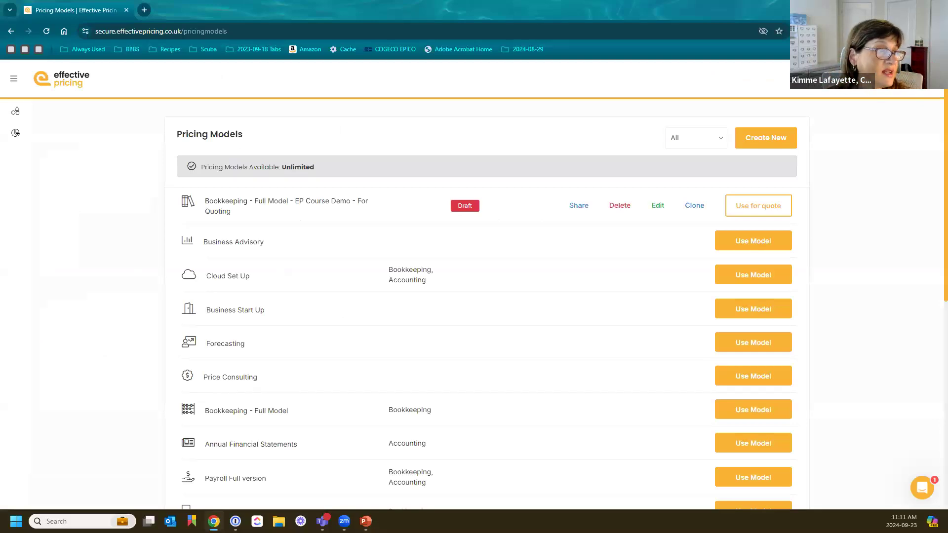
Open the draft "Bookkeeping - Full Model - EP Course Demo - For Quoting" pricing model for editing, continue to its questions and review them.
click(658, 206)
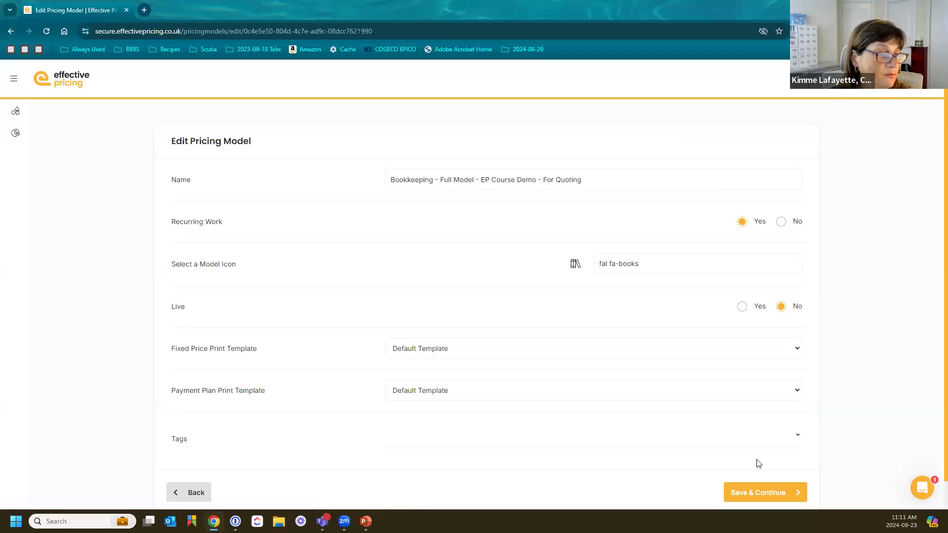
click(763, 491)
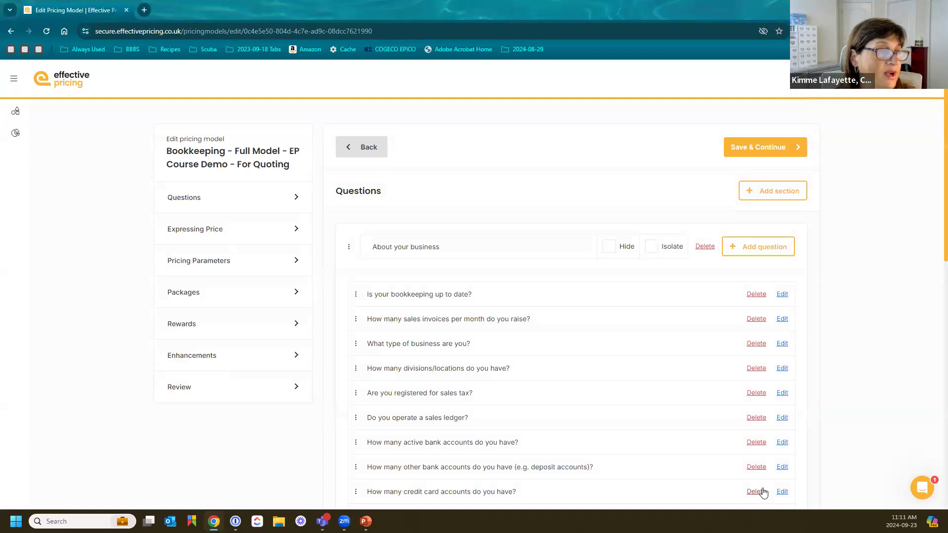
scroll(436, 259, down, 5)
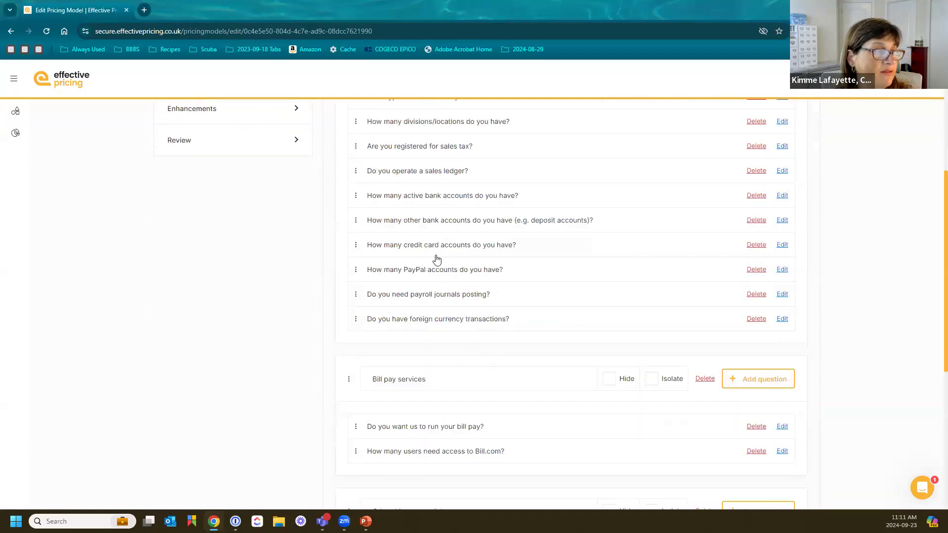
scroll(437, 259, down, 3)
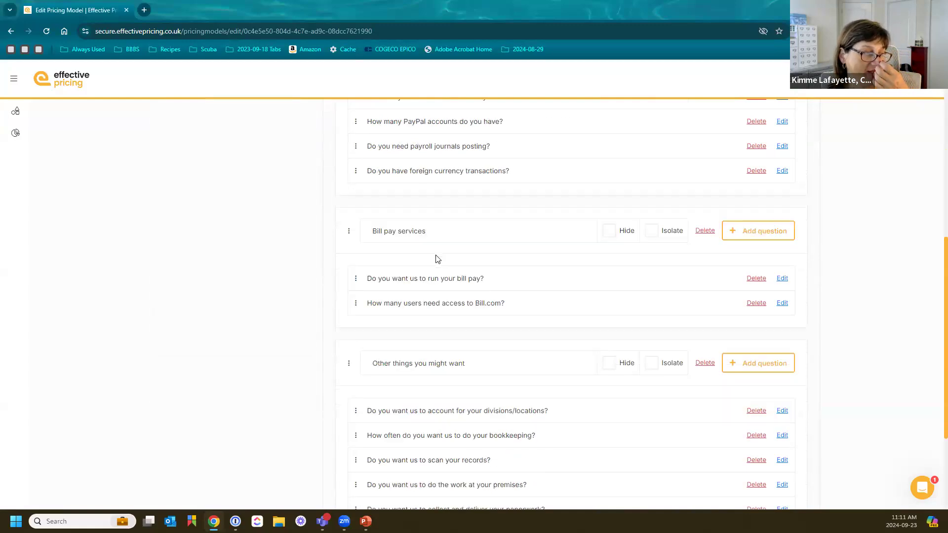
scroll(437, 259, down, 3)
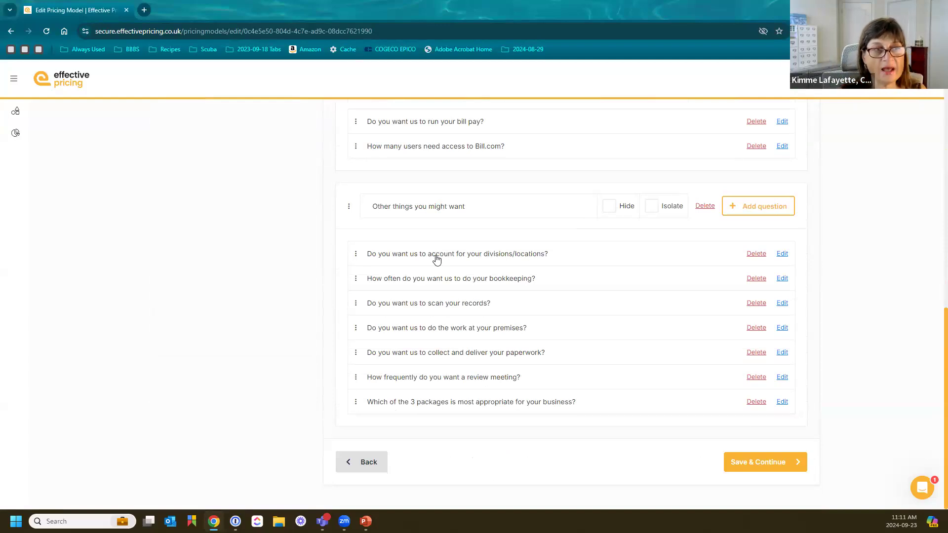
scroll(436, 259, up, 15)
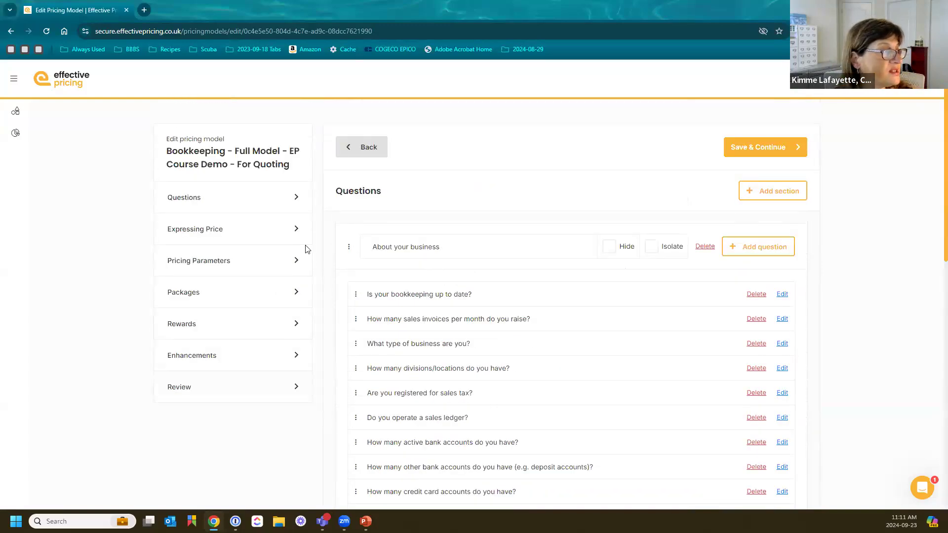
Open the model's pricing parameters and highlight the package names row.
click(208, 260)
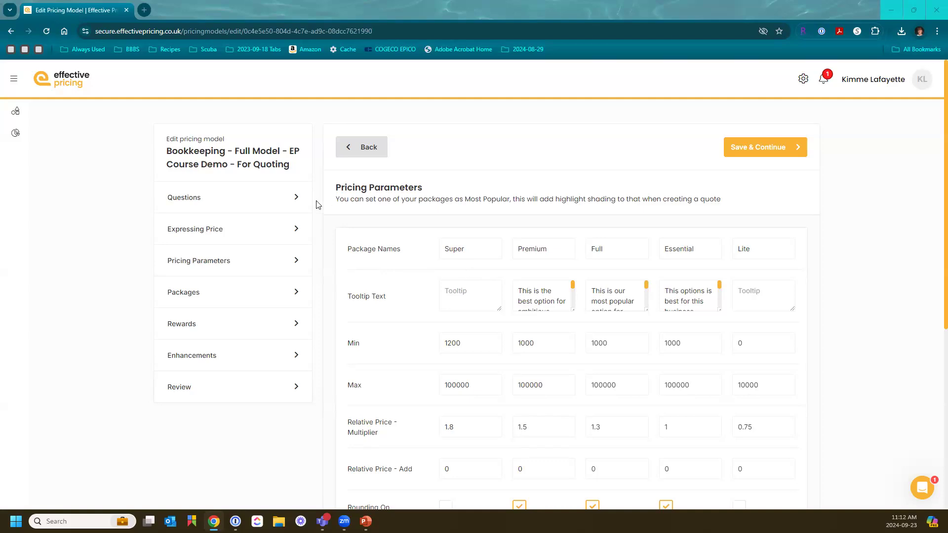
drag(347, 253, 825, 254)
click(825, 253)
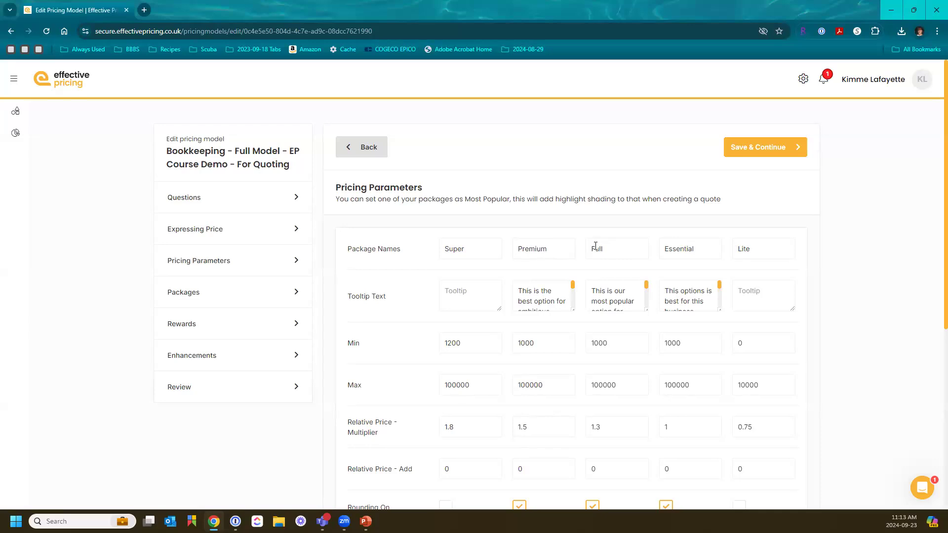
Rename the Premium, Full and Essential packages as Gold, Silver and Bronze.
double_click(535, 250)
double_click(597, 248)
double_click(690, 248)
double_click(544, 250)
text(Gold)
key(Tab)
text(SA)
text(lver)
key(Tab)
text(Bronze)
key(Tab)
double_click(676, 249)
Enlarge the tooltip text boxes of the Gold, Silver and Bronze packages to read their full descriptions.
scroll(735, 286, down, 2)
drag(340, 198, 393, 204)
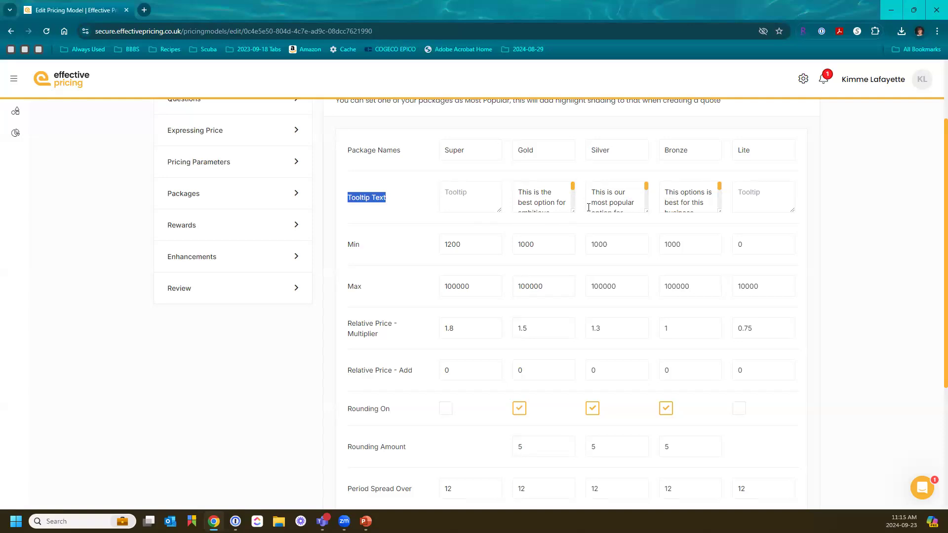
drag(573, 183, 574, 201)
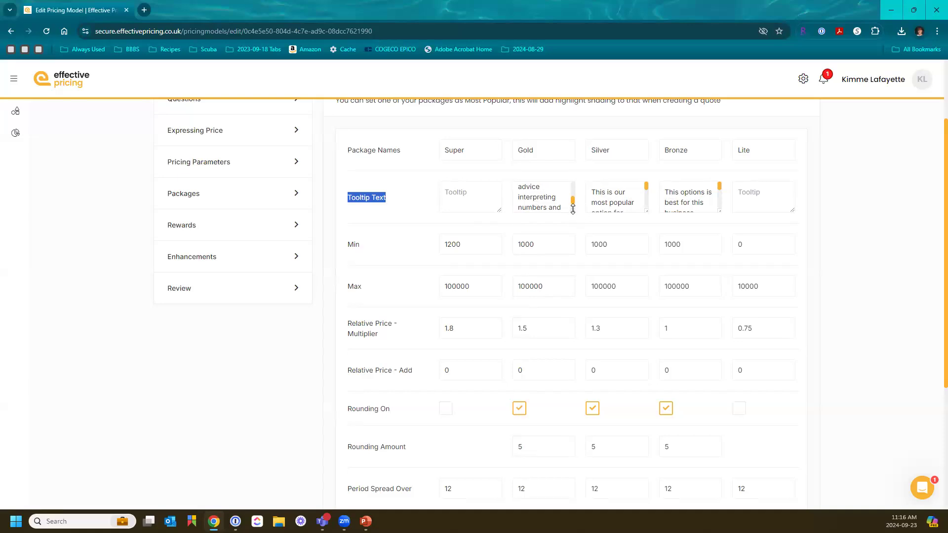
drag(573, 209, 581, 359)
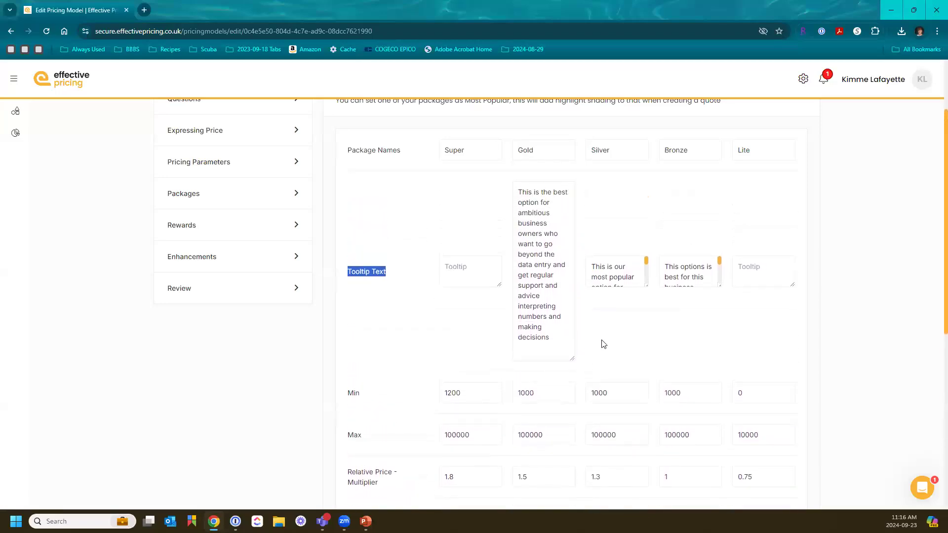
drag(647, 285, 655, 359)
drag(720, 285, 729, 370)
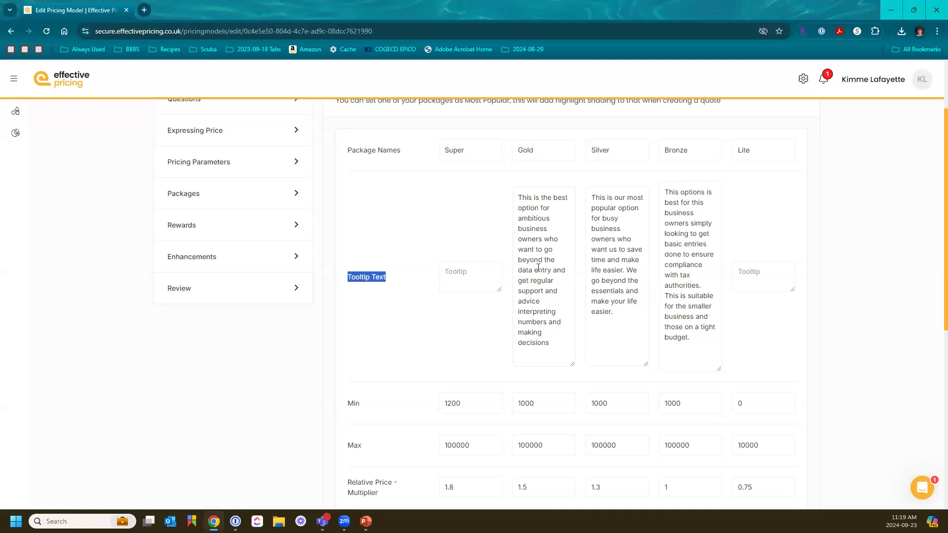
Shrink the Gold, Silver and Bronze tooltip text boxes back to a compact height.
scroll(538, 267, down, 2)
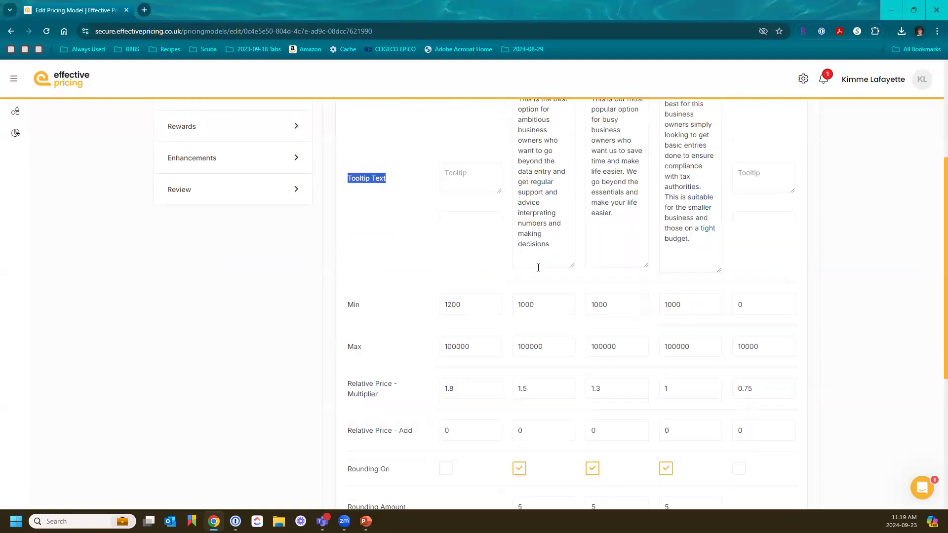
scroll(538, 267, down, 2)
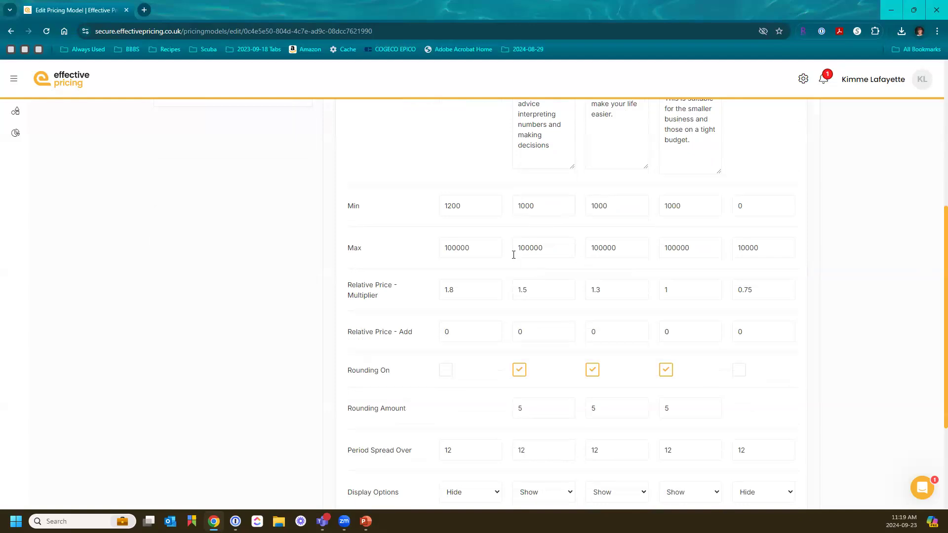
scroll(353, 208, down, 1)
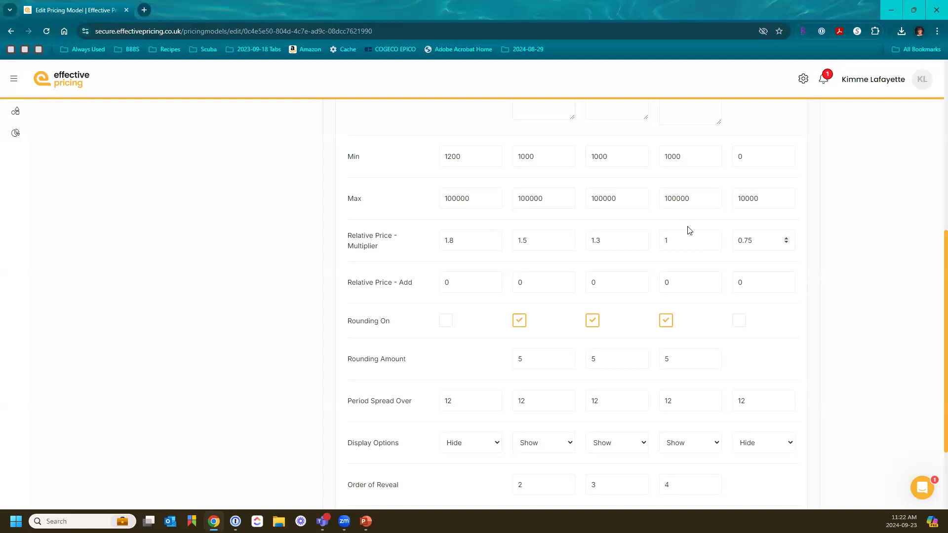
scroll(686, 228, up, 6)
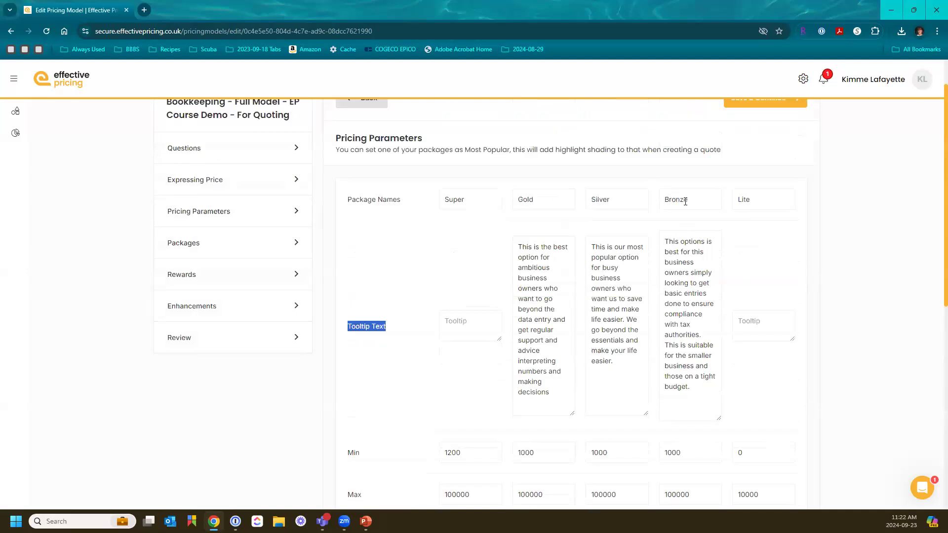
drag(718, 420, 711, 342)
drag(647, 408, 645, 342)
drag(573, 407, 561, 268)
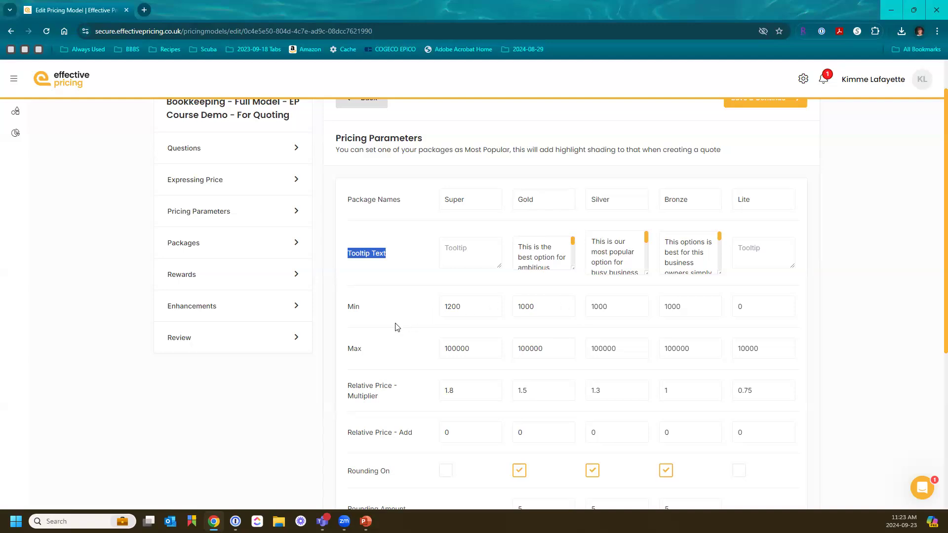
Set Relative Price - Add to 500 for the Silver package and 1000 for the Gold package.
scroll(398, 328, down, 3)
scroll(390, 309, down, 1)
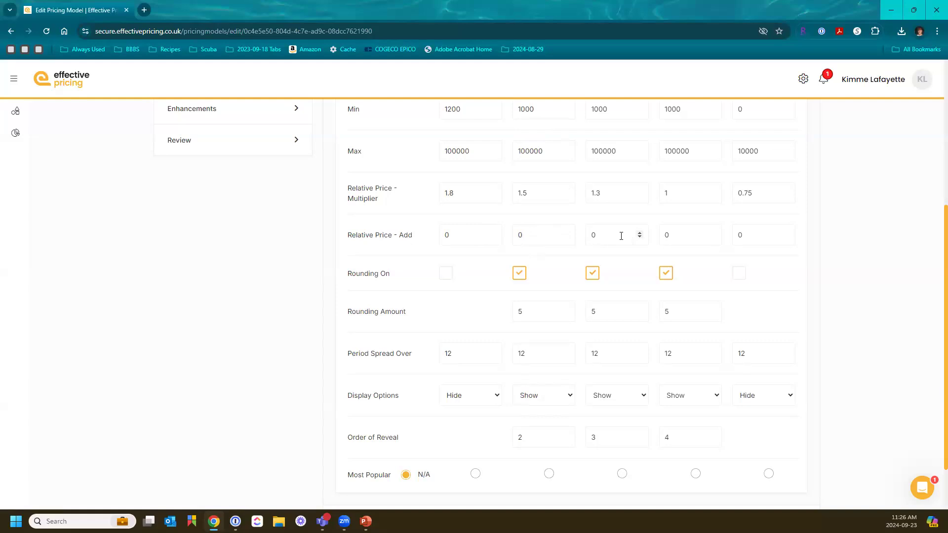
key(BackSpace)
text(500)
click(558, 235)
key(BackSpace)
text(1000)
key(Tab)
Reset Relative Price - Add to 0 for the Gold and Silver packages.
double_click(537, 237)
text(0)
key(Tab)
text(0)
key(Tab)
Set Period Spread Over to 1 for the Gold, Silver and Bronze packages.
scroll(611, 241, down, 1)
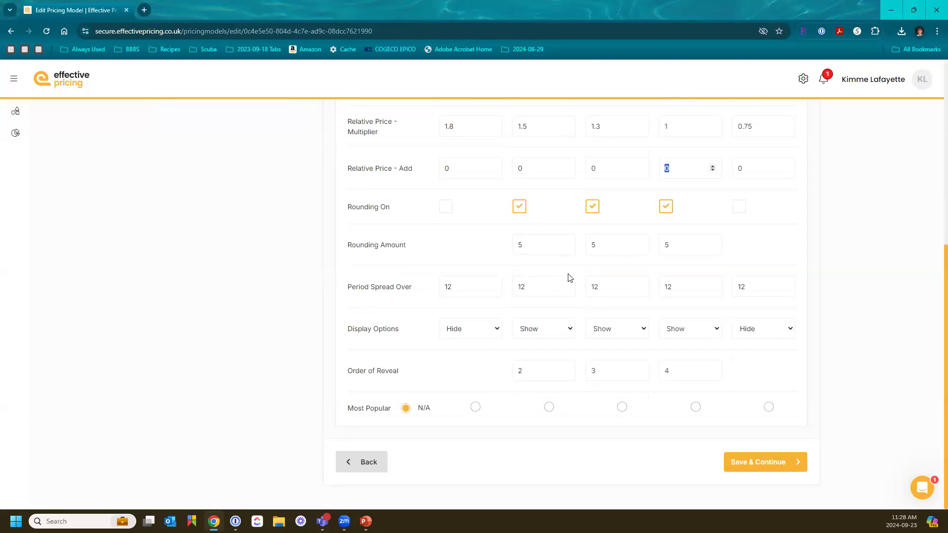
drag(347, 288, 418, 287)
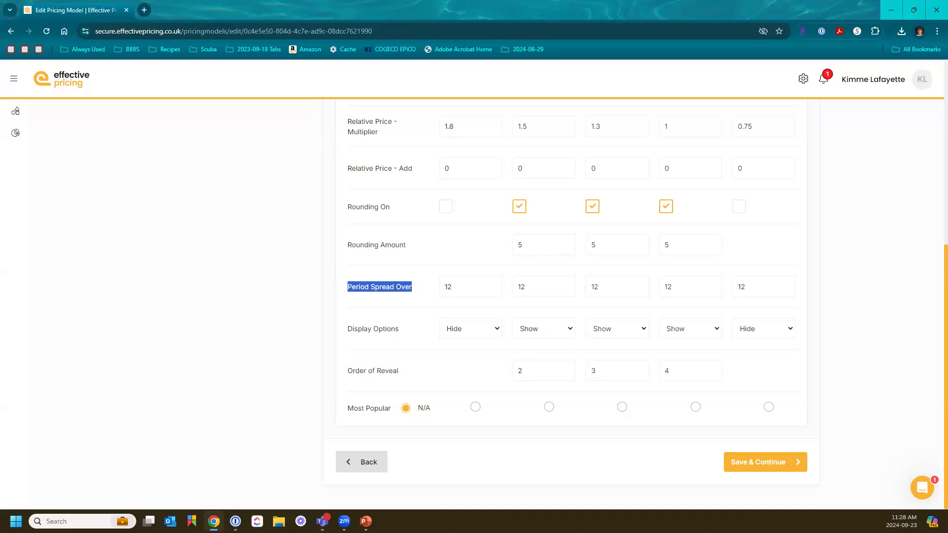
drag(529, 286, 509, 284)
text(1)
key(Tab)
text(1)
key(Tab)
text(1)
key(Tab)
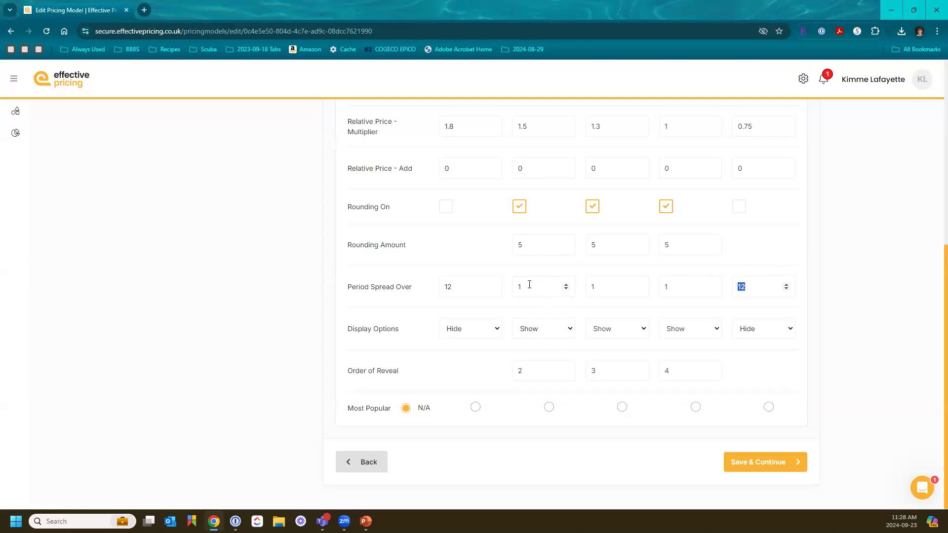
Set Period Spread Over back to 12 for the Gold, Silver and Bronze packages.
drag(529, 285, 512, 281)
text(12)
key(Tab)
text(12)
key(Tab)
text(12)
key(Tab)
Set the display option of the Silver and Gold packages to Hide.
click(570, 331)
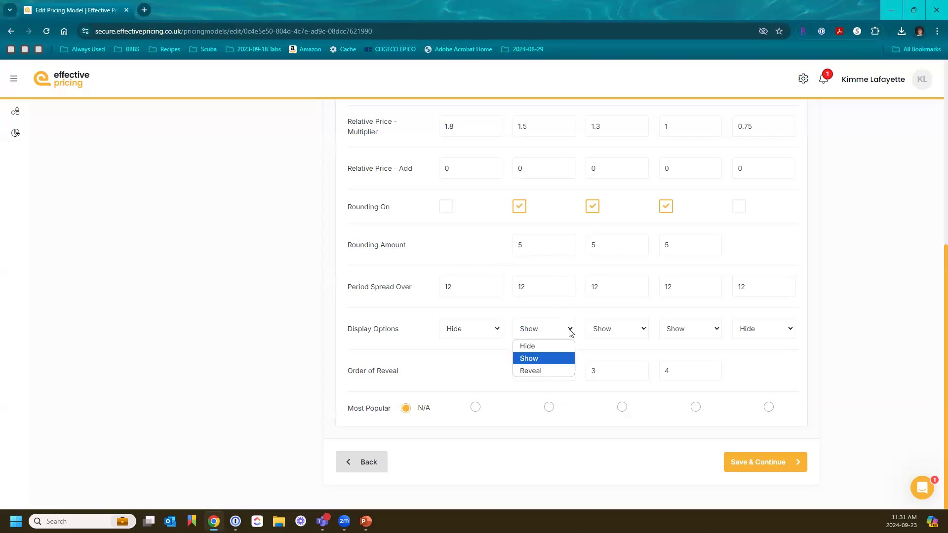
click(719, 330)
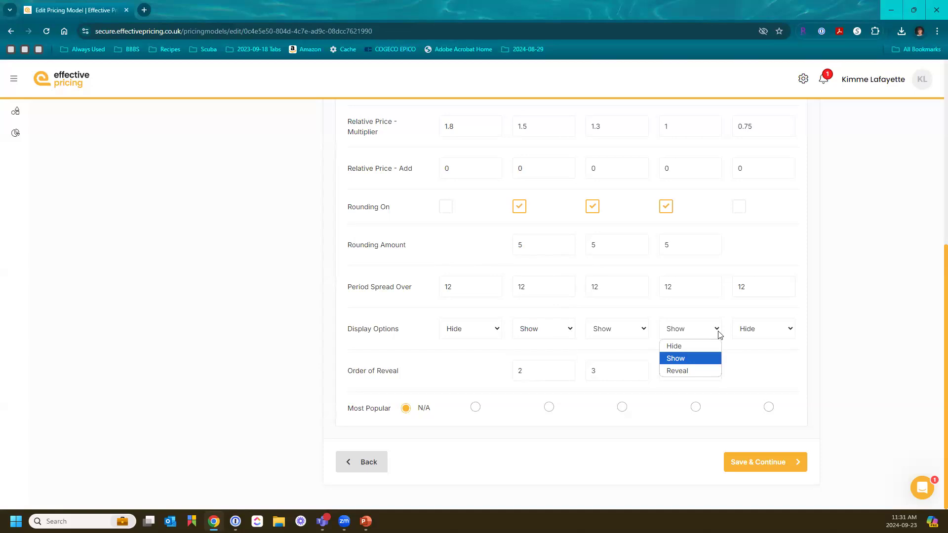
click(645, 329)
click(631, 346)
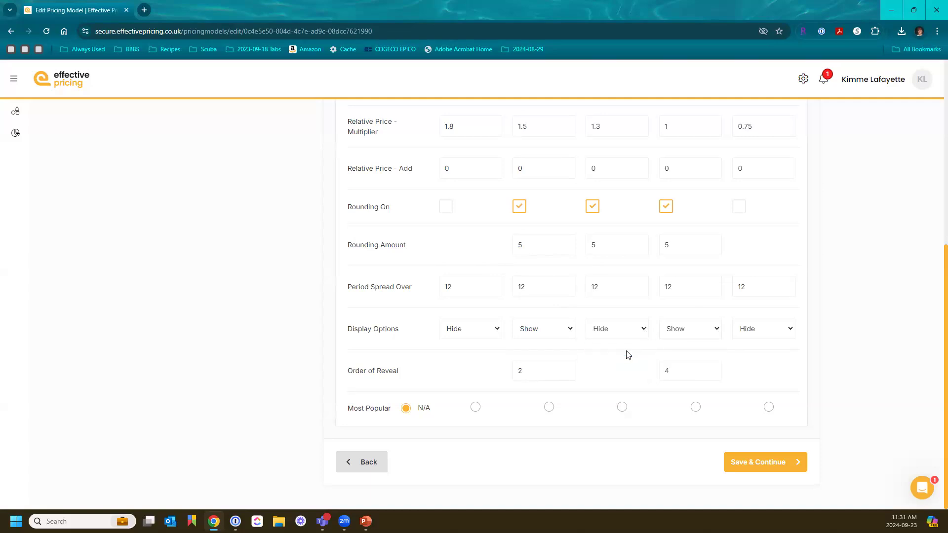
click(567, 330)
click(561, 346)
Set the display option of the Gold and Silver packages back to Show.
click(568, 330)
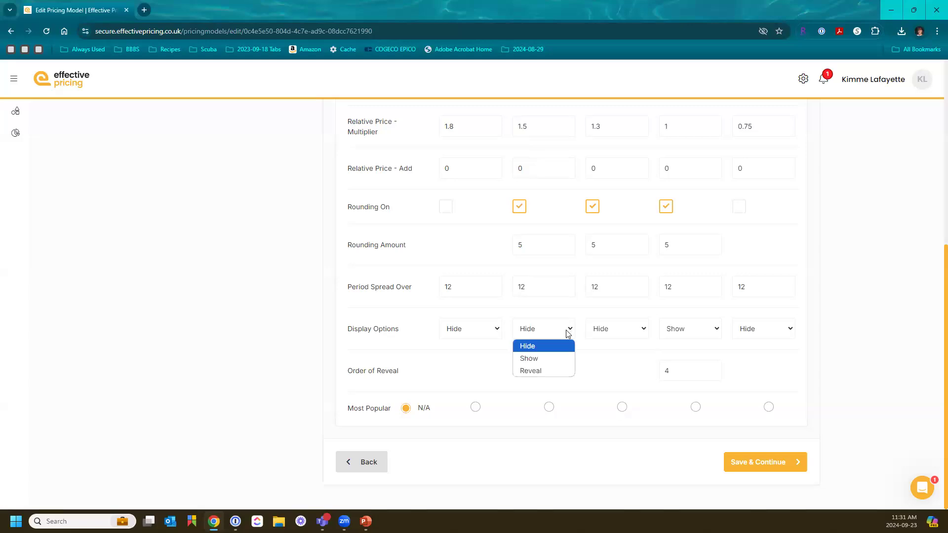
click(560, 357)
click(643, 329)
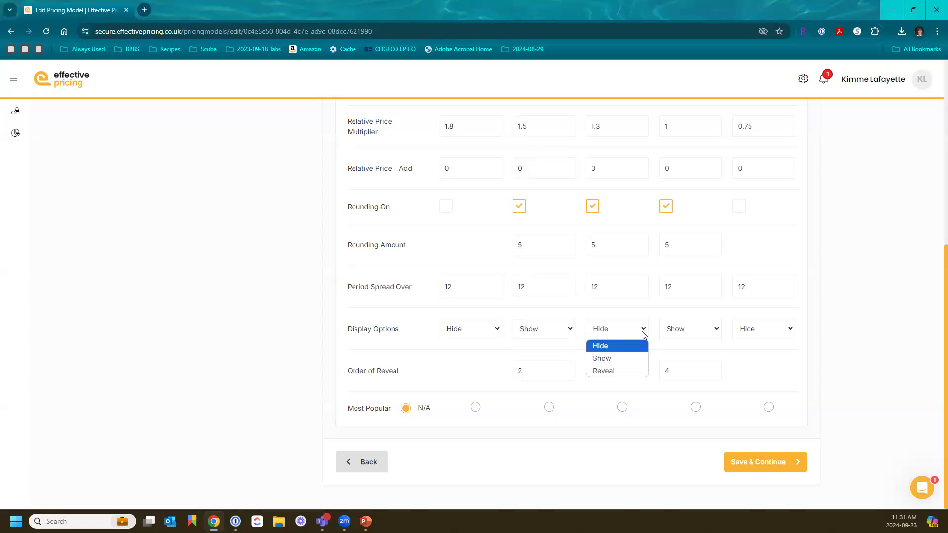
click(643, 359)
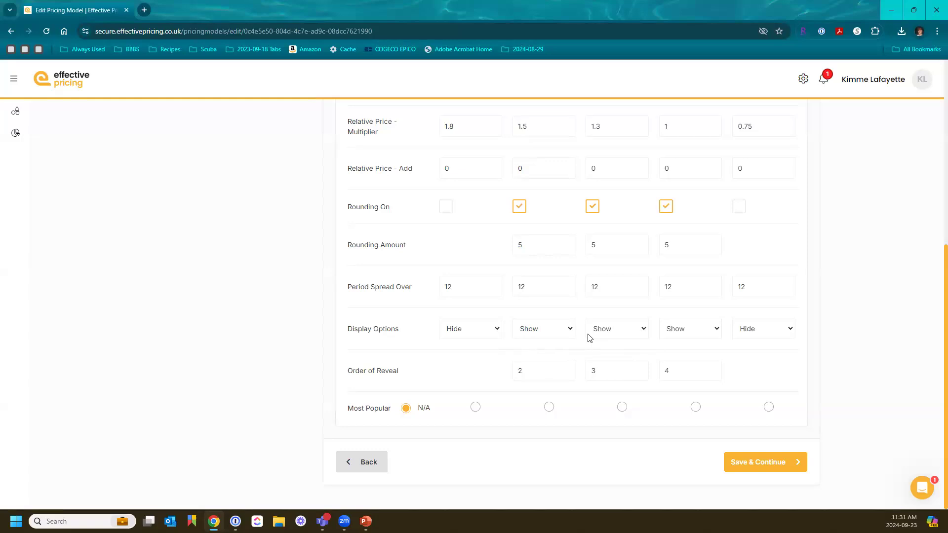
Set the display option of the Lite and Super packages to Reveal.
click(788, 330)
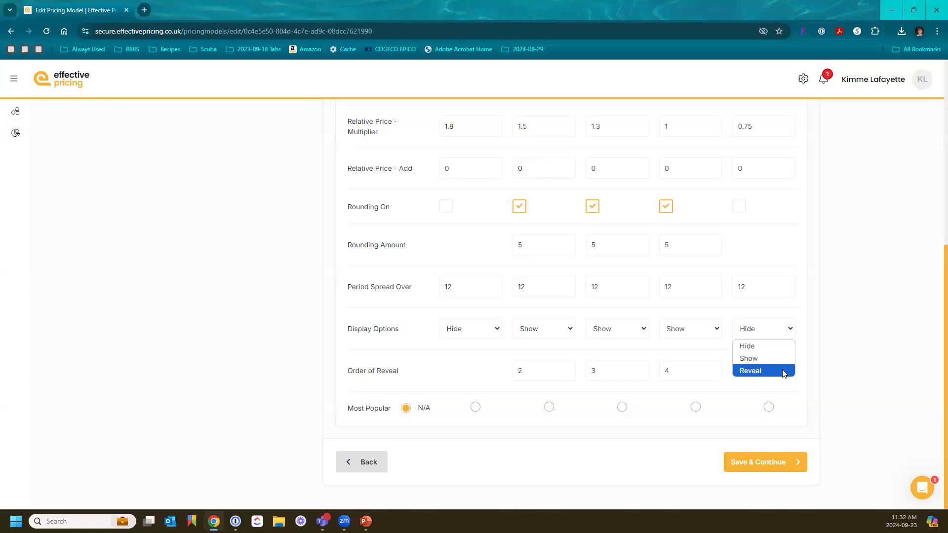
click(779, 322)
scroll(758, 201, up, 6)
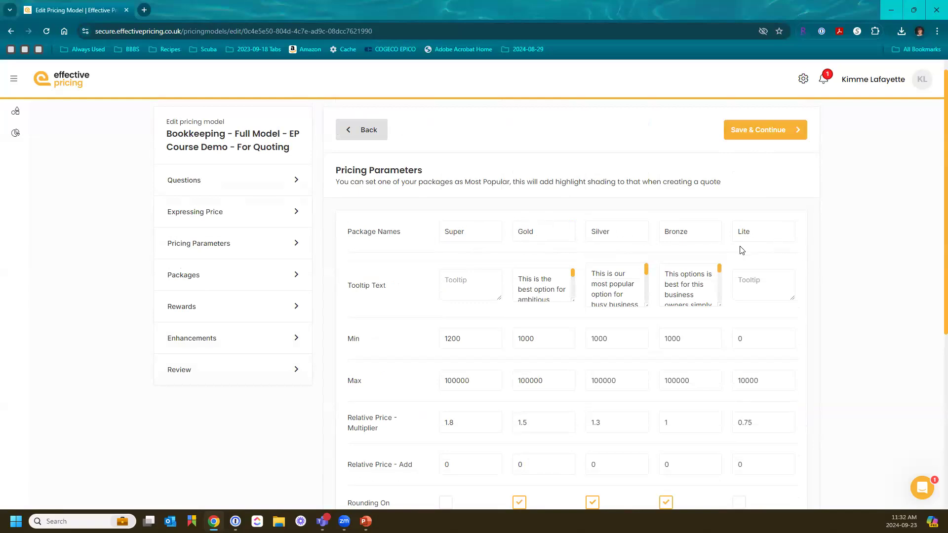
scroll(742, 250, down, 6)
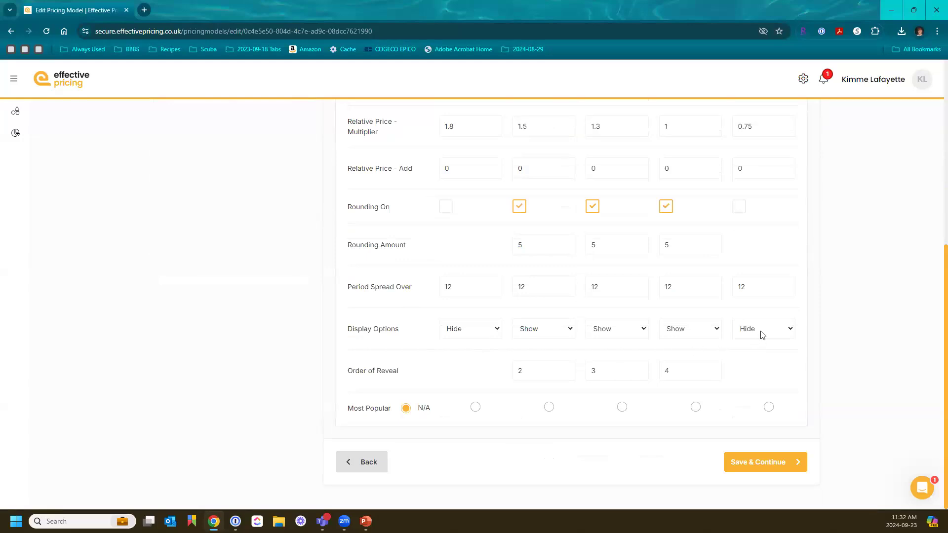
click(790, 332)
click(784, 371)
click(497, 330)
click(484, 372)
Change the display option of the Lite and Super packages from Reveal to Hide.
click(792, 331)
click(784, 346)
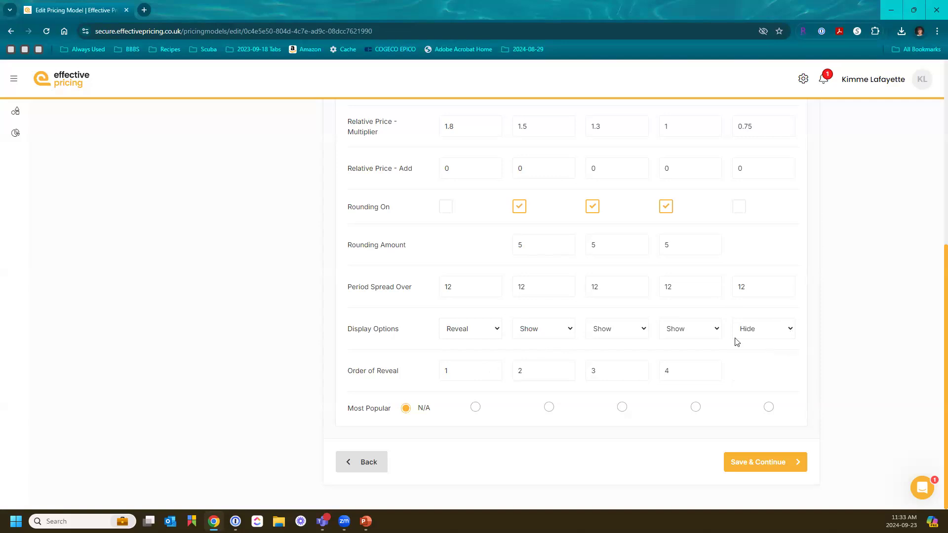
click(494, 330)
click(486, 345)
drag(522, 371, 518, 370)
Set the display option of the Super and Lite packages to Show.
click(495, 330)
click(475, 357)
click(790, 334)
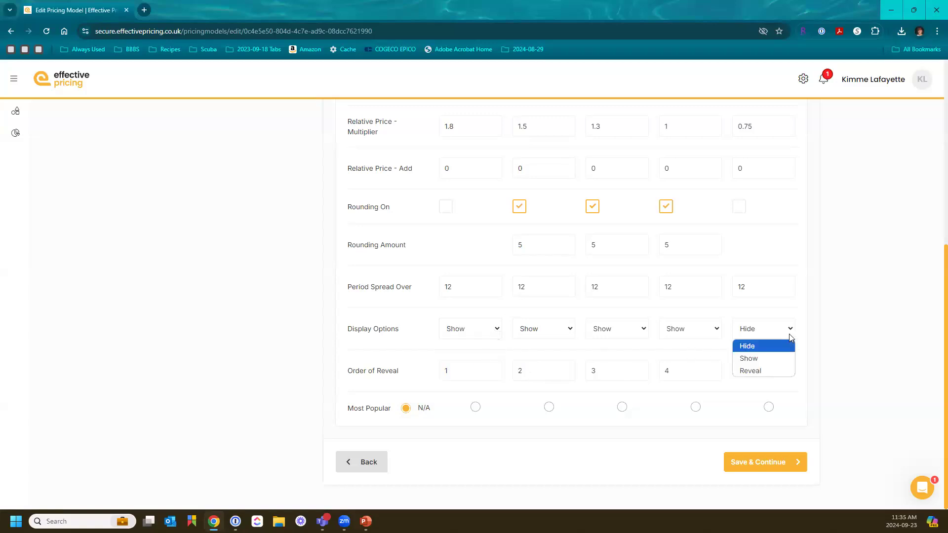
click(782, 355)
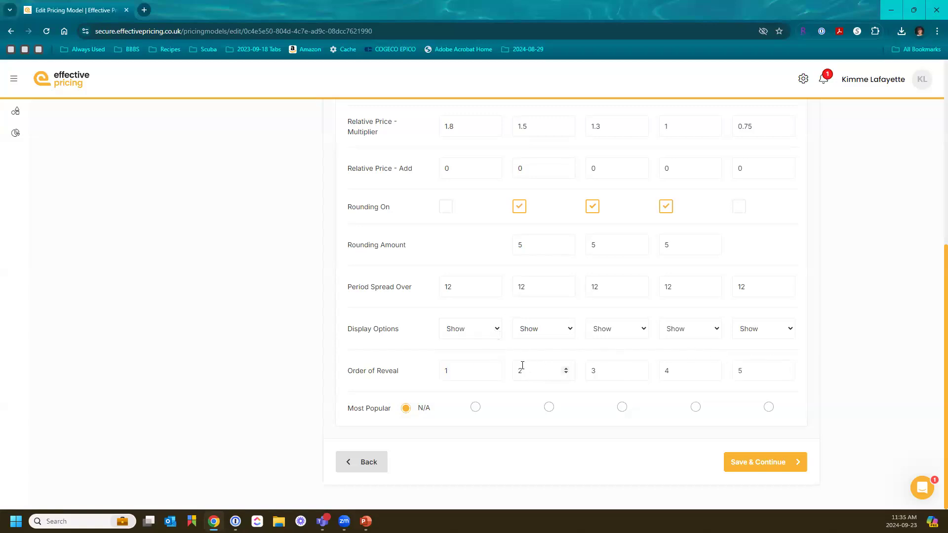
Set the display option of the Super and Lite packages back to Hide.
click(495, 330)
click(491, 346)
click(790, 330)
click(782, 347)
Set the order of reveal to 2 for both the Silver and Bronze packages.
double_click(607, 370)
text(2)
key(Tab)
text(2)
Set the order of reveal back to 3 for Silver and 4 for Bronze.
double_click(592, 368)
text(3)
key(Tab)
text(4)
key(Tab)
Mark the Silver package as Most Popular and review the pricing parameters.
click(623, 408)
scroll(625, 232, up, 6)
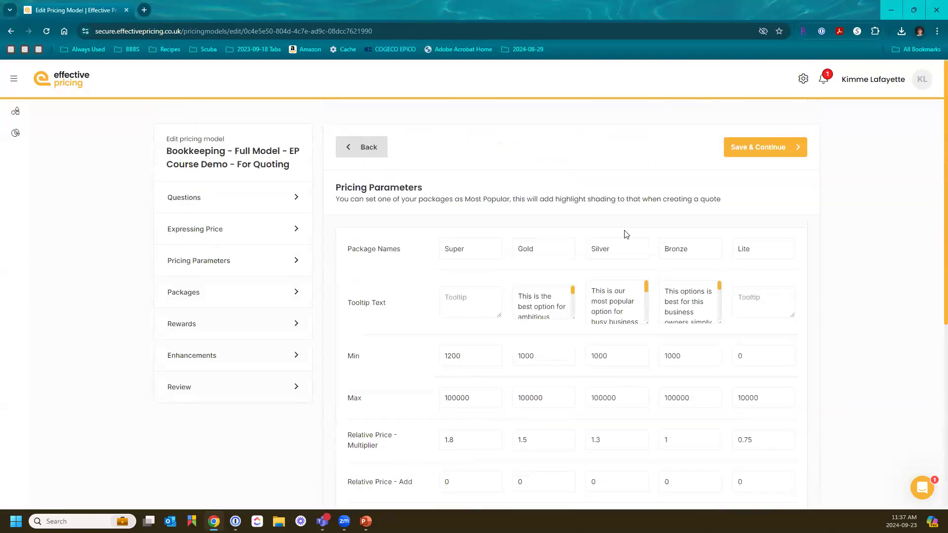
scroll(626, 234, down, 2)
scroll(626, 234, down, 4)
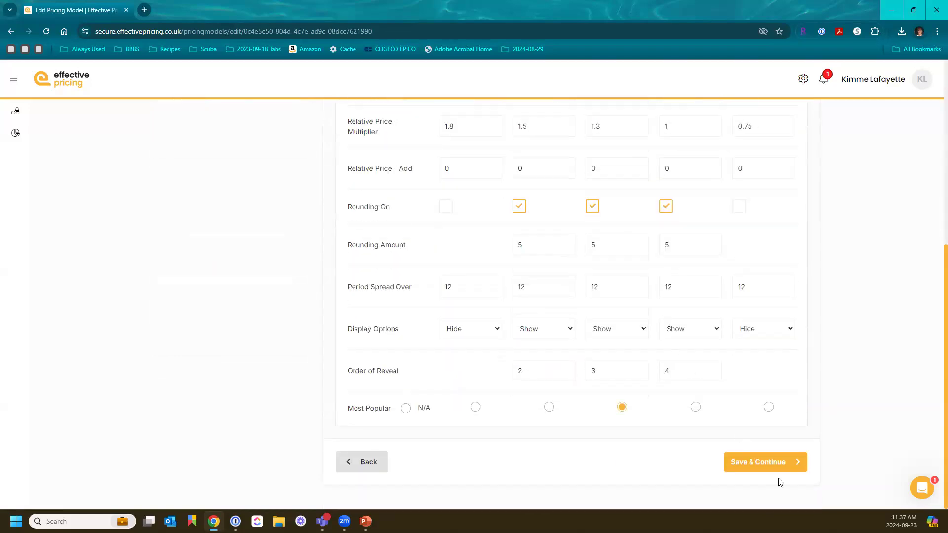
Save the pricing parameters and continue to the package components.
click(773, 465)
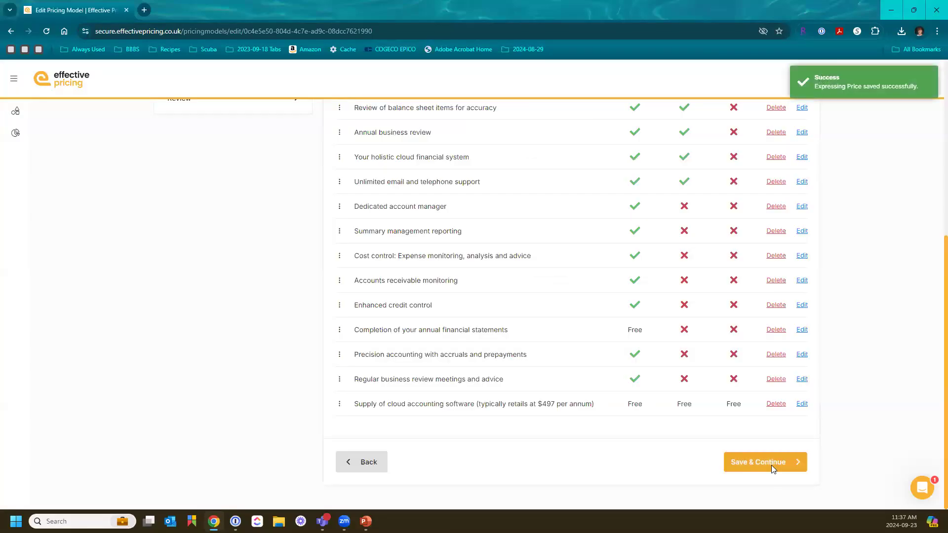
scroll(772, 465, up, 6)
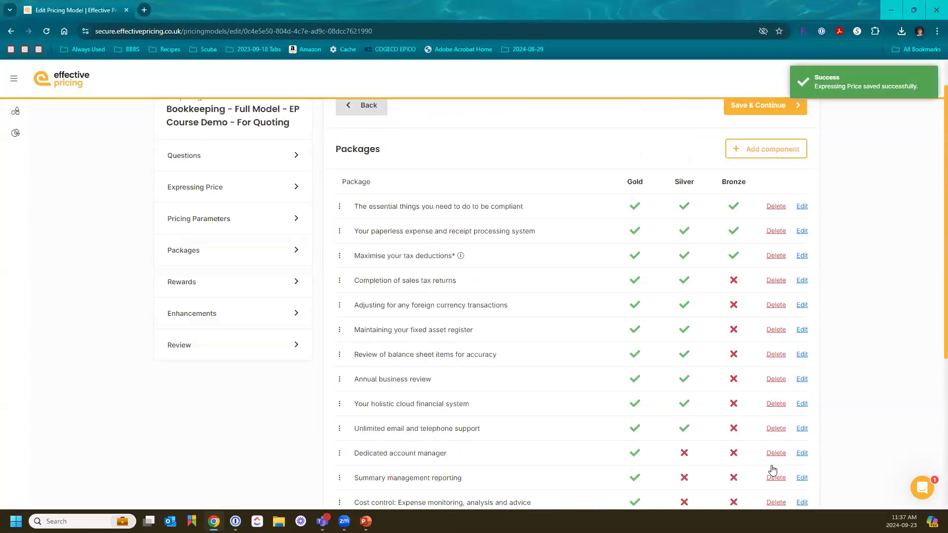
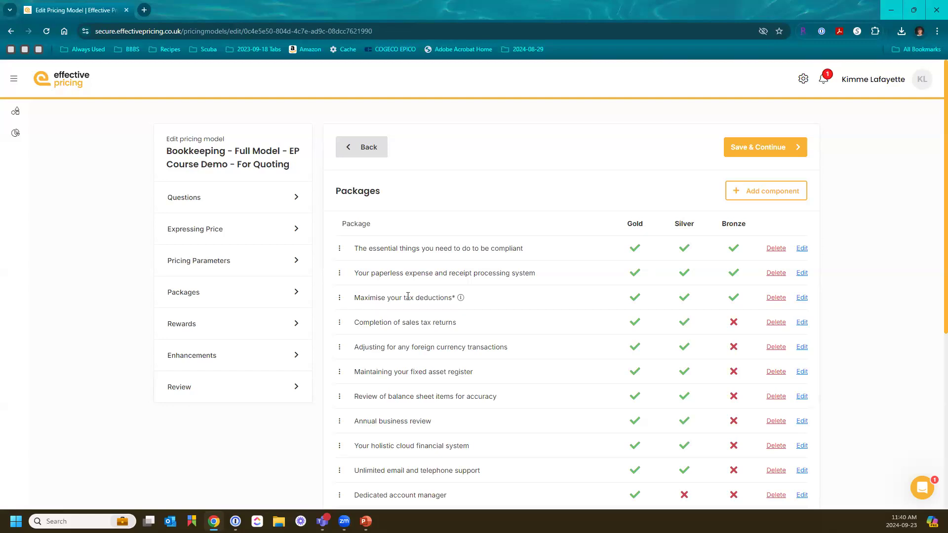
Set the minimum price of the Lite package to 500 in the pricing parameters.
click(186, 260)
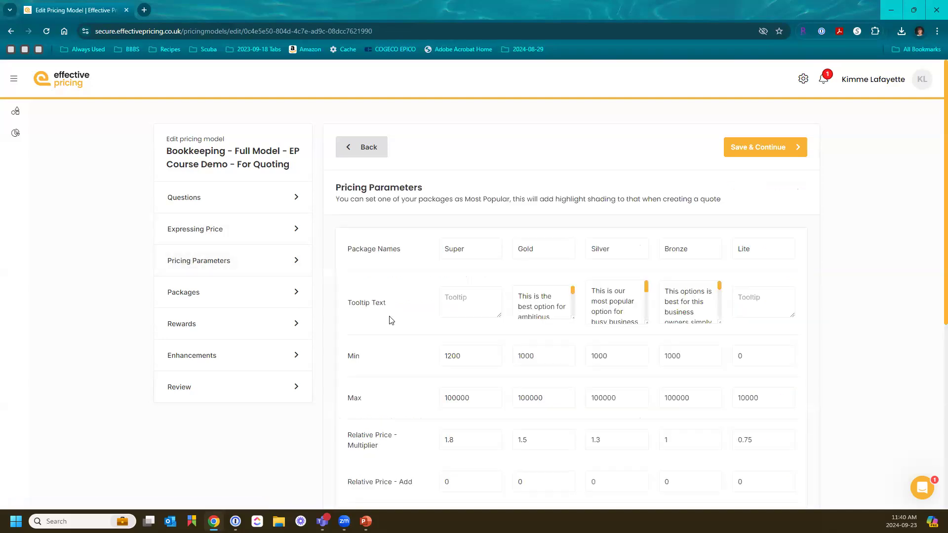
scroll(469, 336, down, 1)
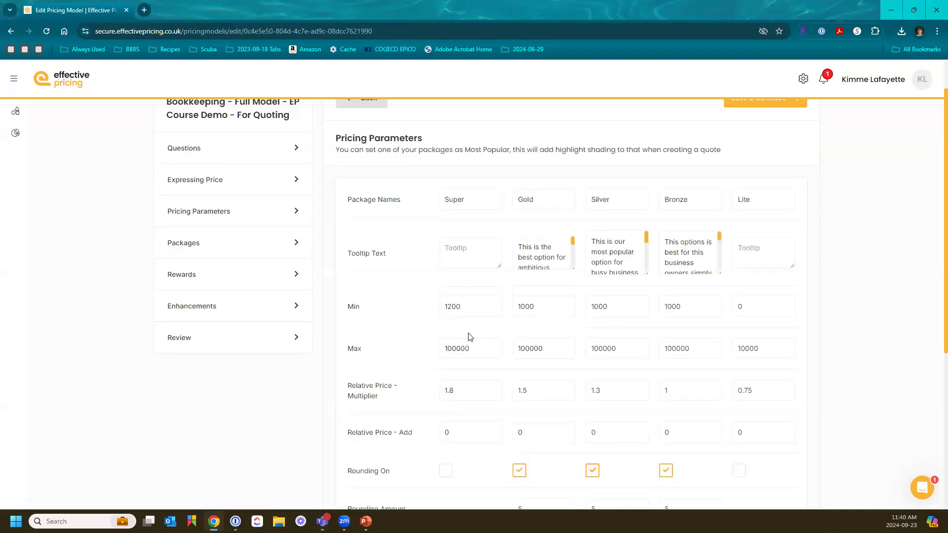
click(735, 308)
double_click(734, 307)
text(500)
key(Tab)
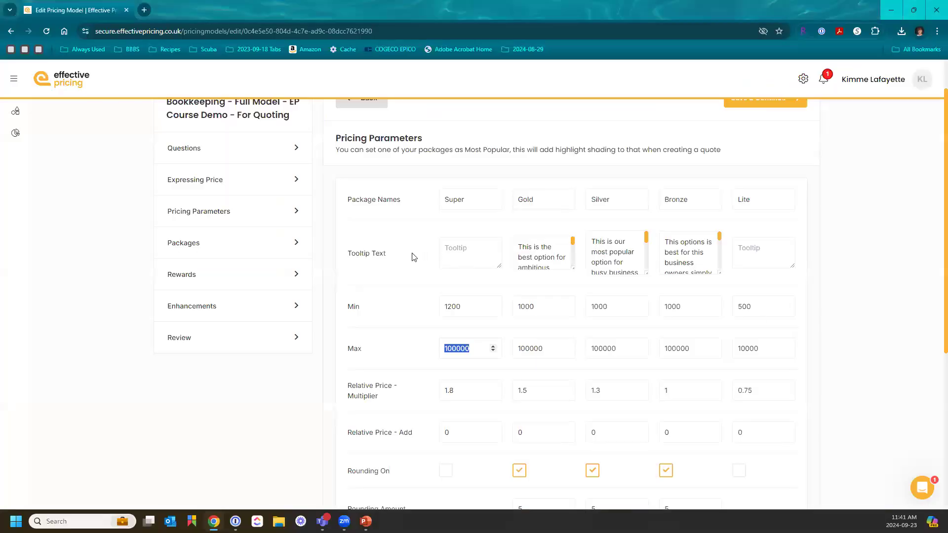
Recheck the pricing parameters and return to the package components list.
click(242, 250)
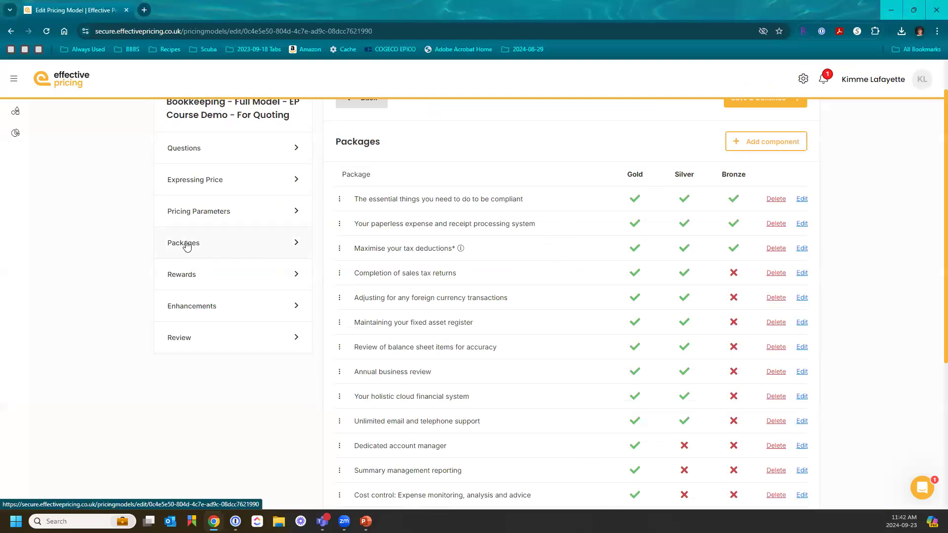
click(190, 149)
click(194, 209)
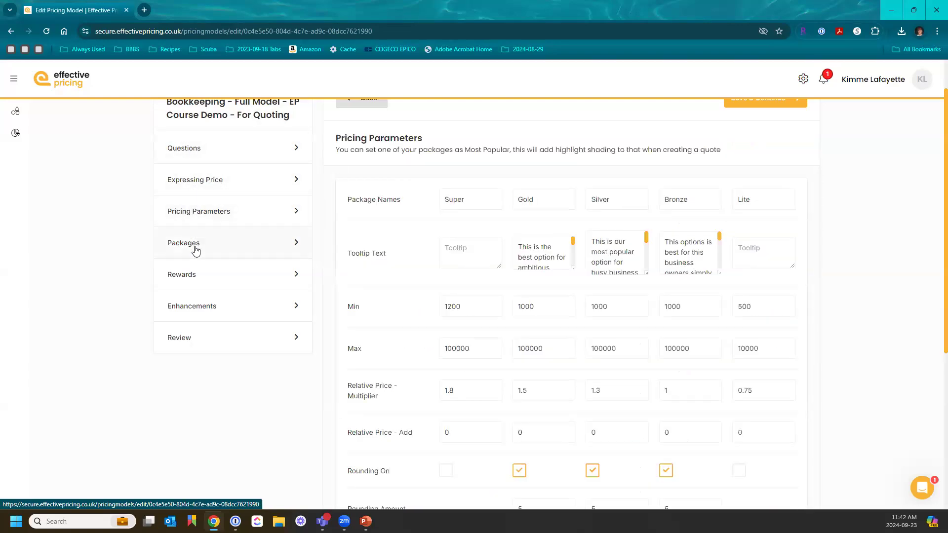
click(195, 248)
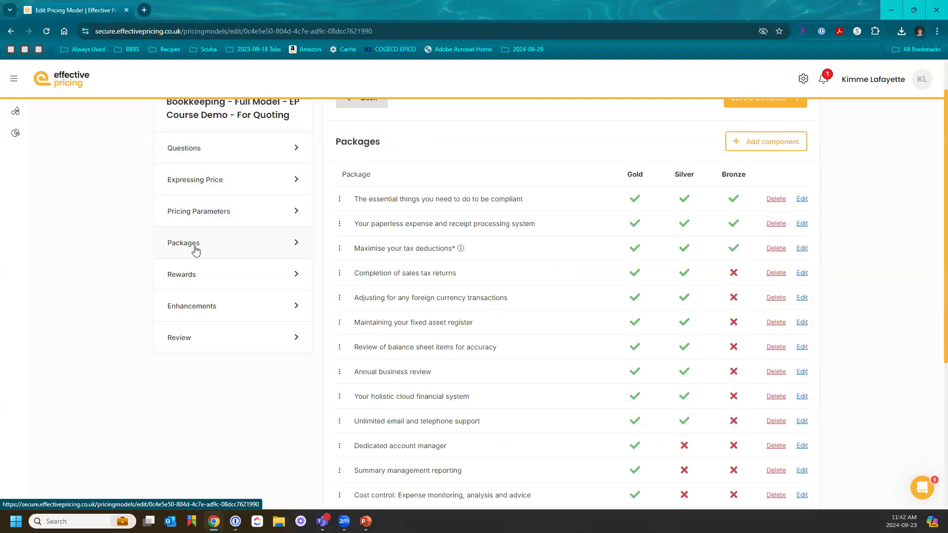
scroll(656, 294, up, 1)
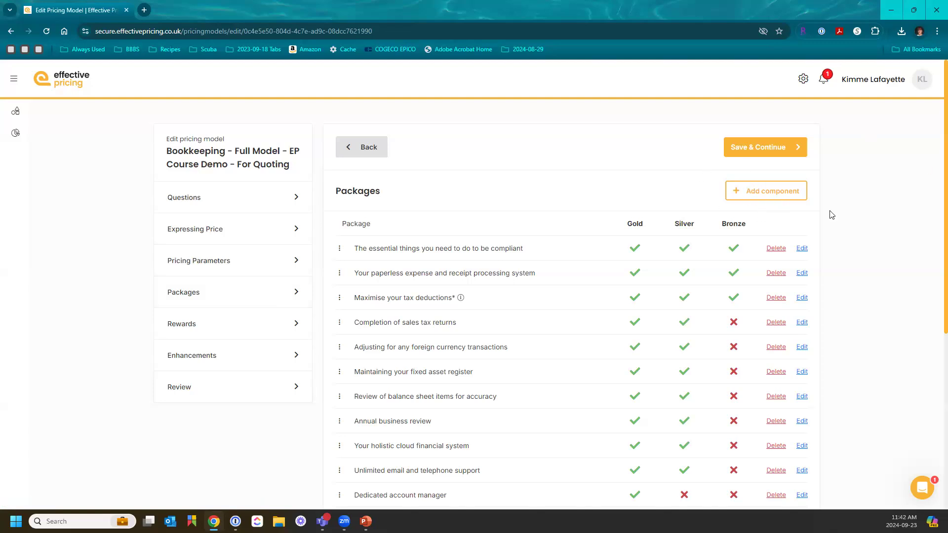
Add a package component named "Demo Test" with the tooltip "Testing the Demo".
click(772, 192)
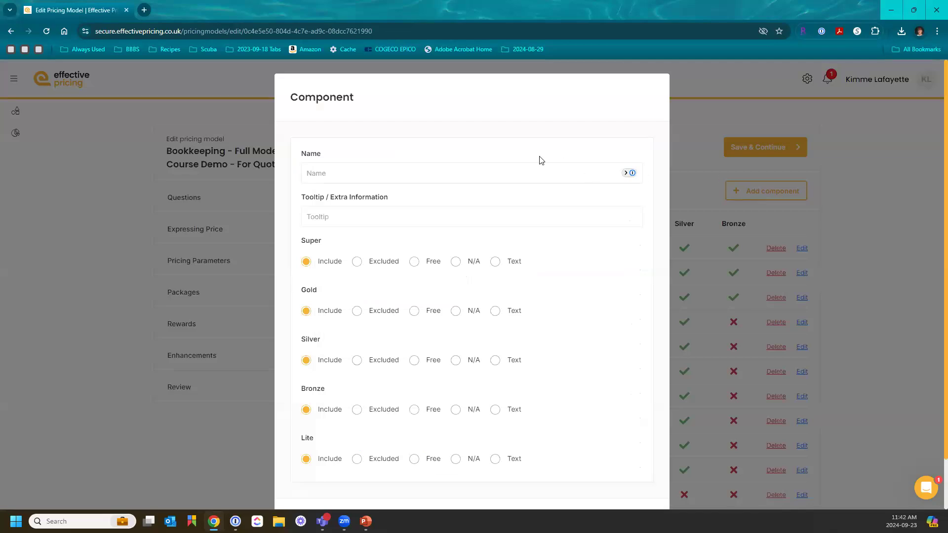
text(Demo Test)
key(Tab)
text(Testing the Demo)
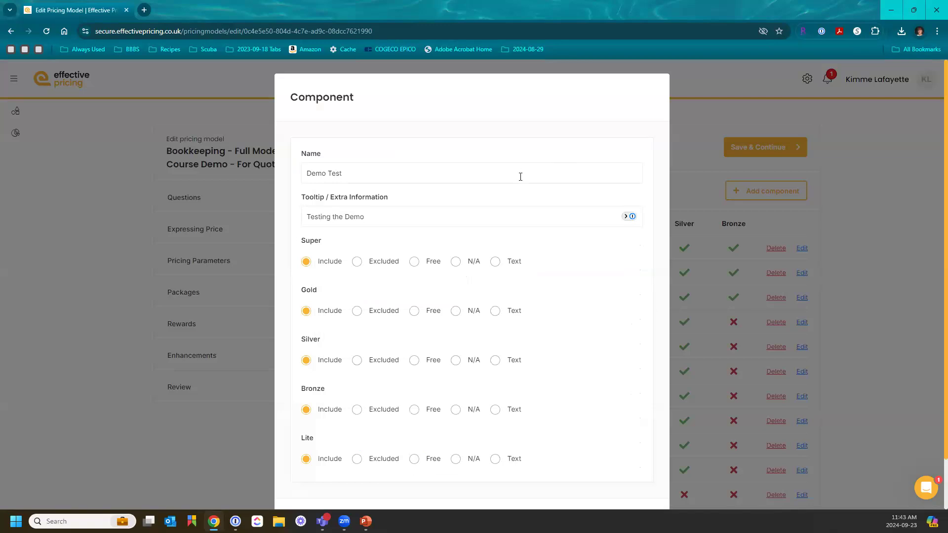
Set the Demo Test component to the text "Bonus" for Gold, Free for Silver and N/A for Bronze, and save it.
scroll(513, 257, down, 1)
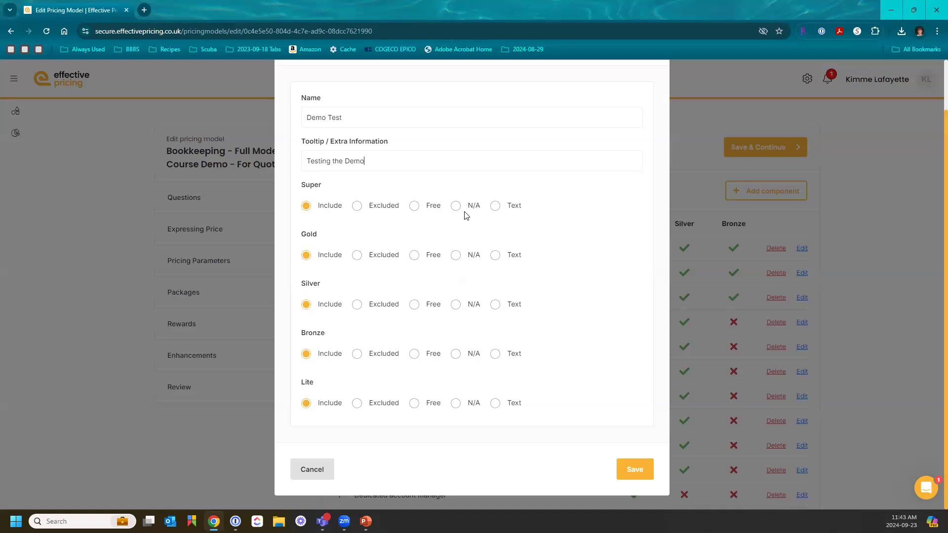
click(414, 355)
click(456, 304)
click(456, 354)
click(416, 305)
click(495, 255)
click(563, 255)
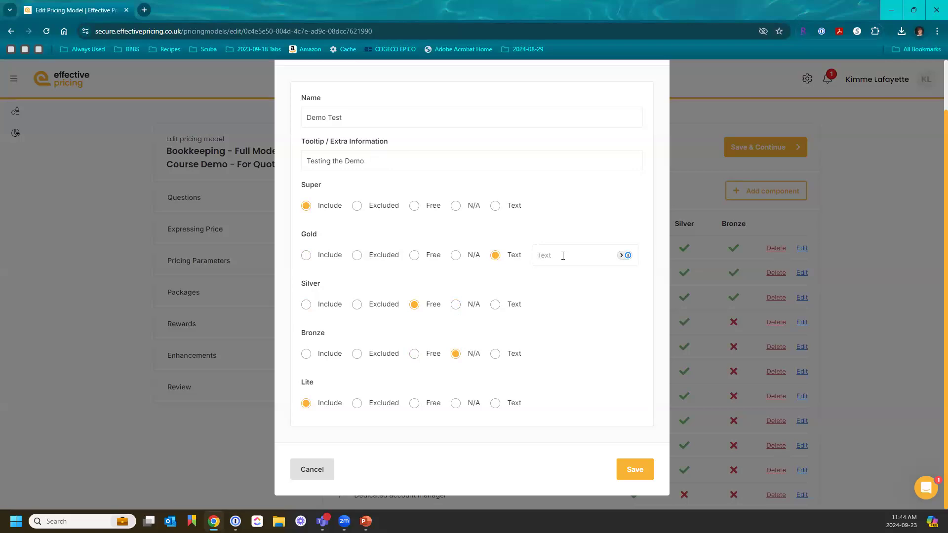
text(onu)
key(BackSpace)
key(BackSpace)
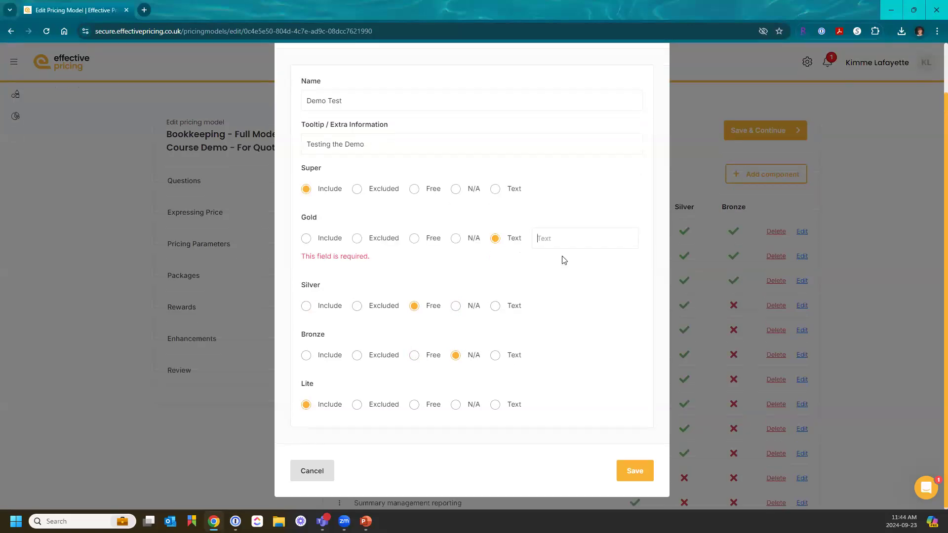
text(Bonus)
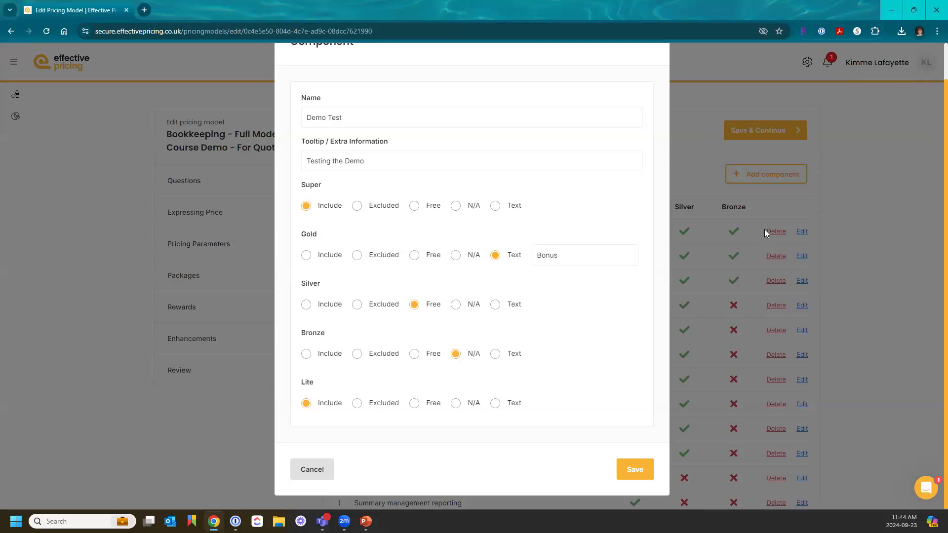
click(640, 472)
Move the Demo Test component up the list to directly below the cost control component.
scroll(614, 421, down, 6)
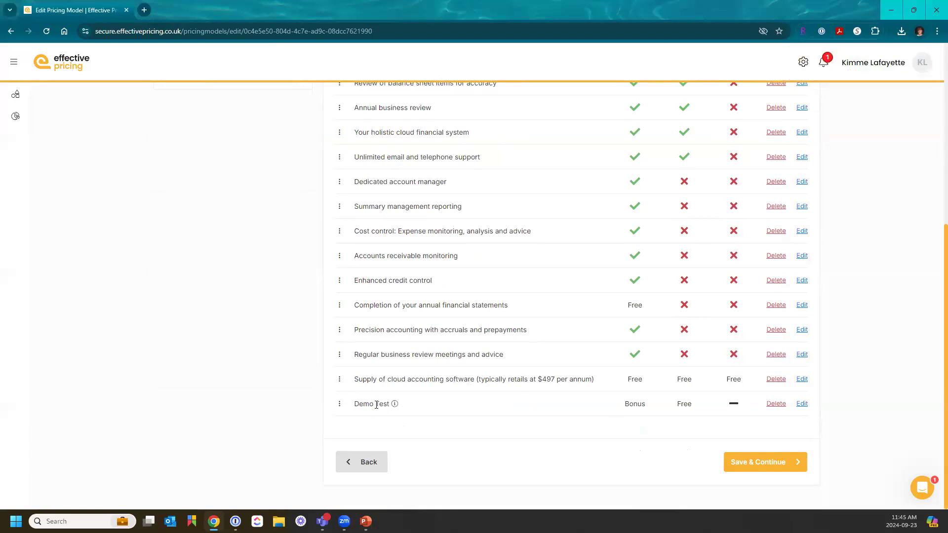
mouse_move(395, 404)
drag(339, 406, 343, 352)
Move "Review of balance sheet items for accuracy" up to directly above "Dedicated account manager" and review the component order.
scroll(347, 258, up, 3)
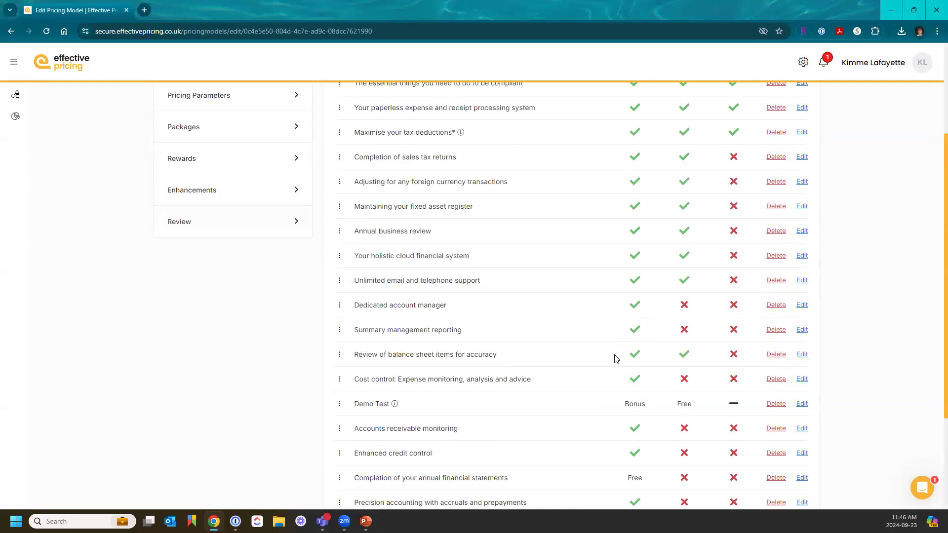
drag(339, 357, 344, 310)
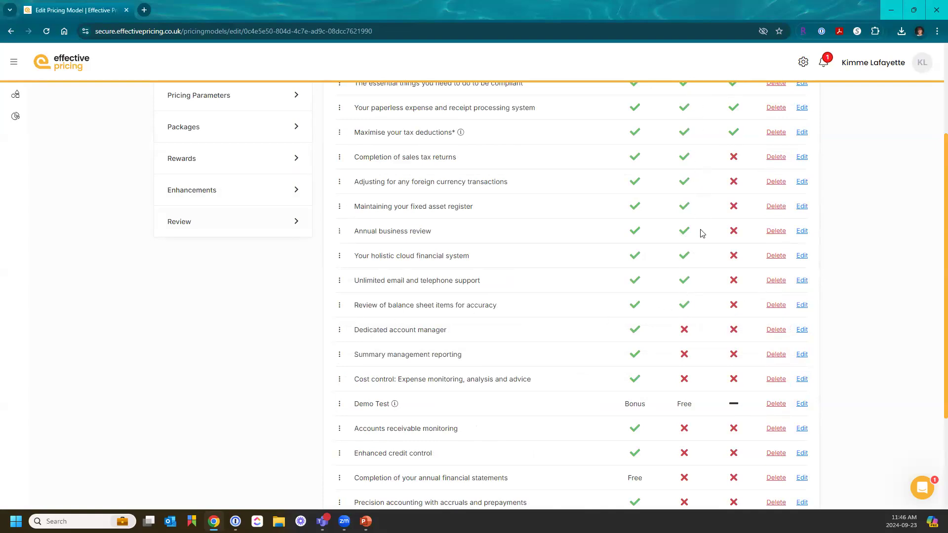
scroll(702, 233, up, 3)
scroll(684, 348, down, 6)
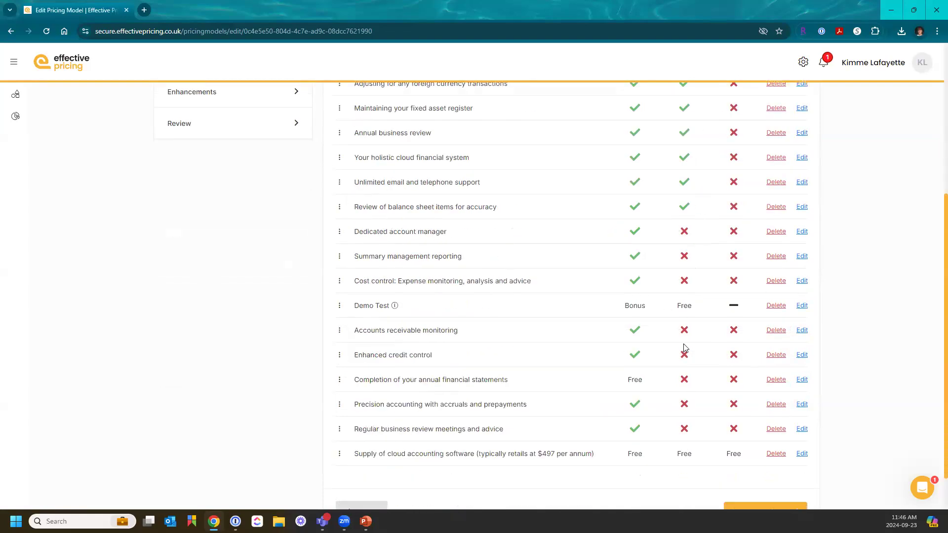
scroll(685, 348, up, 6)
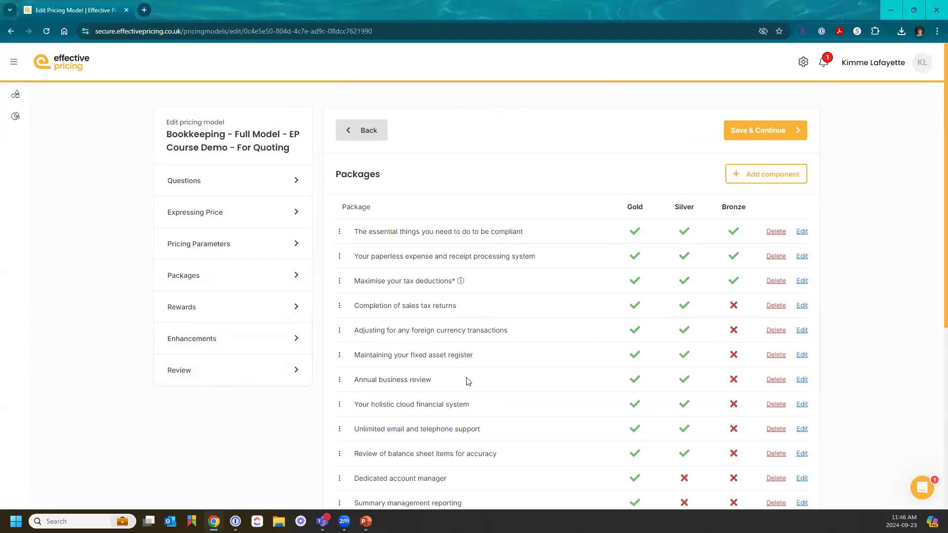
Delete the "Unlimited email and telephone support" component.
scroll(468, 381, down, 2)
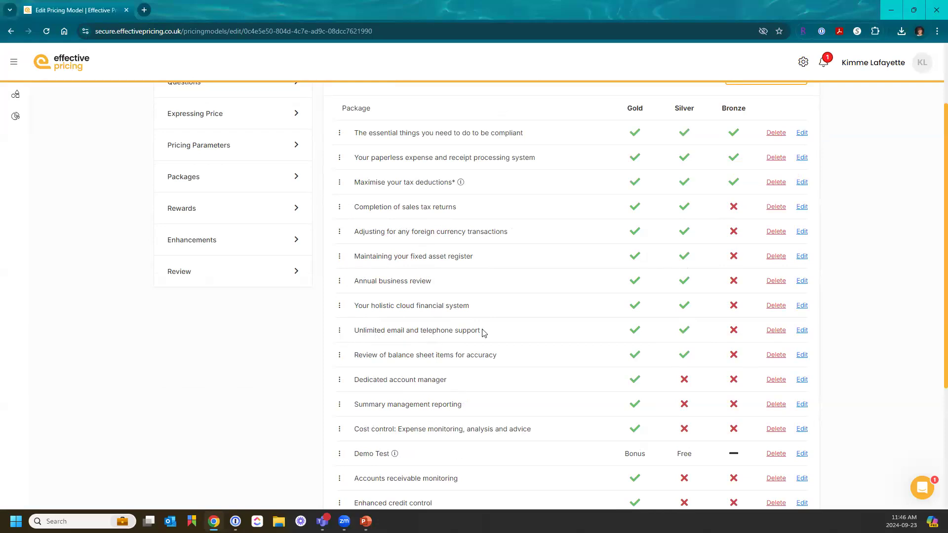
click(776, 331)
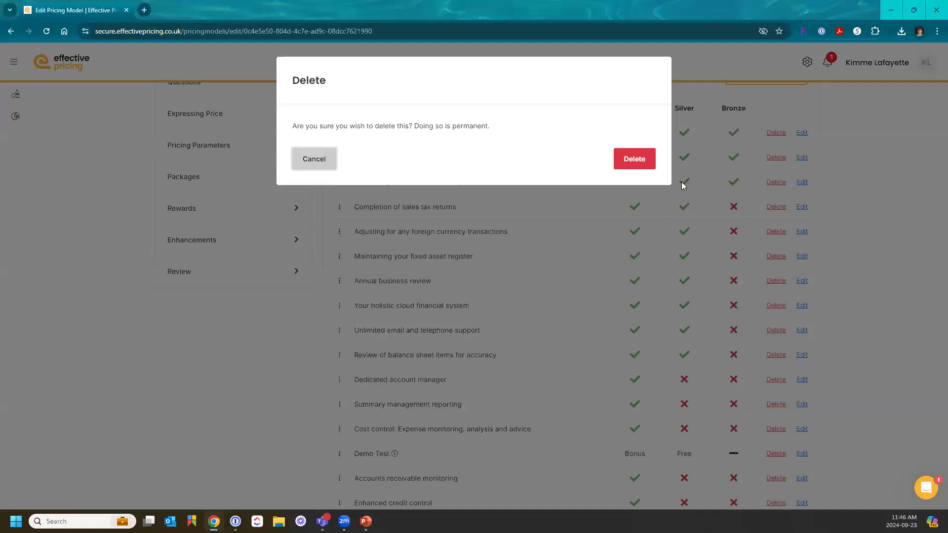
click(653, 163)
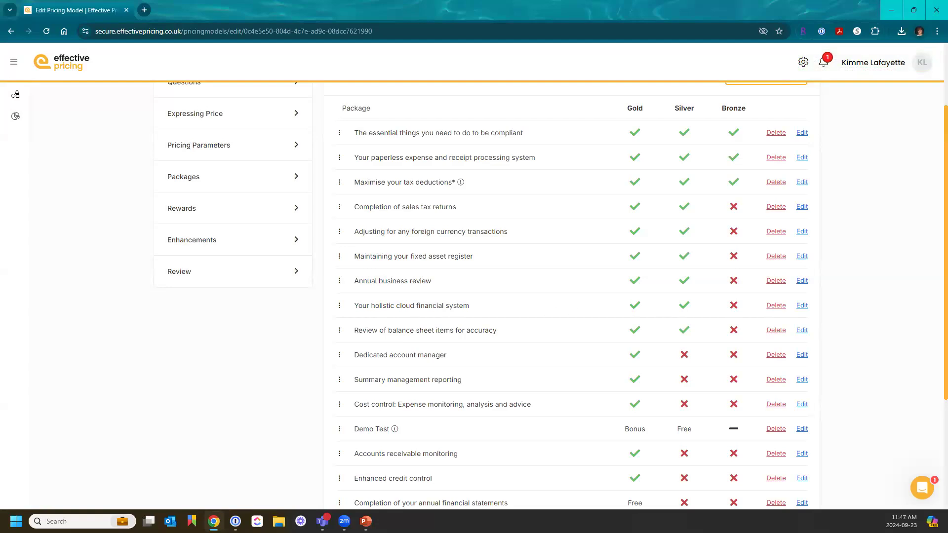
Review the settings of "The essential things you need to do to be compliant" without changing them, and save the packages.
scroll(751, 335, up, 2)
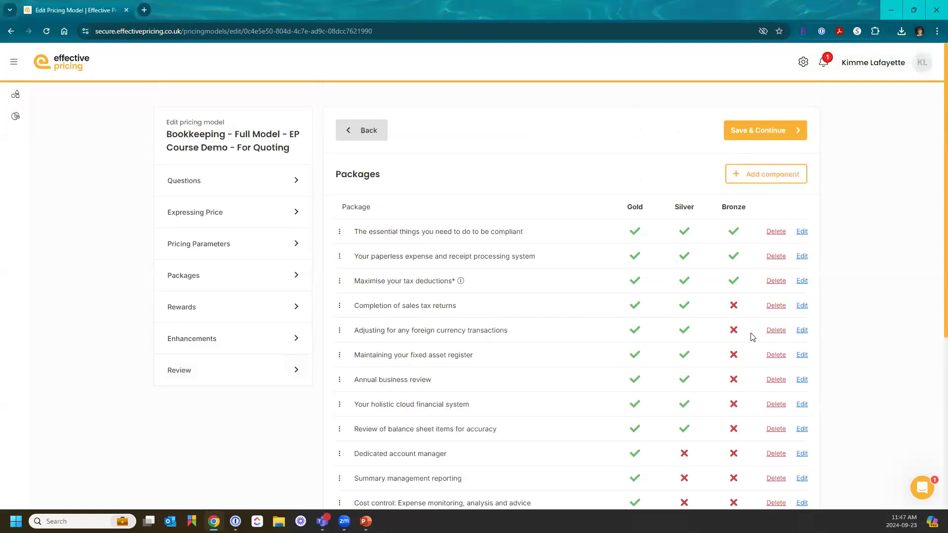
click(802, 232)
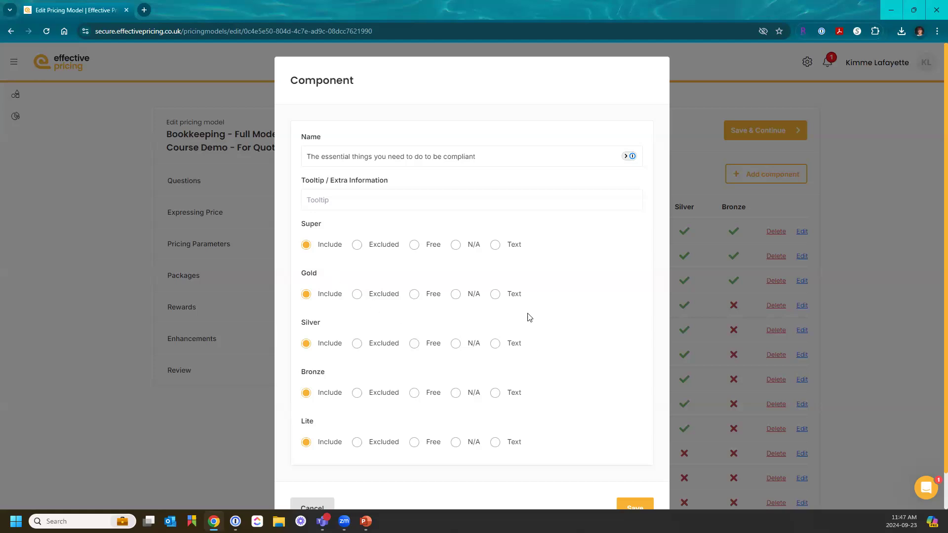
scroll(532, 367, down, 1)
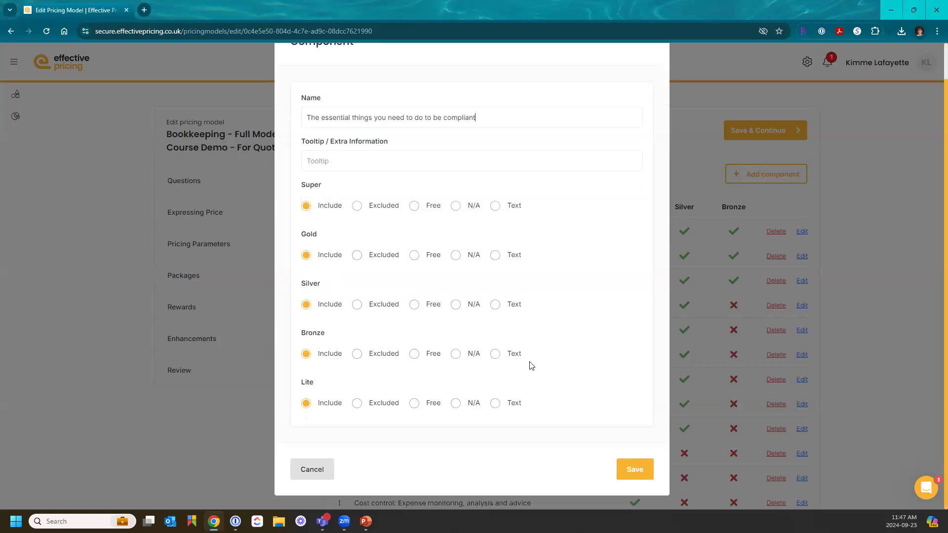
click(325, 466)
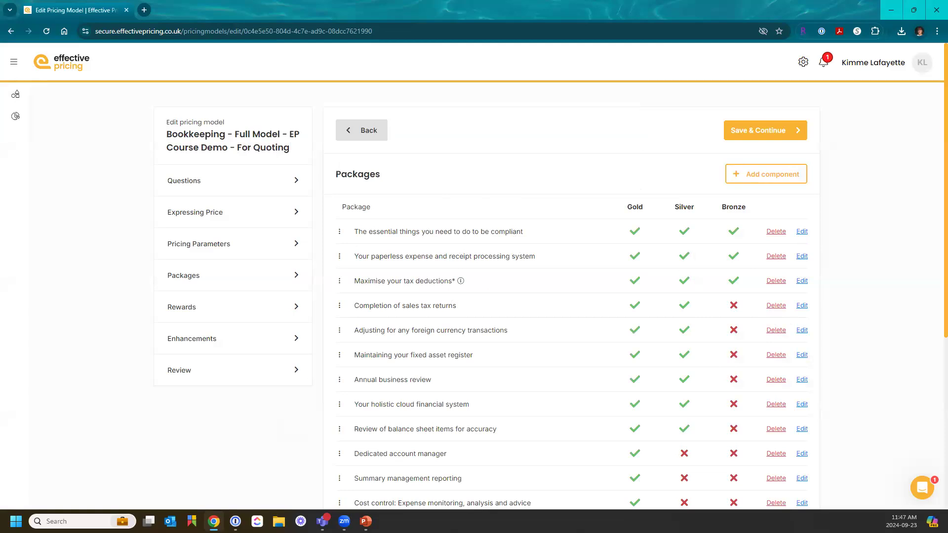
click(761, 128)
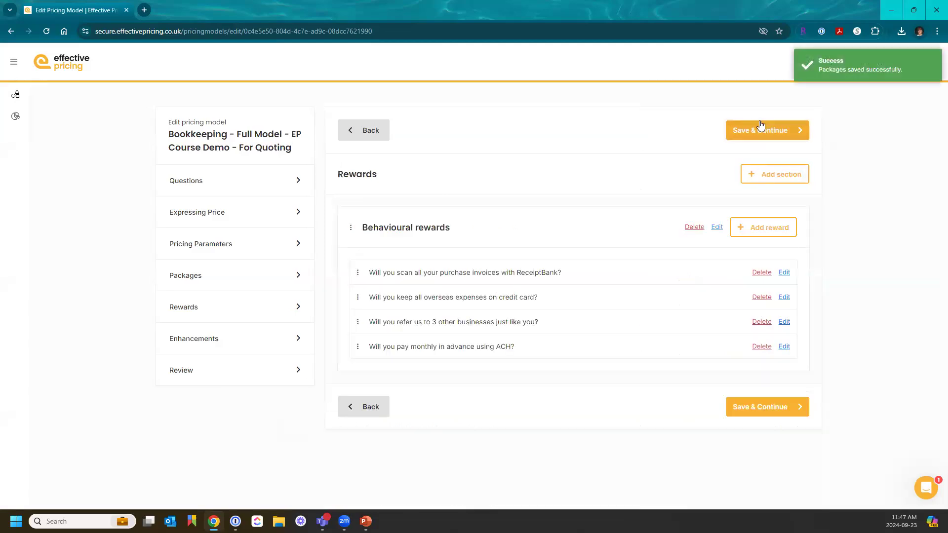
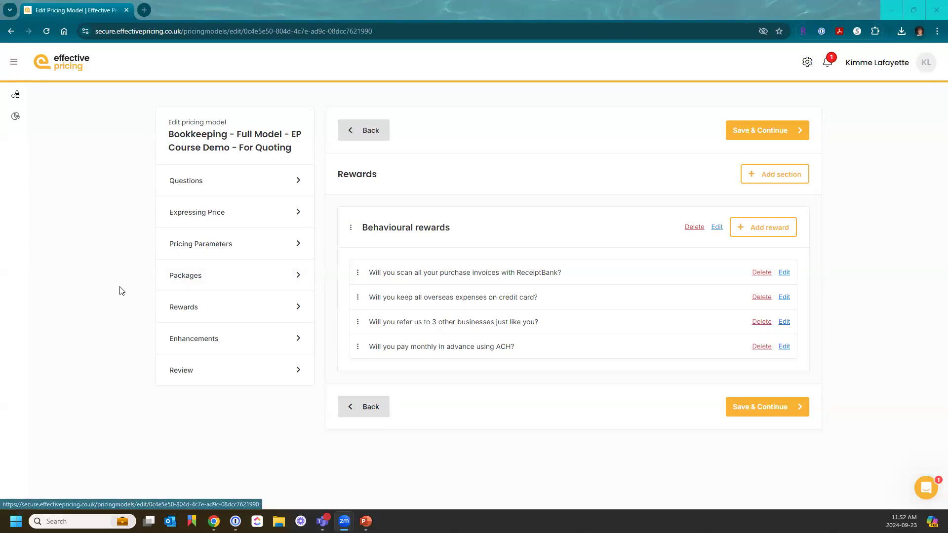
Set the "Dedicated account manager" component to N/A for the Bronze package and save it.
click(205, 275)
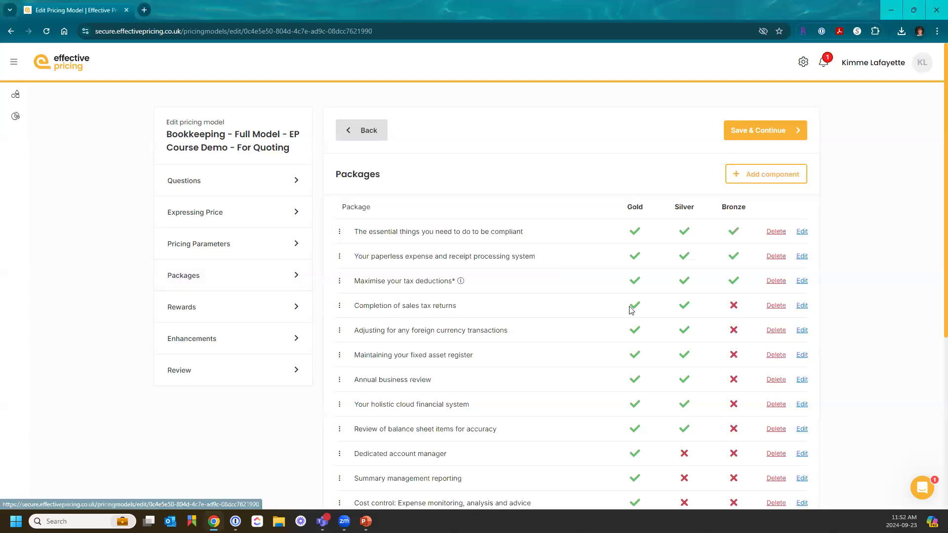
scroll(631, 310, down, 3)
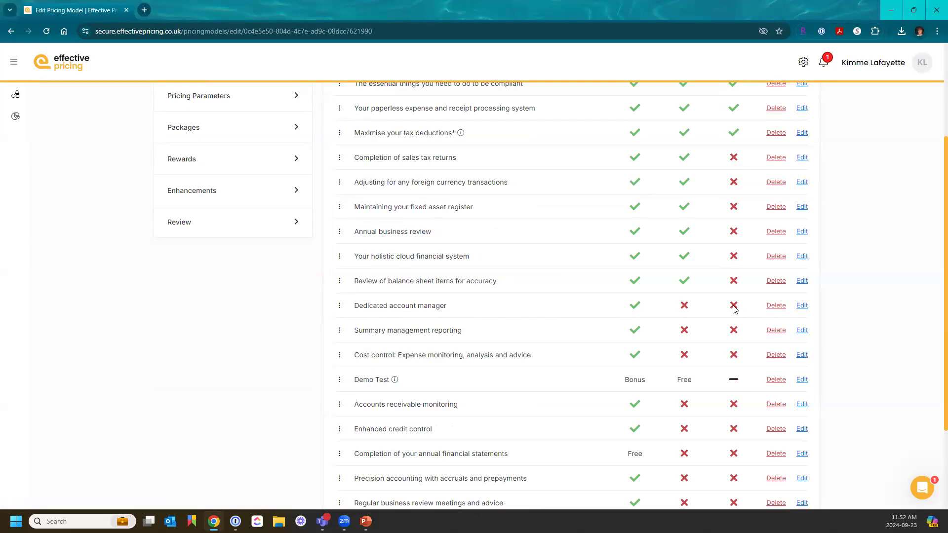
click(802, 305)
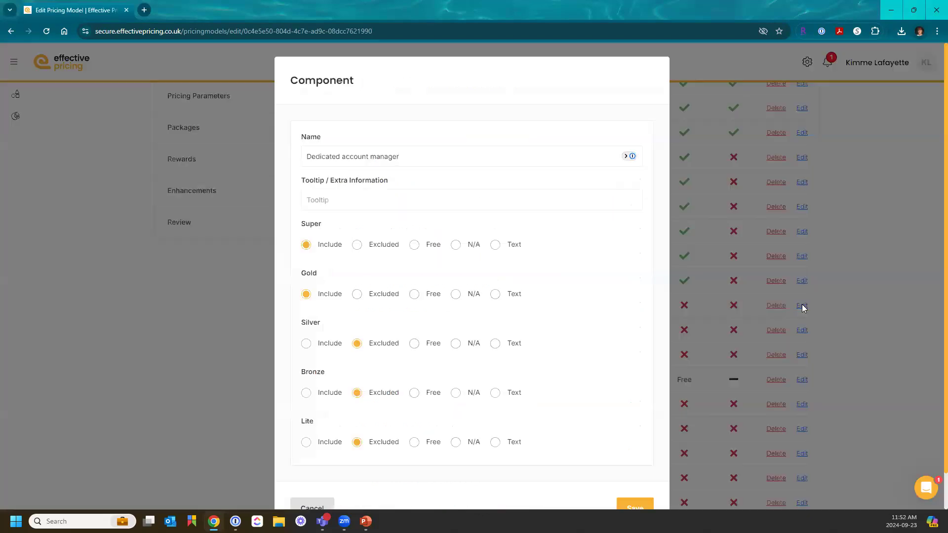
click(455, 393)
click(642, 504)
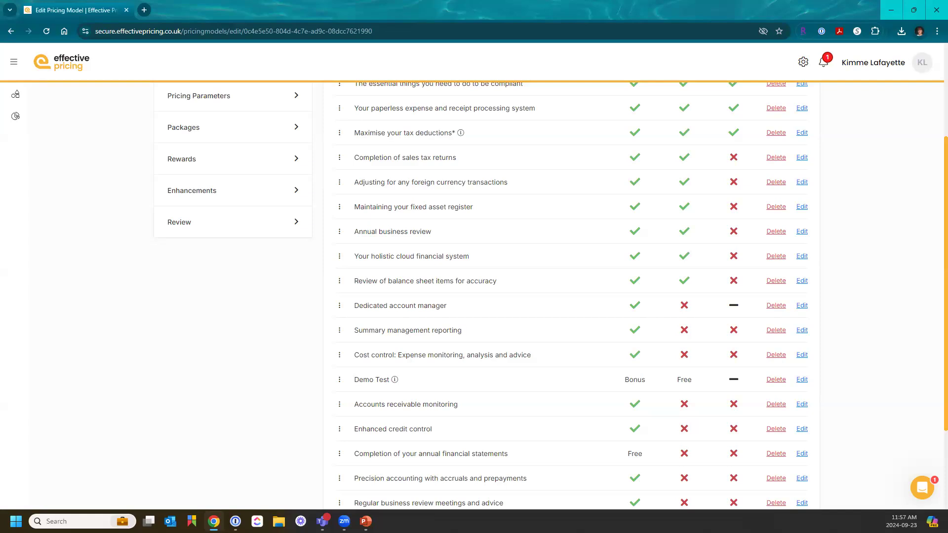
click(802, 256)
click(414, 295)
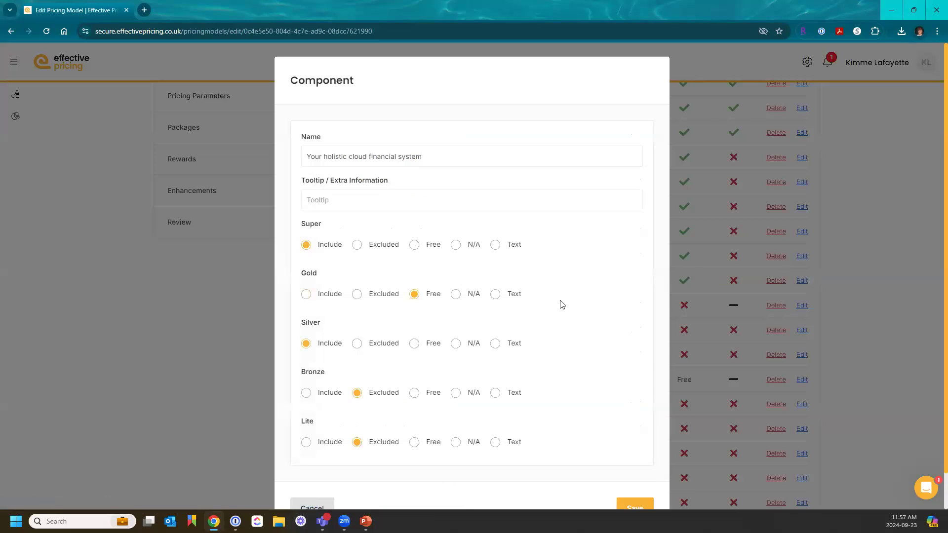
click(494, 295)
click(589, 297)
text(Included)
scroll(503, 383, down, 1)
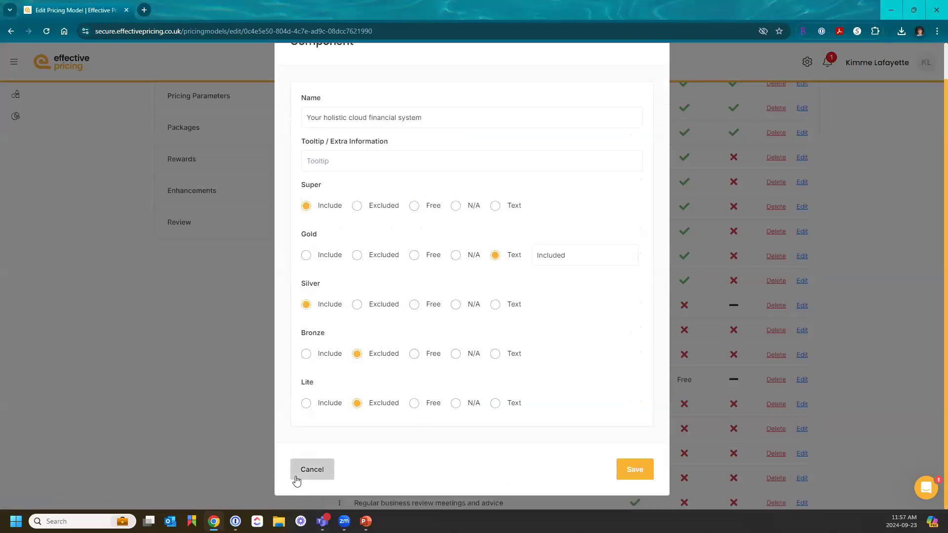
click(301, 474)
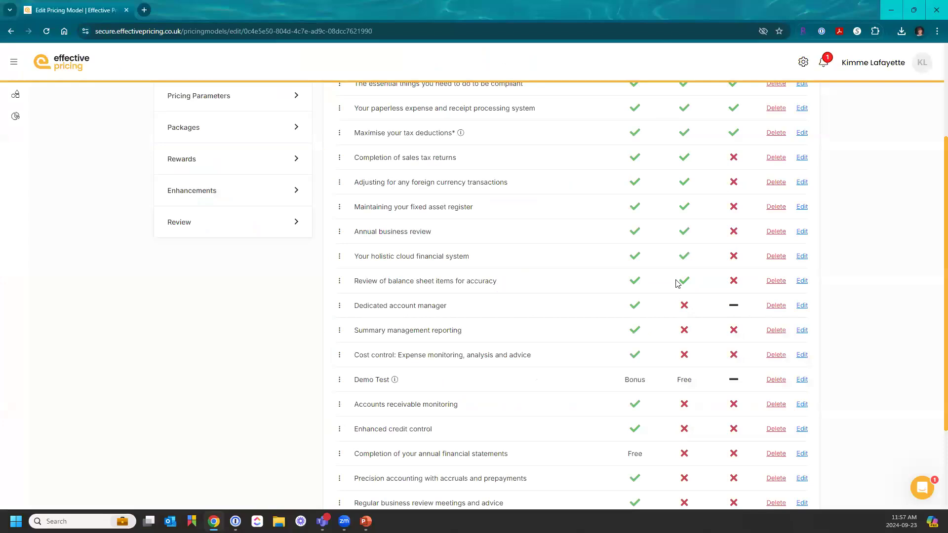
Save the packages, and save the ReceiptBank scanning reward with ToolTip as its display option.
scroll(674, 281, down, 3)
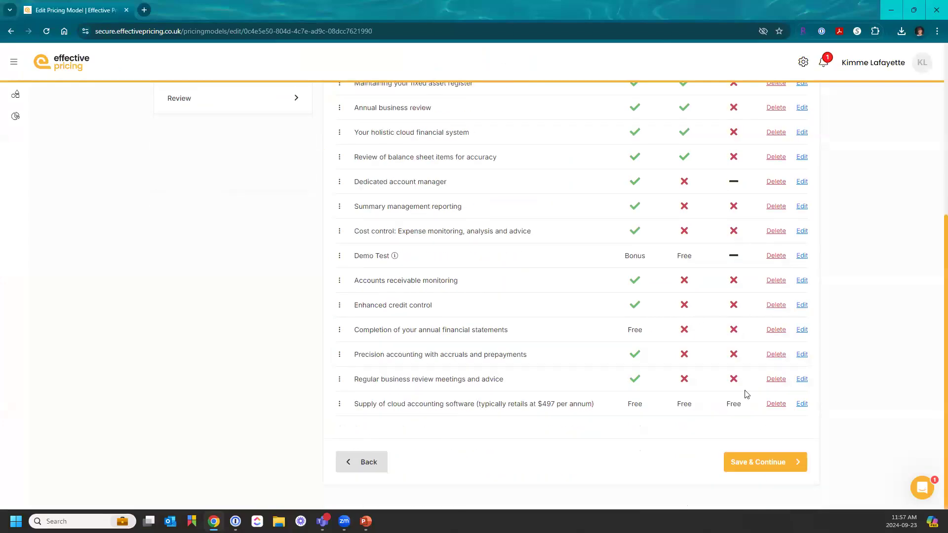
click(774, 468)
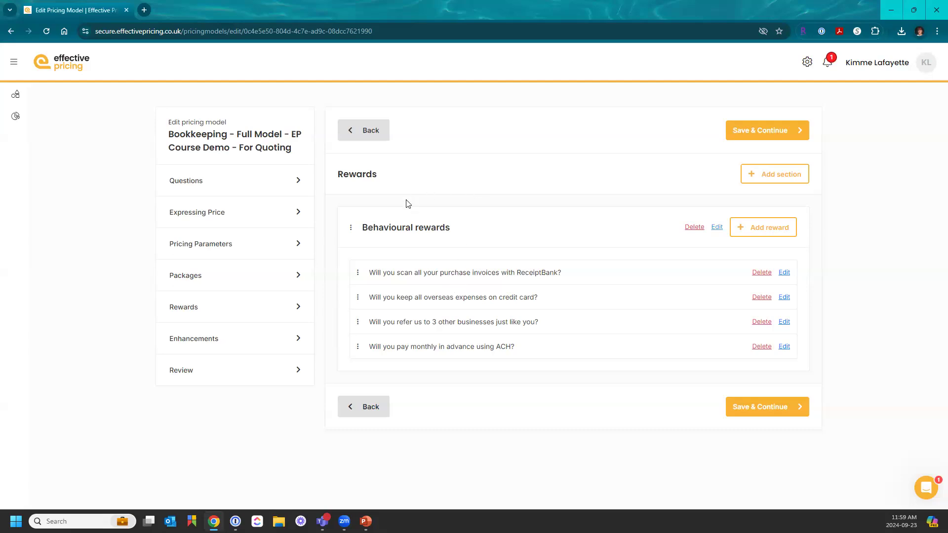
click(785, 273)
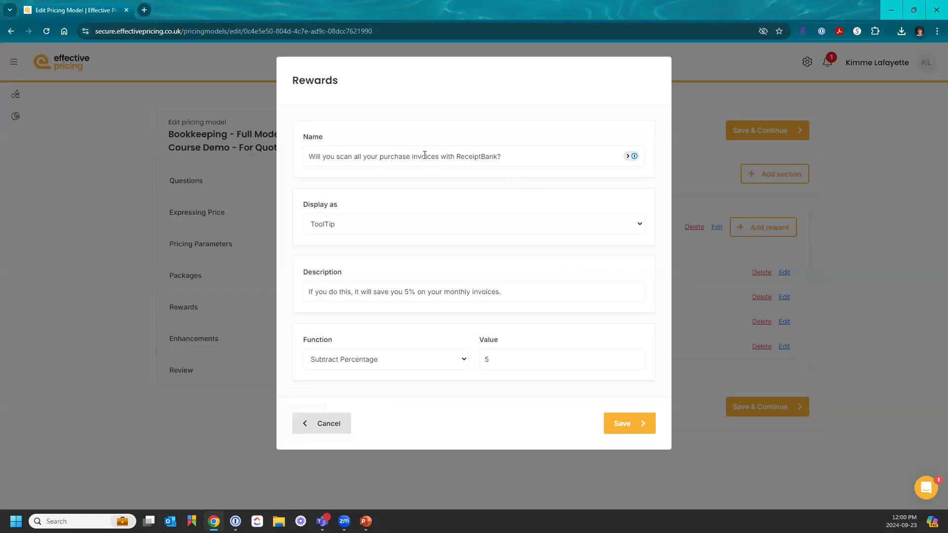
click(340, 224)
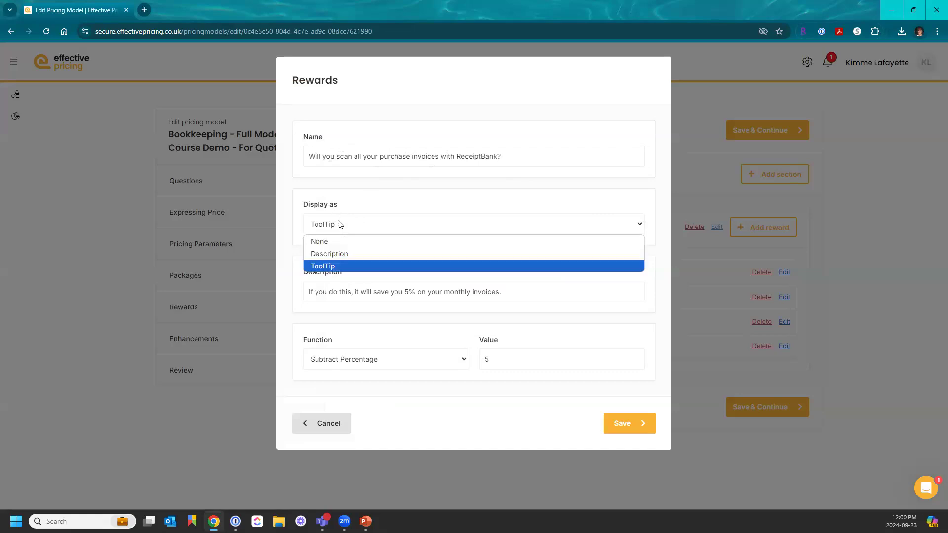
click(340, 266)
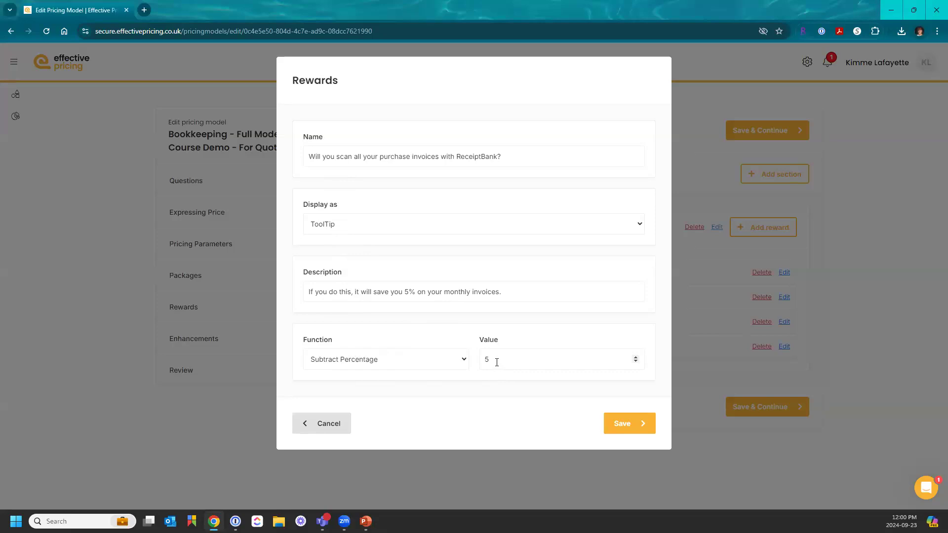
click(620, 427)
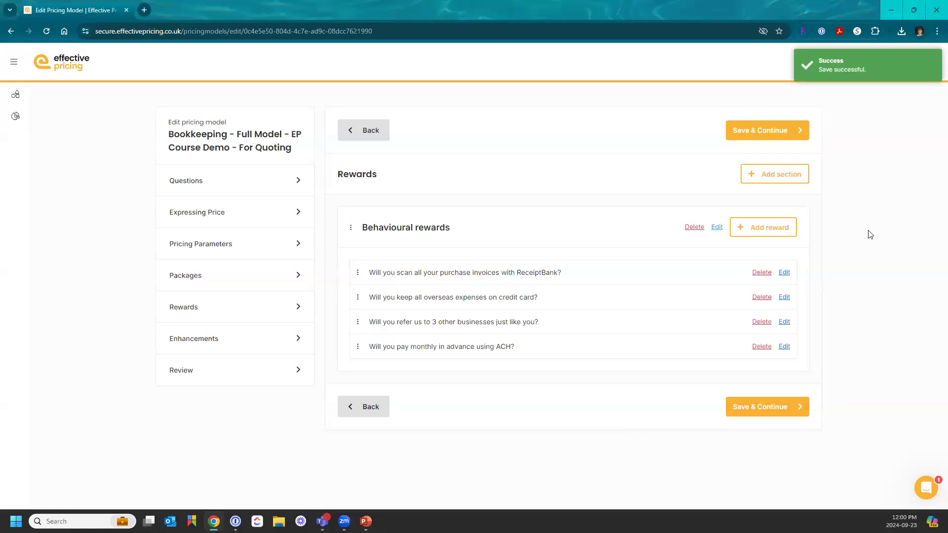
Try changing the ReceiptBank scanning reward to Subtract Absolute Value with a value of 500.
click(784, 272)
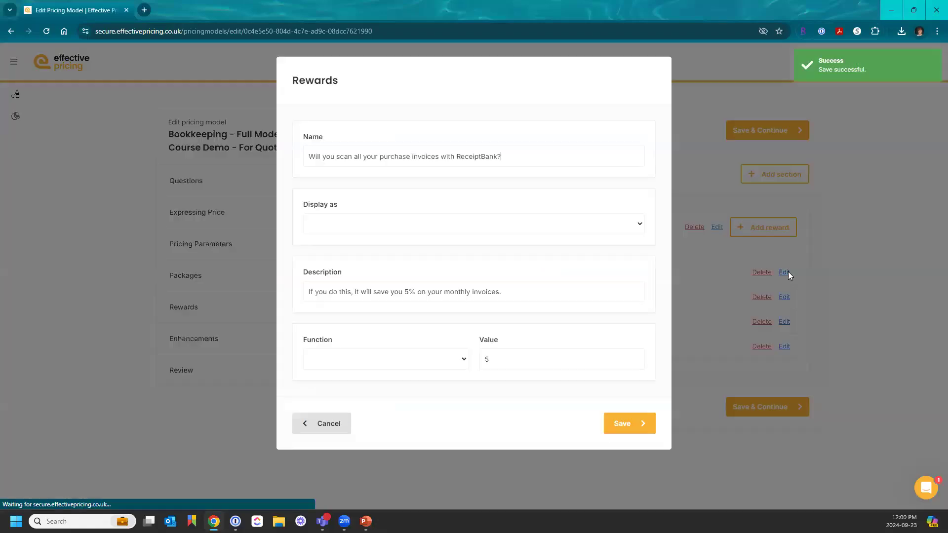
click(456, 362)
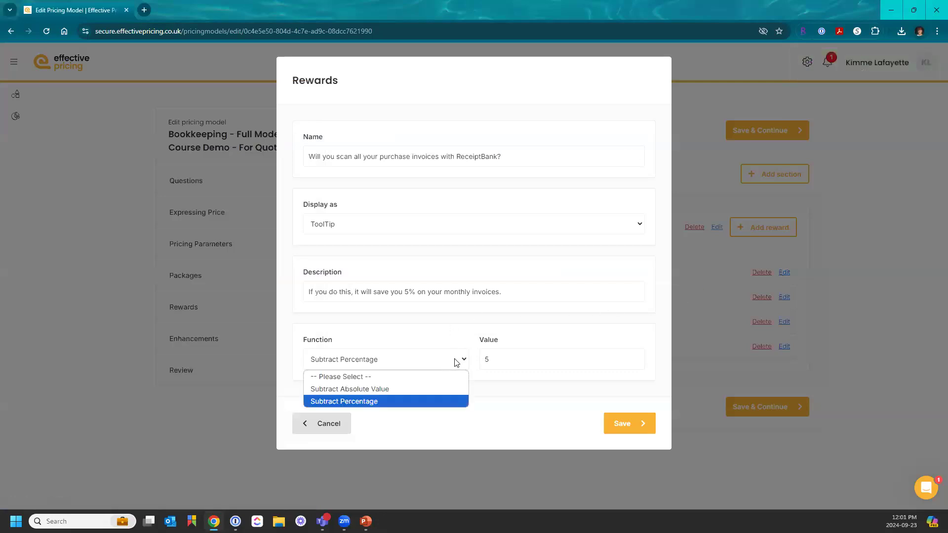
click(430, 394)
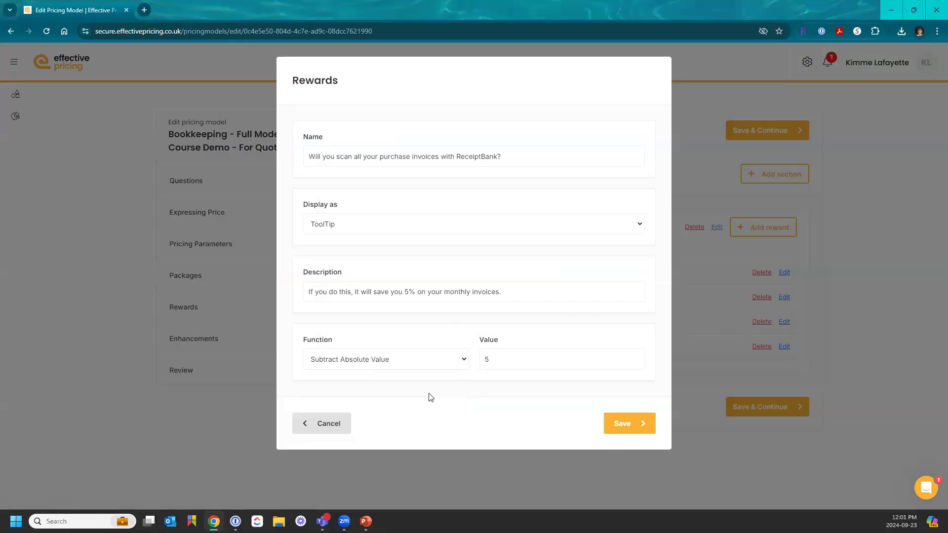
click(509, 364)
key(BackSpace)
text(500)
key(Tab)
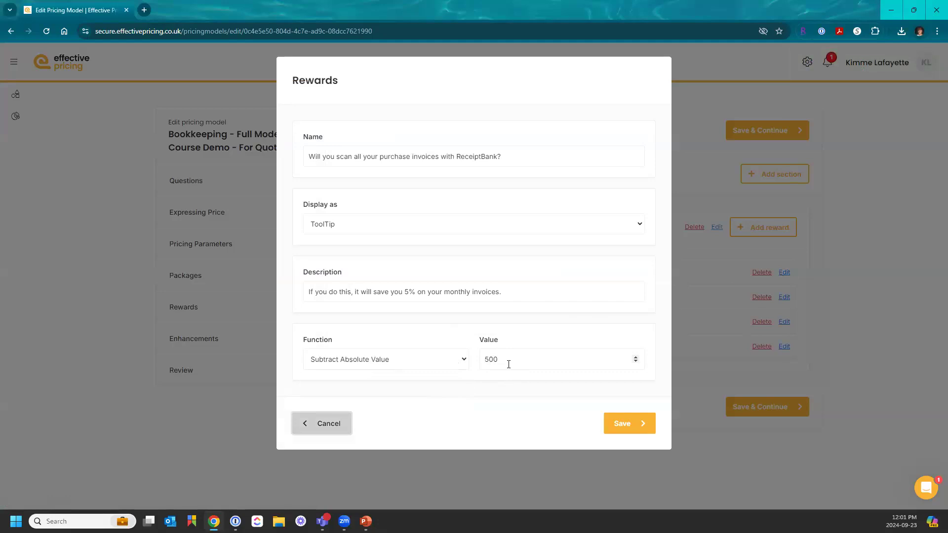
Set the ReceiptBank scanning reward back to Subtract Percentage with a value of 5 and save it.
click(464, 360)
click(383, 401)
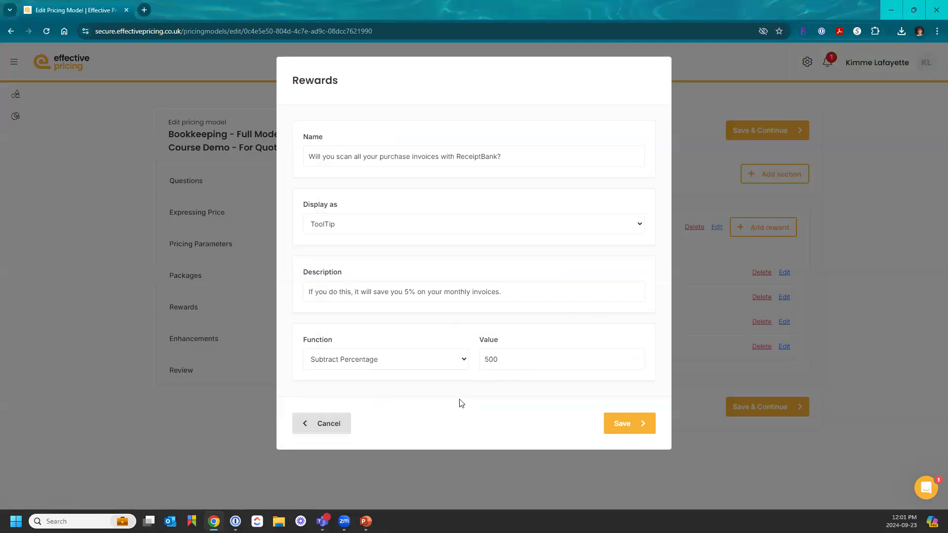
drag(514, 360, 470, 356)
text(5)
click(621, 430)
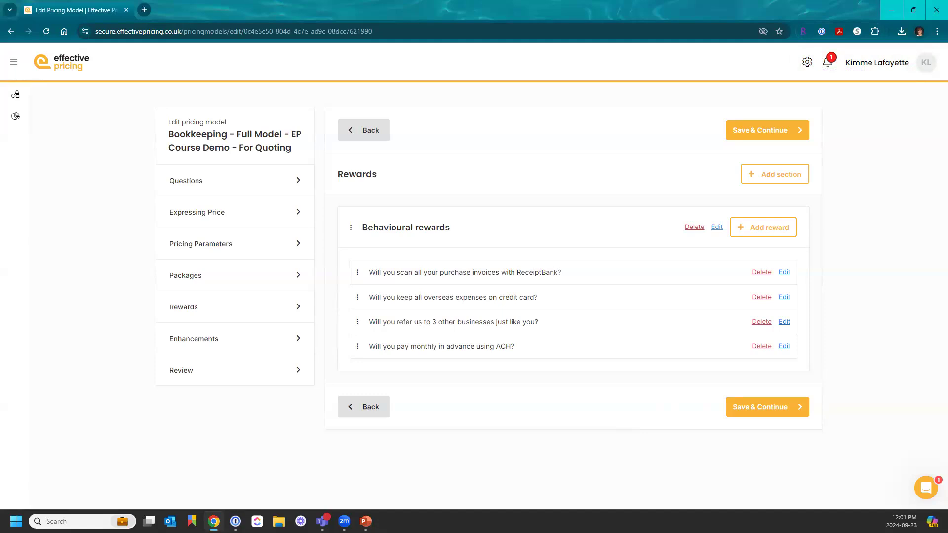
Save the rewards of the pricing model and switch to the client list.
click(765, 407)
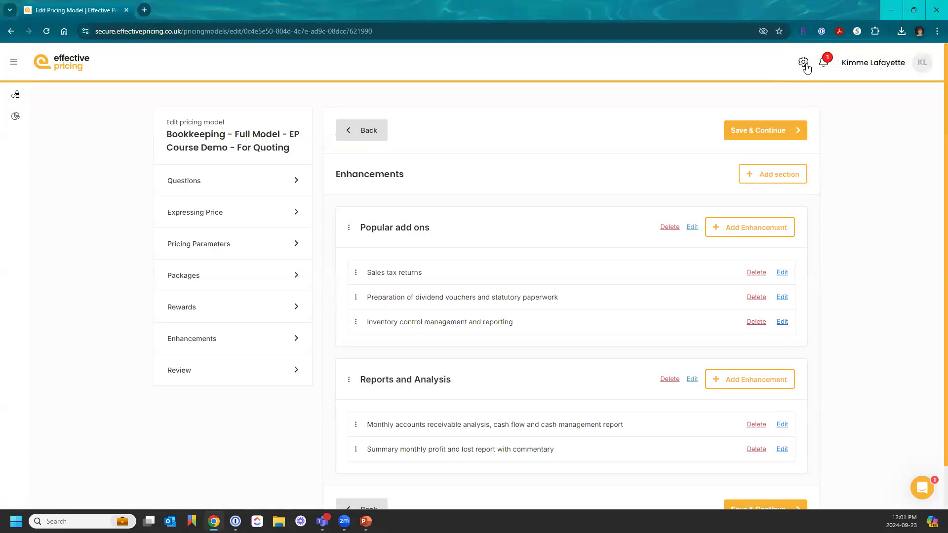
click(804, 65)
click(565, 354)
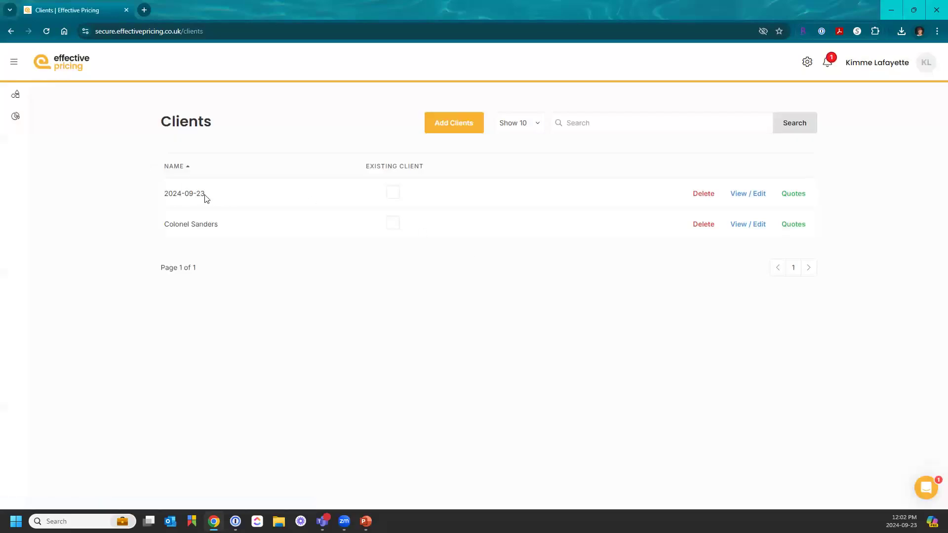
Open the draft quote of client 2024-09-23 for editing, save its preferences unchanged and go to its Fixed Price section.
click(786, 196)
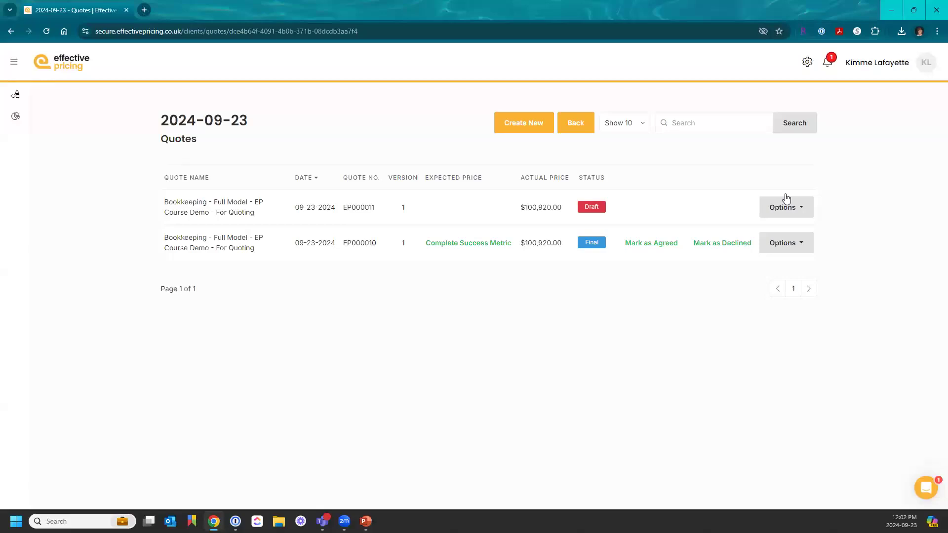
click(786, 206)
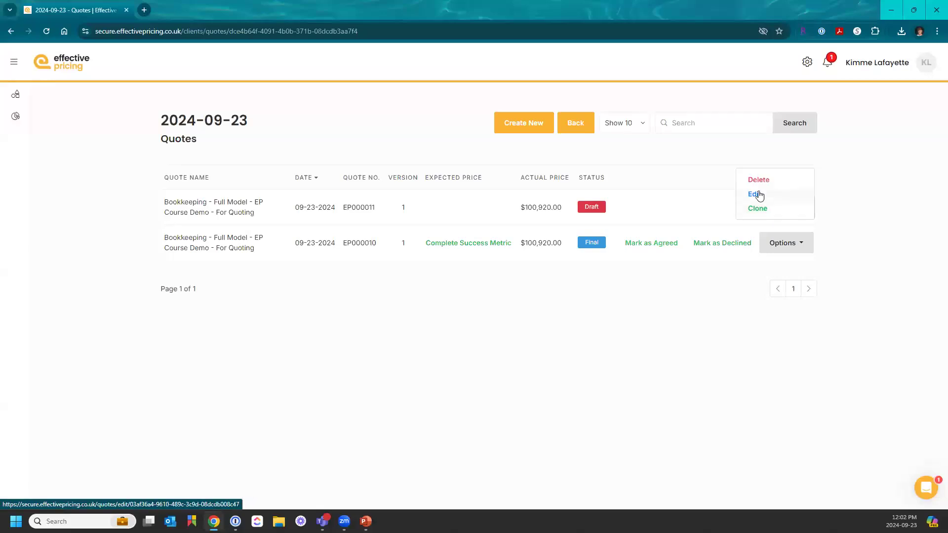
click(760, 194)
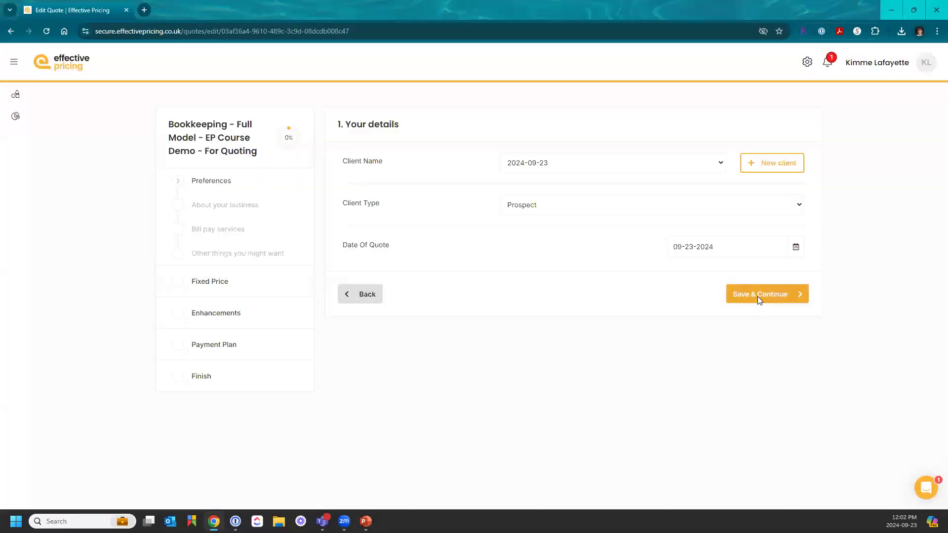
click(757, 297)
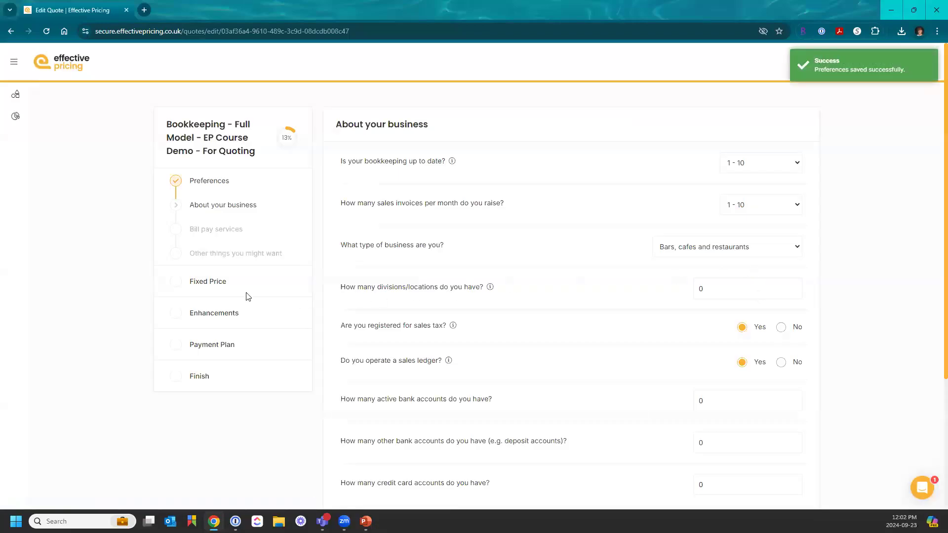
click(219, 282)
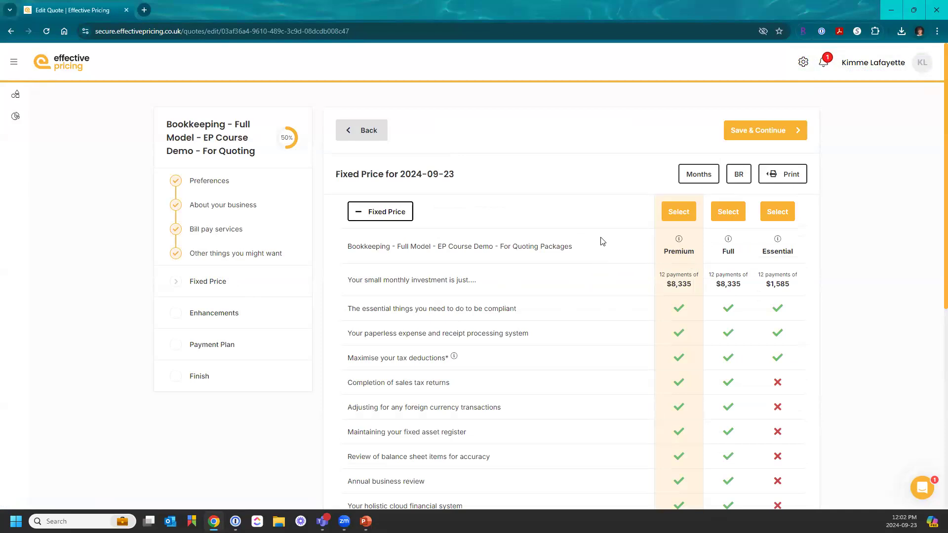
Examine the Fixed Price comparison, including the package descriptions, monthly payments and the components each package includes.
scroll(602, 241, down, 2)
scroll(601, 241, up, 1)
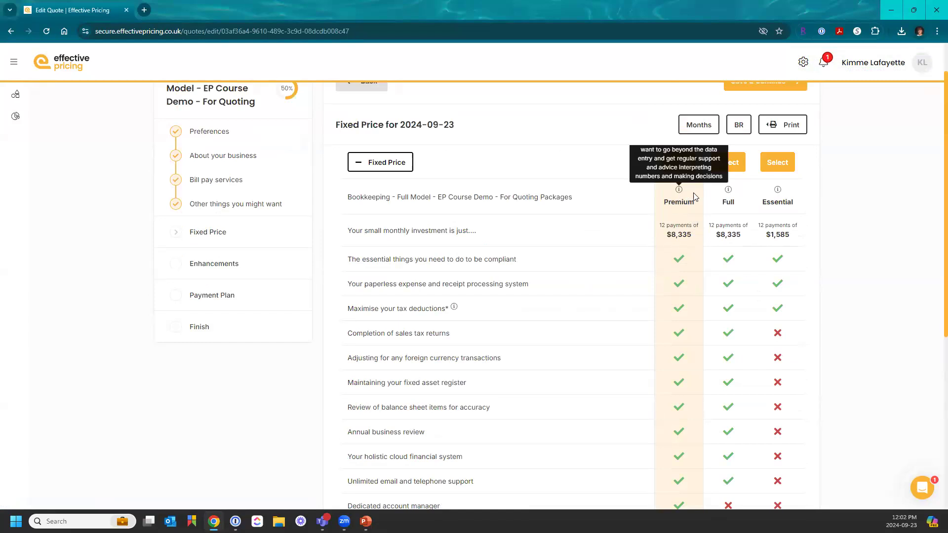
mouse_move(729, 193)
mouse_move(774, 195)
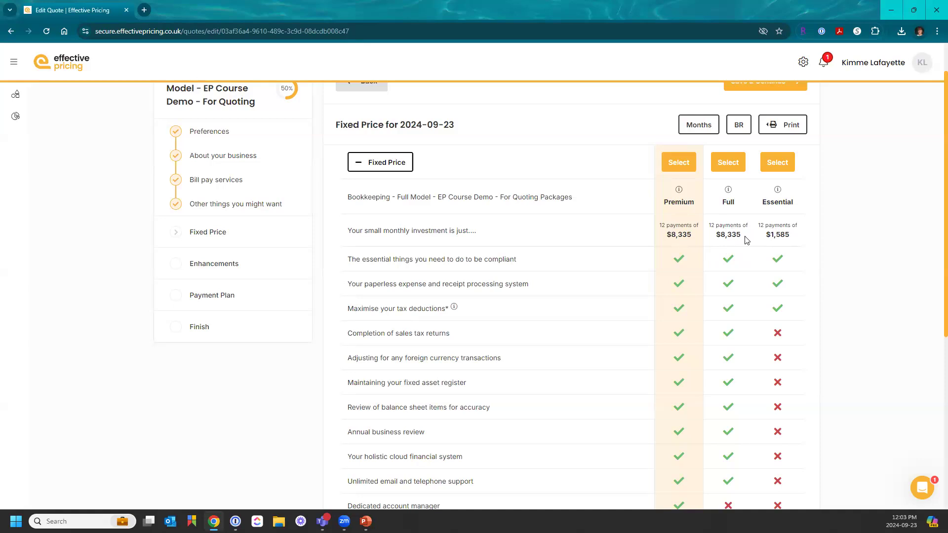
scroll(754, 211, up, 1)
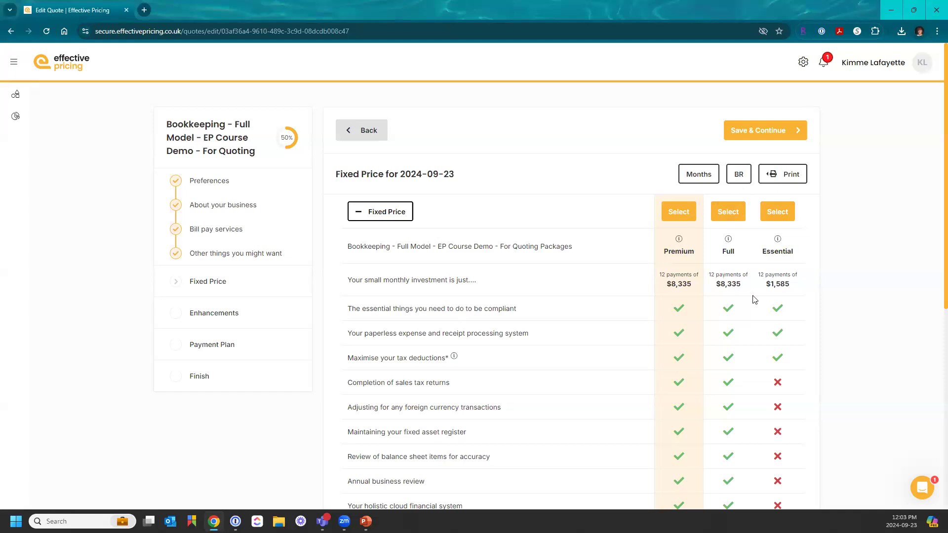
scroll(756, 299, down, 4)
scroll(756, 299, down, 3)
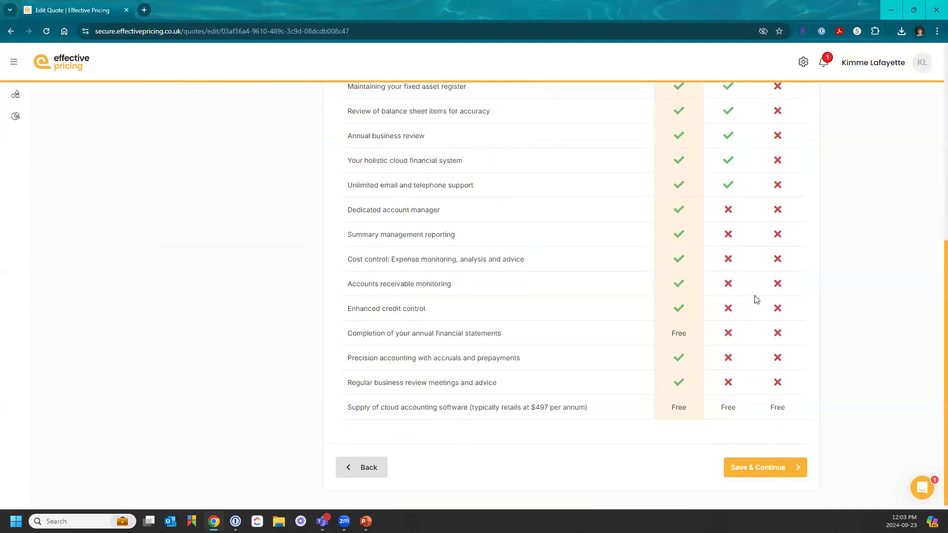
scroll(756, 299, up, 5)
scroll(756, 298, up, 2)
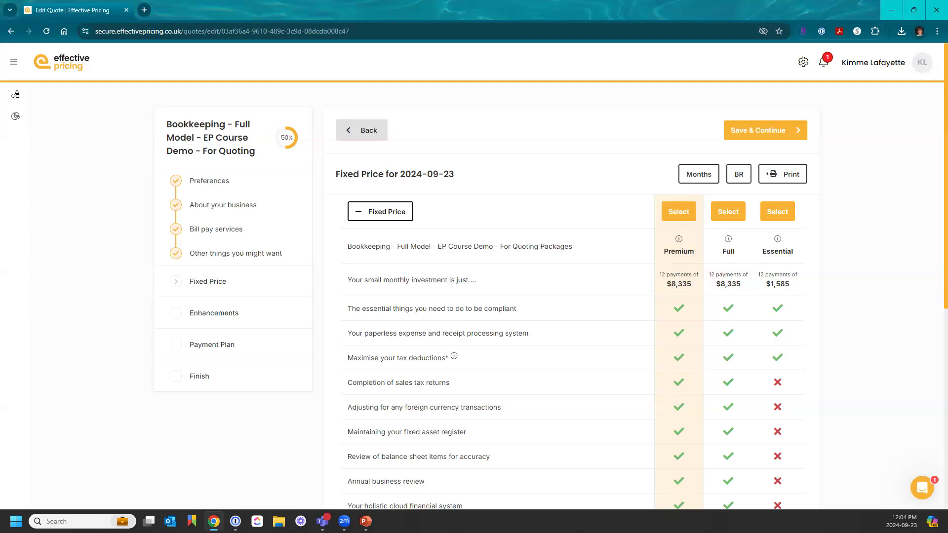
Answer Yes to the ReceiptBank scanning reward in the quote, select the Full package and save the selection.
click(744, 176)
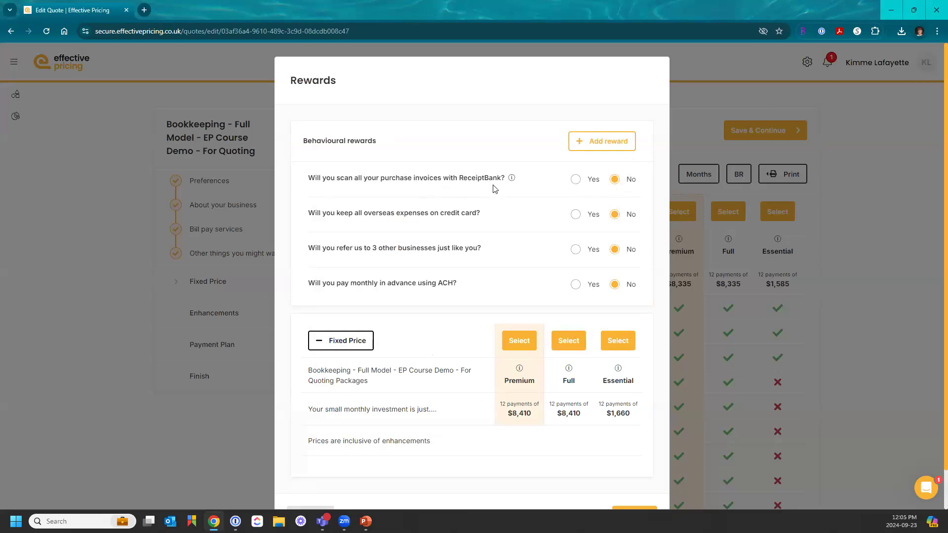
mouse_move(512, 179)
click(576, 179)
click(568, 342)
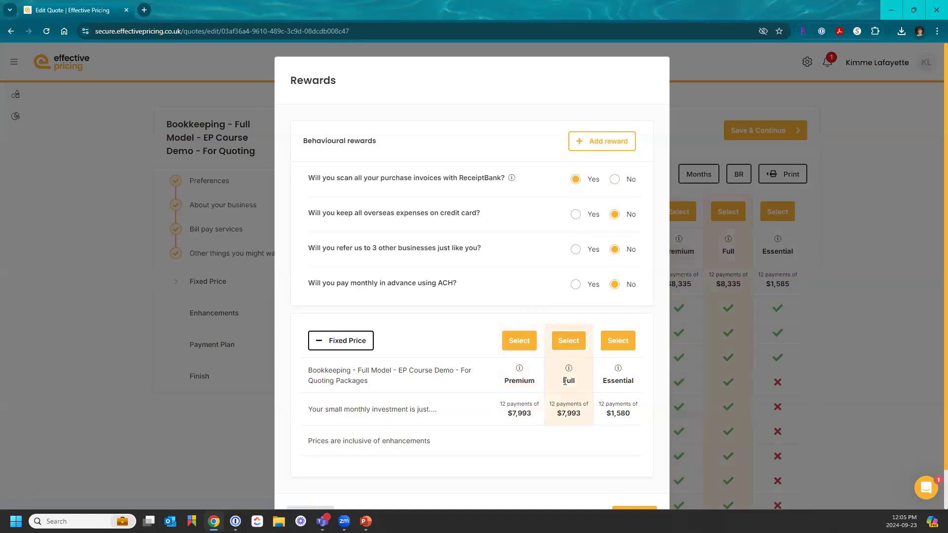
scroll(565, 381, down, 1)
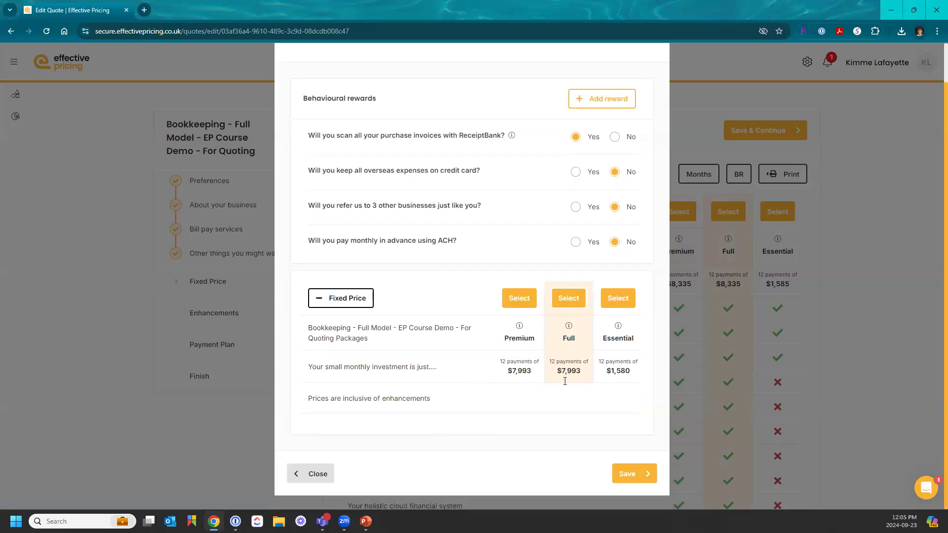
click(638, 473)
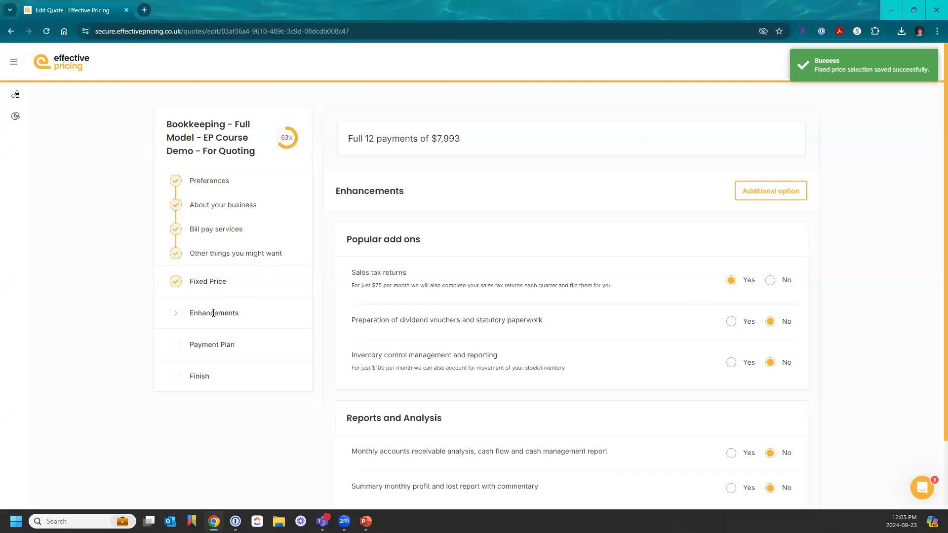
In the Fixed Price section's rewards, start a new reward named "Test", displayed as Description, with the description "Test demo description".
click(211, 280)
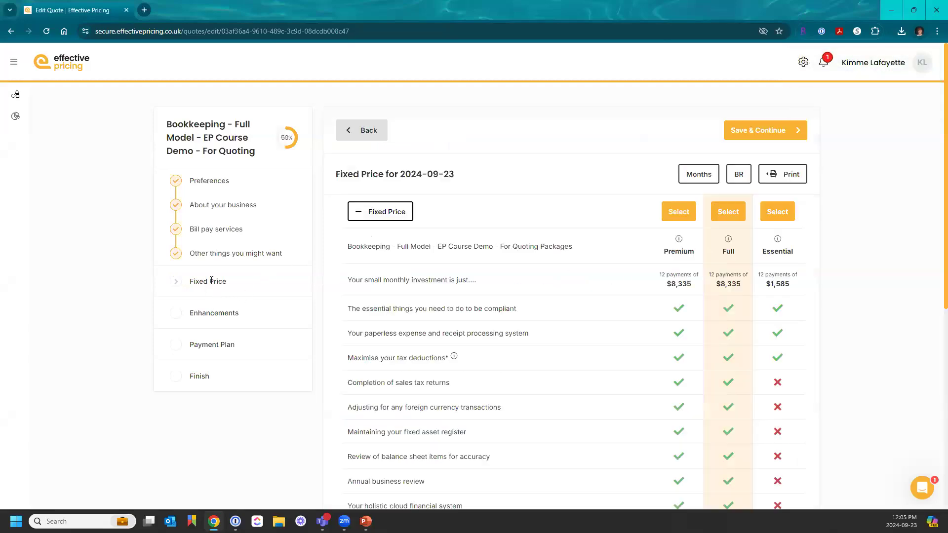
click(739, 183)
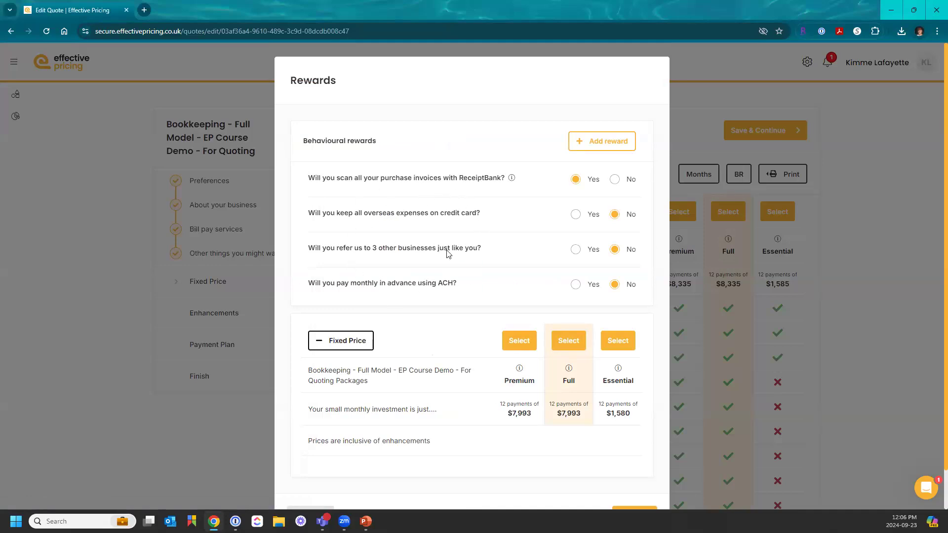
click(599, 146)
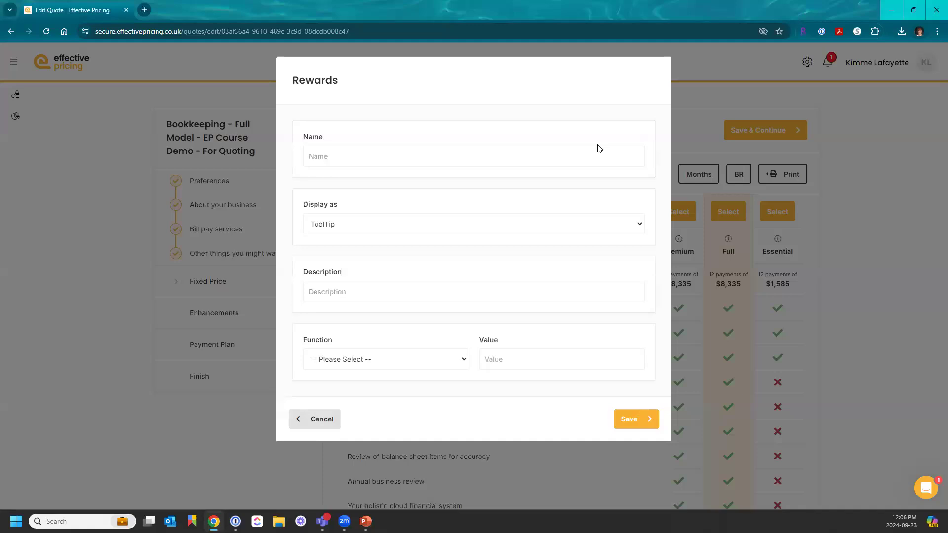
click(548, 158)
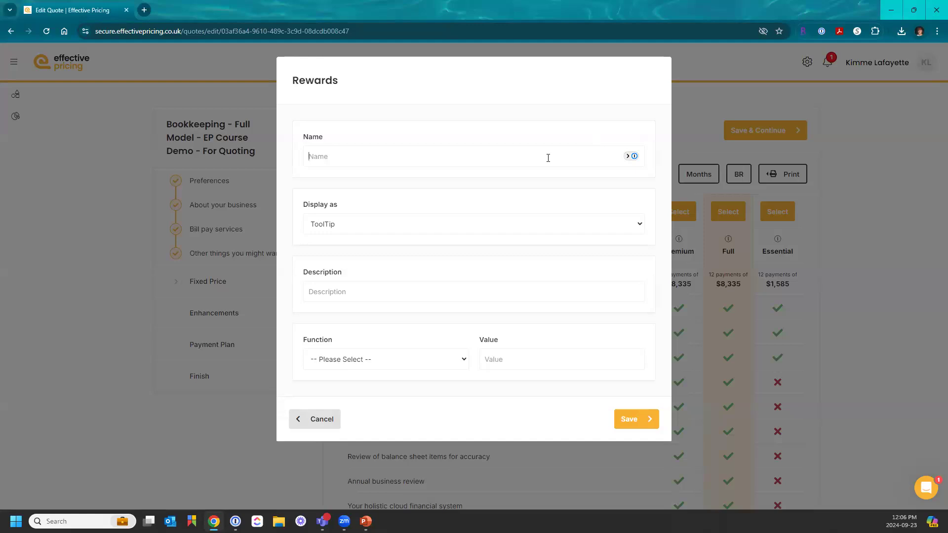
text(Test)
click(393, 223)
click(385, 253)
click(377, 292)
text(Test )
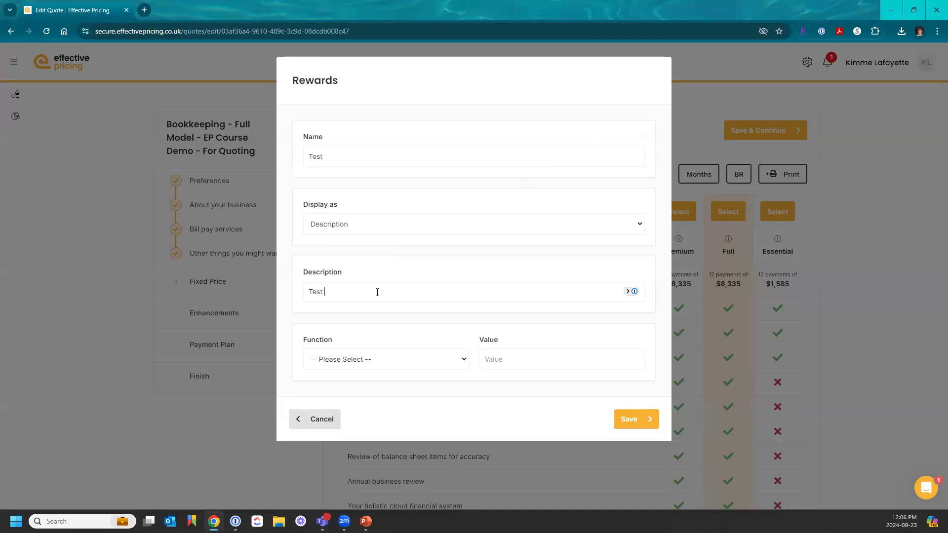
text(demo description)
Set the new reward's function to Subtract Absolute Value with a value of 100, and save the reward.
click(387, 364)
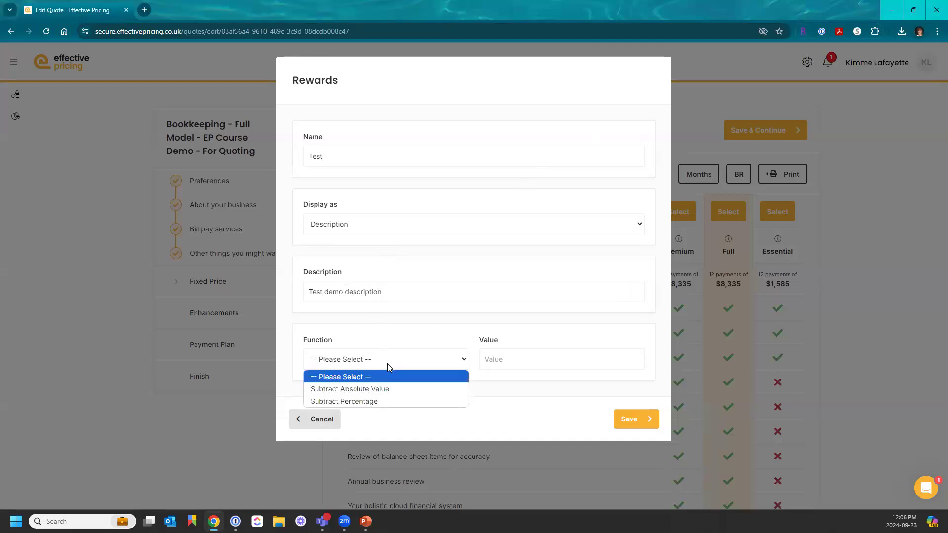
click(386, 391)
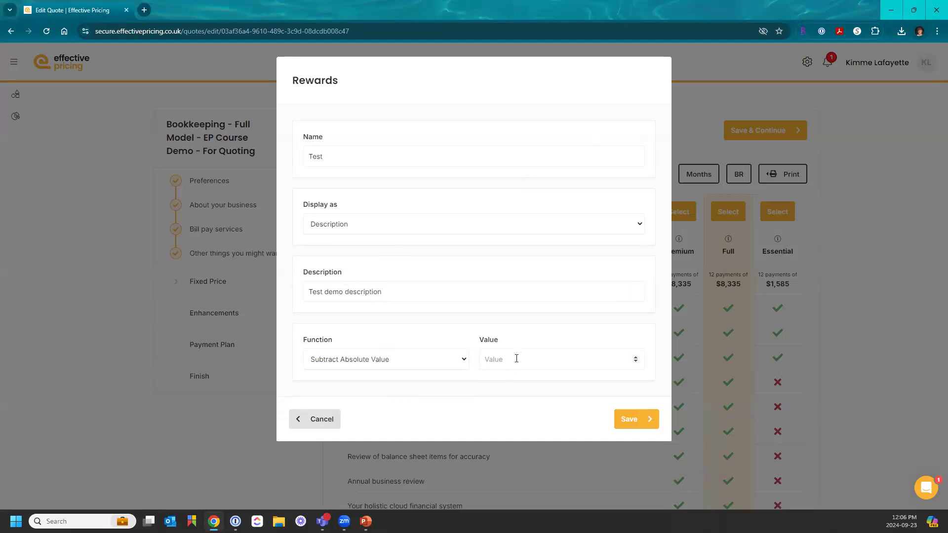
text(100)
click(641, 421)
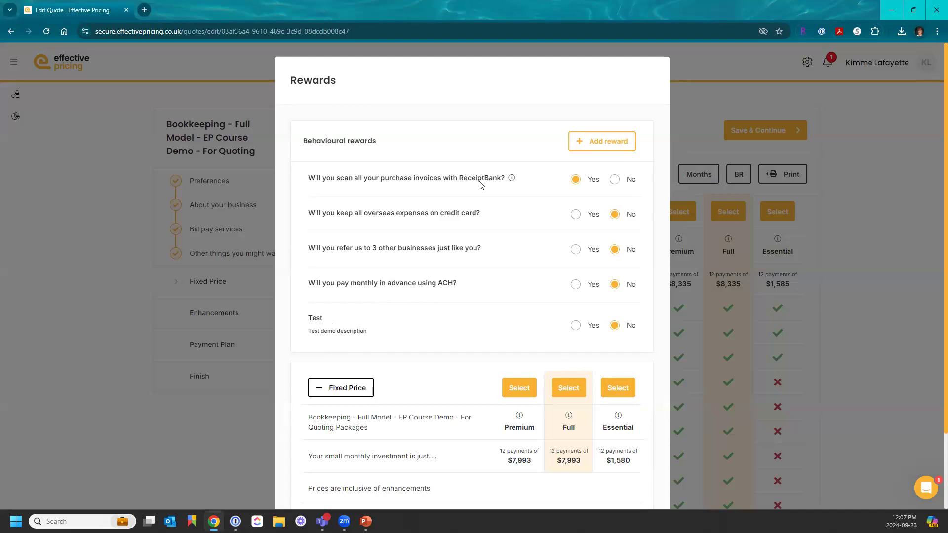
Check the extra information on the ReceiptBank scanning reward and save the quote's behavioural rewards.
mouse_move(513, 179)
scroll(553, 332, down, 2)
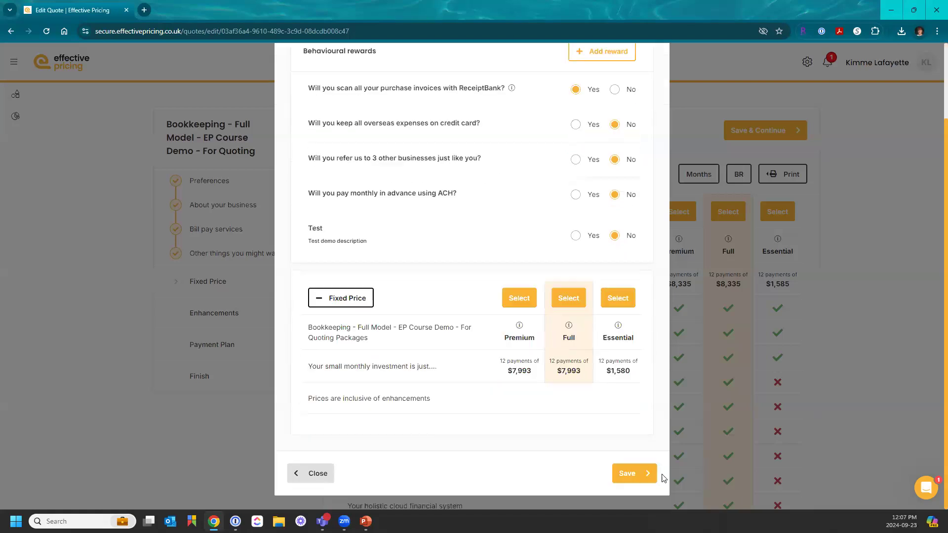
click(636, 472)
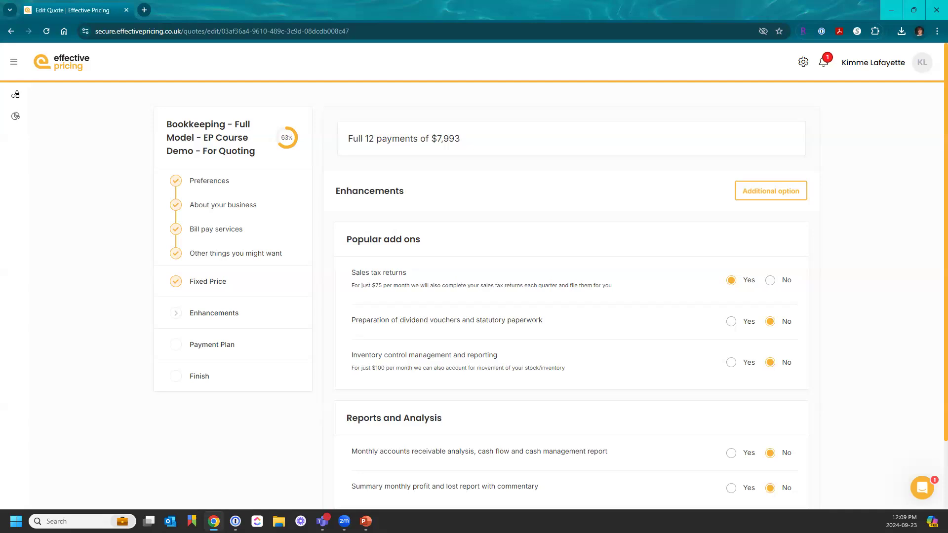
Return to the Fixed Price section, review the quote's behavioural rewards and save them unchanged.
click(208, 281)
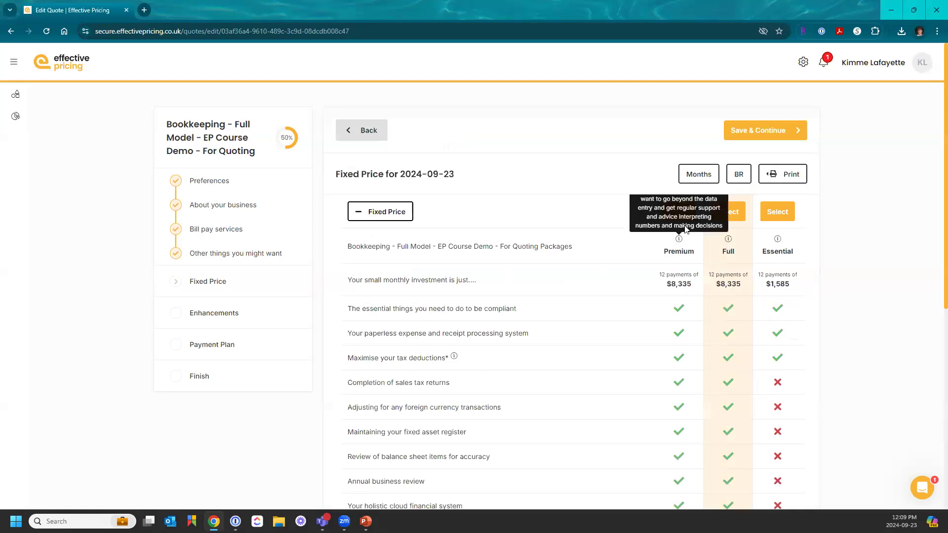
click(742, 173)
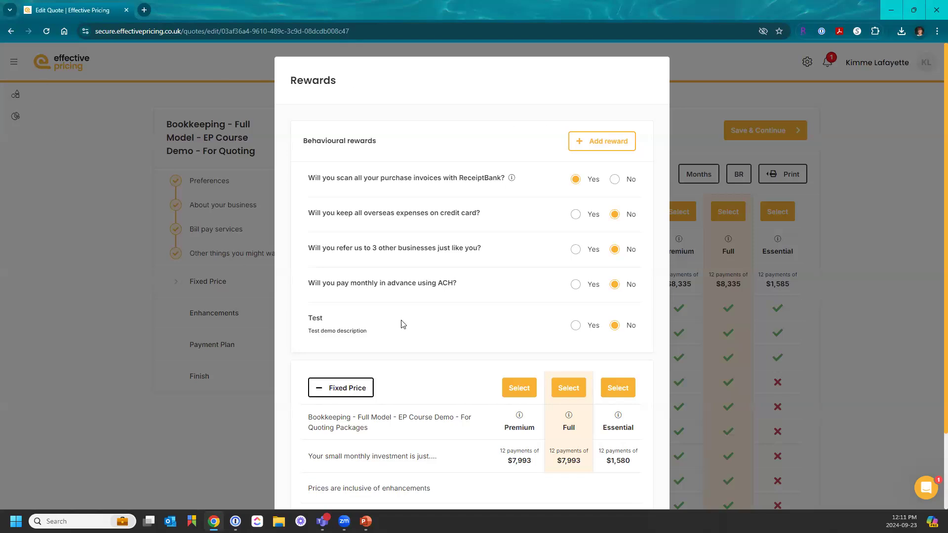
scroll(423, 328, down, 2)
click(643, 473)
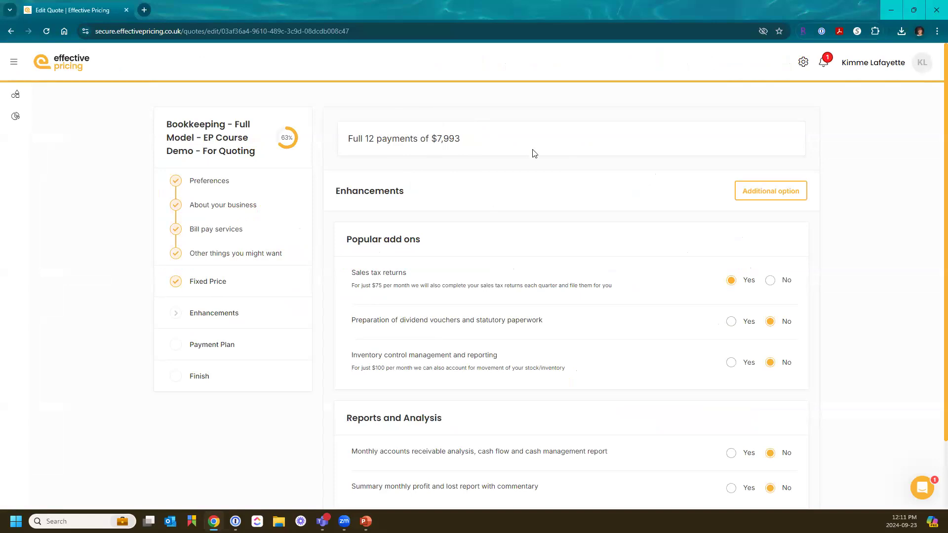
Compare the monthly package payments in the Fixed Price section with those in its rewards window, and save the rewards unchanged.
click(238, 287)
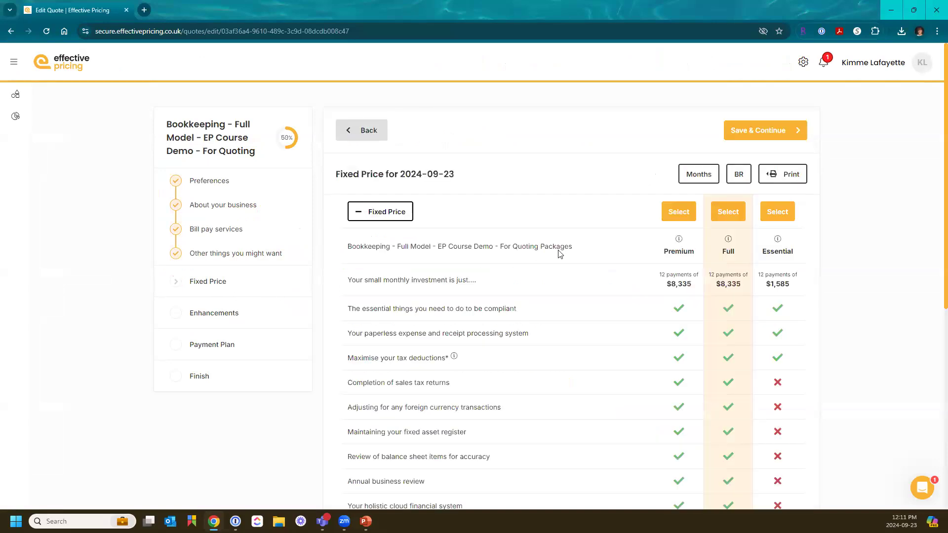
click(738, 176)
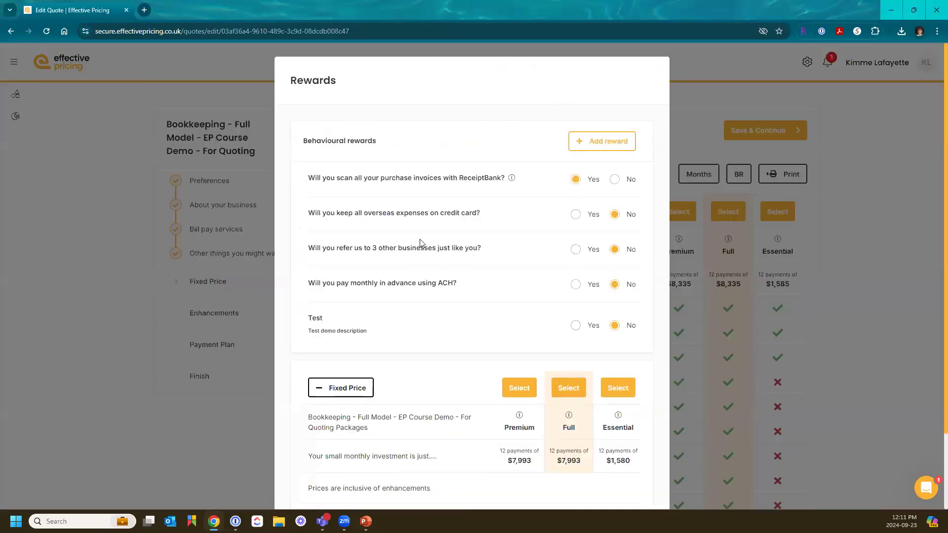
scroll(415, 271, down, 3)
click(312, 472)
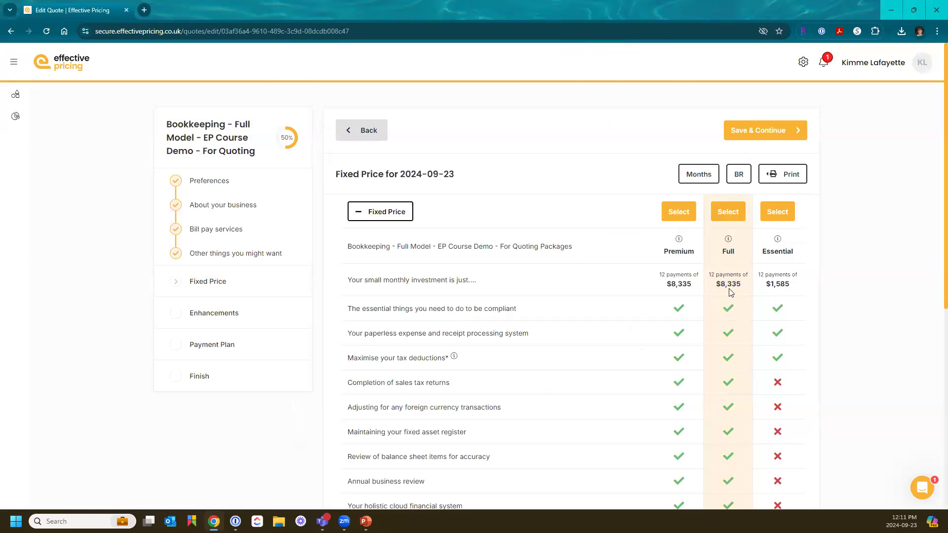
click(741, 173)
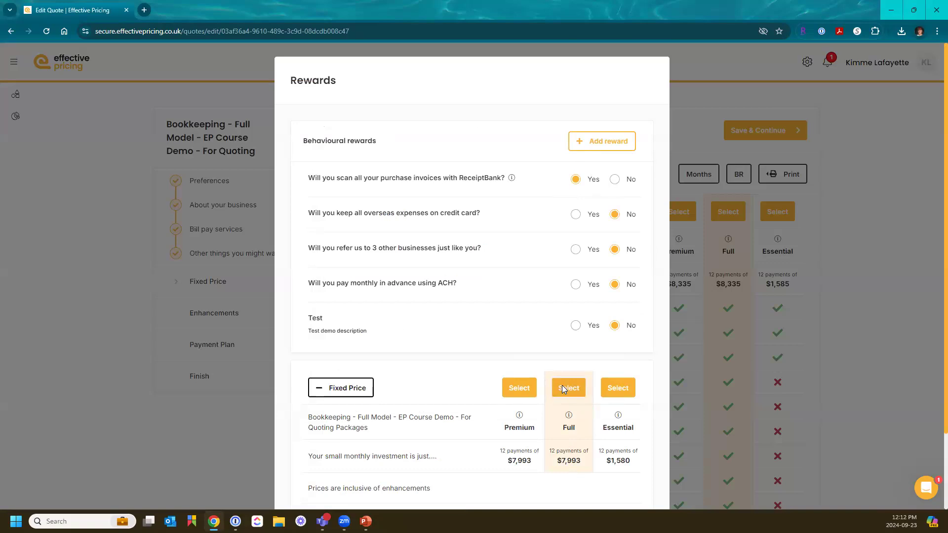
scroll(563, 390, down, 2)
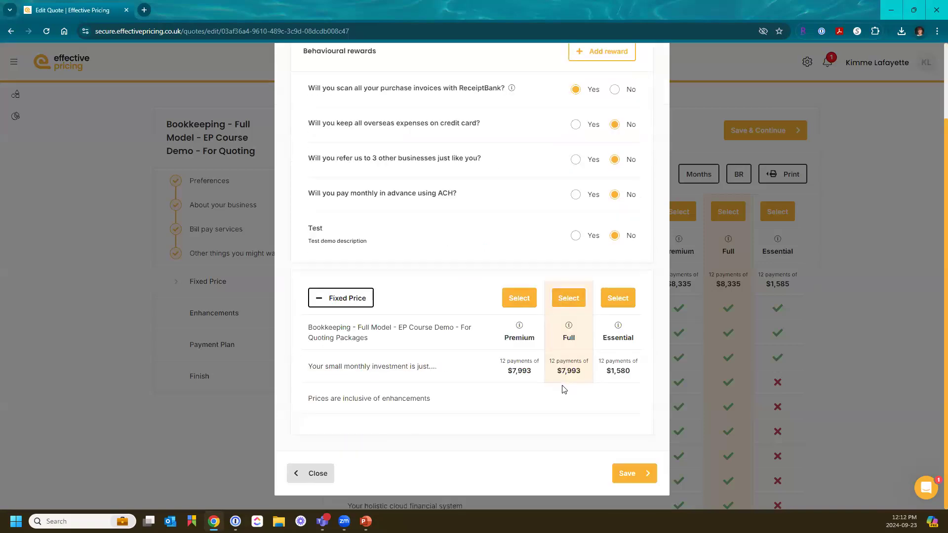
click(636, 477)
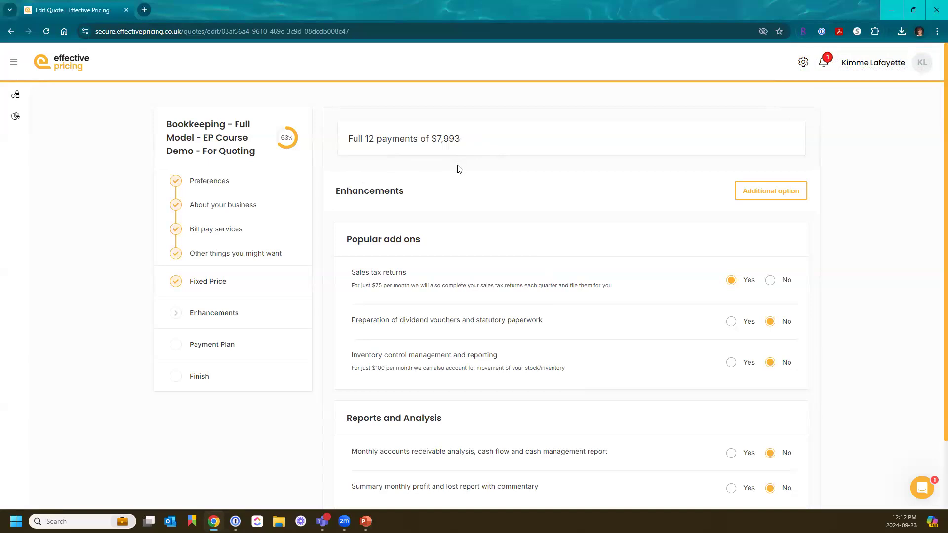
Open the Bookkeeping - Full Model - EP Course Demo - For Quoting pricing model, save its base information unchanged and go to its Enhancements.
click(803, 61)
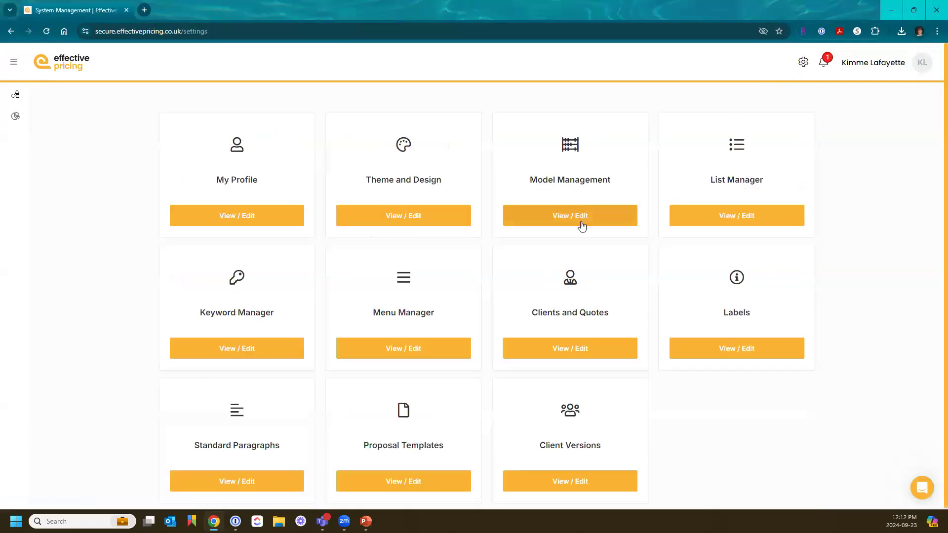
click(580, 213)
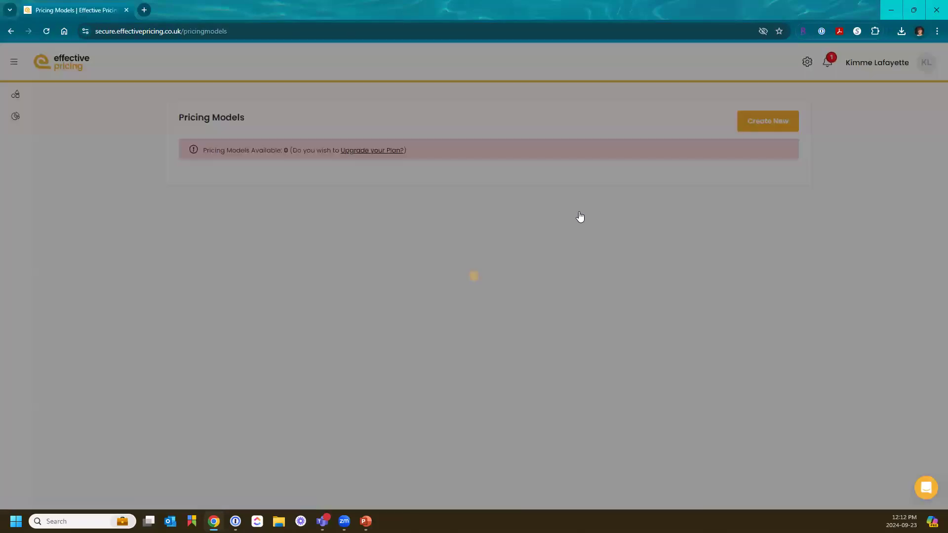
click(658, 190)
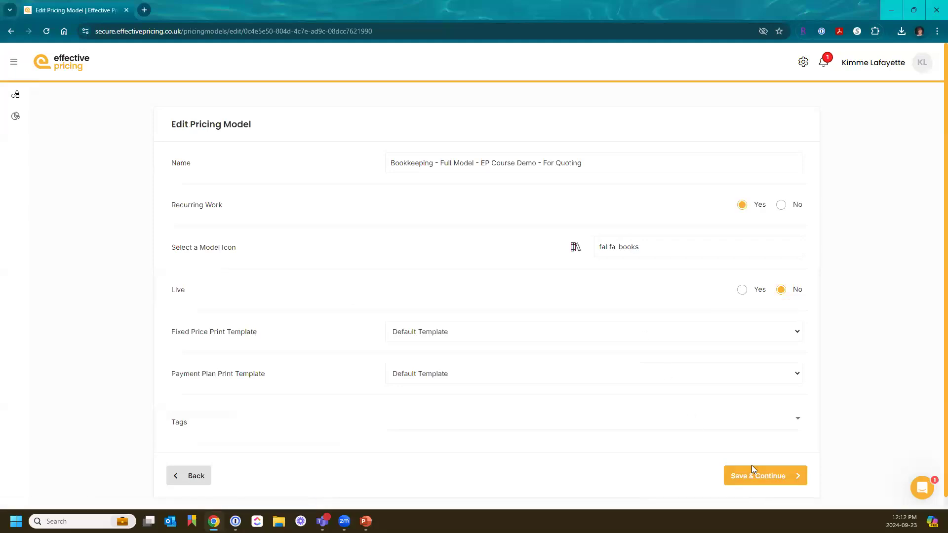
click(757, 476)
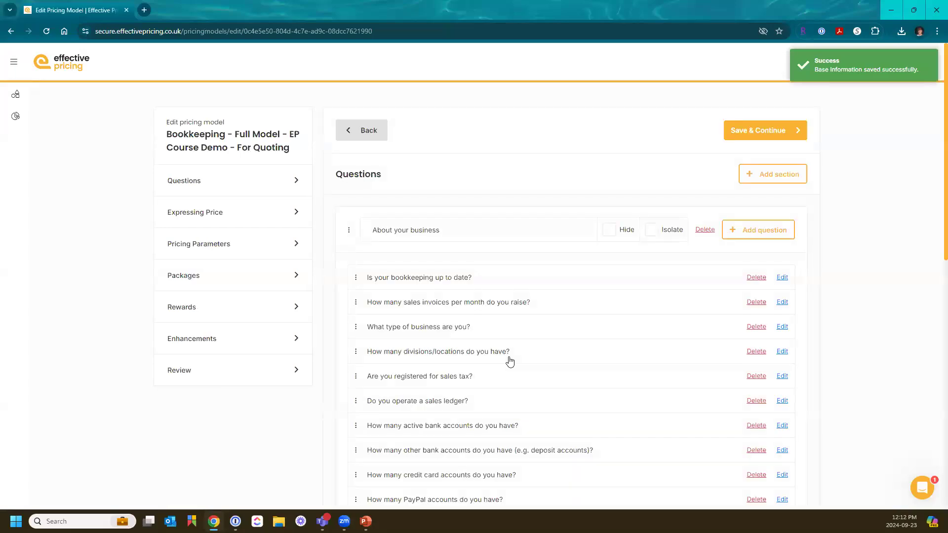
click(236, 340)
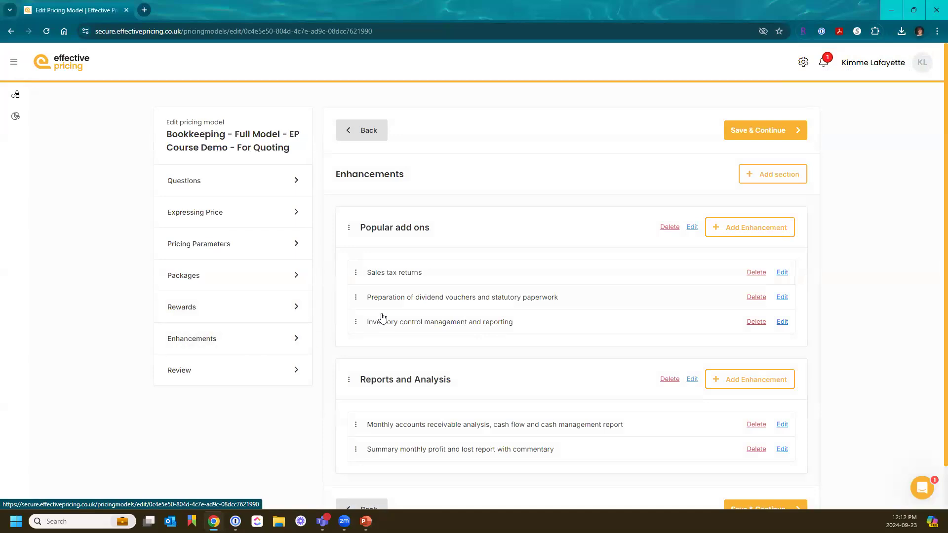
mouse_move(356, 273)
mouse_down()
mouse_move(355, 309)
mouse_move(355, 275)
mouse_up()
mouse_move(349, 228)
mouse_down()
mouse_move(358, 370)
mouse_move(344, 211)
mouse_up()
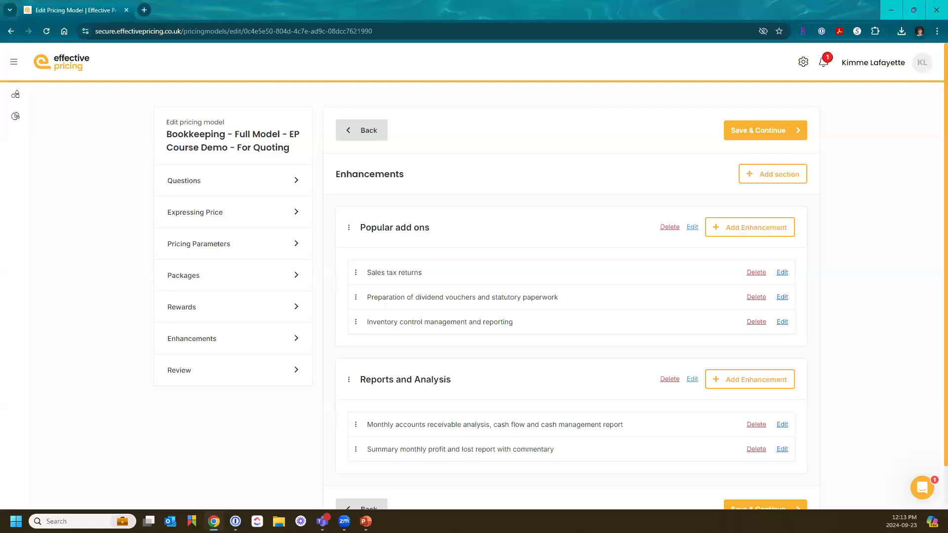
Examine the question type and calculation type options of the Sales tax returns enhancement, and save it unchanged.
click(783, 274)
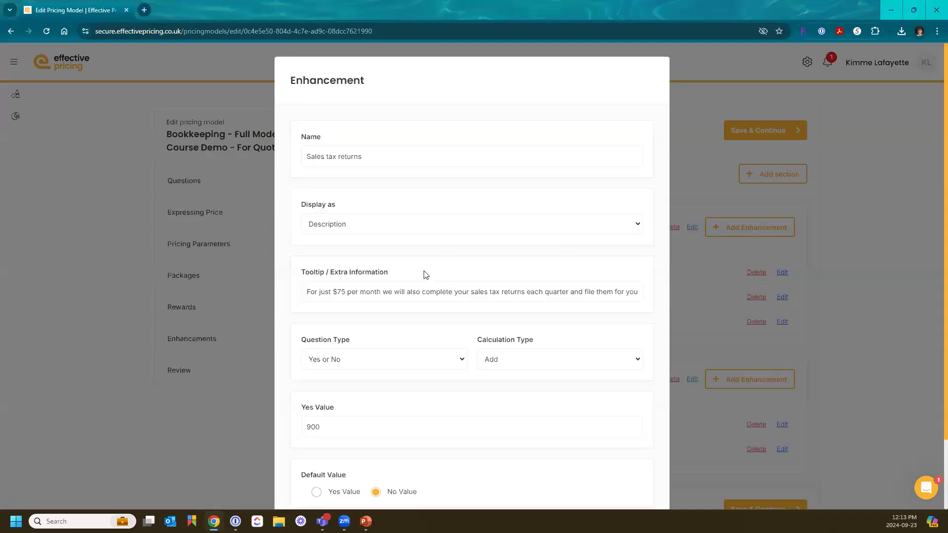
scroll(423, 276, down, 2)
click(416, 281)
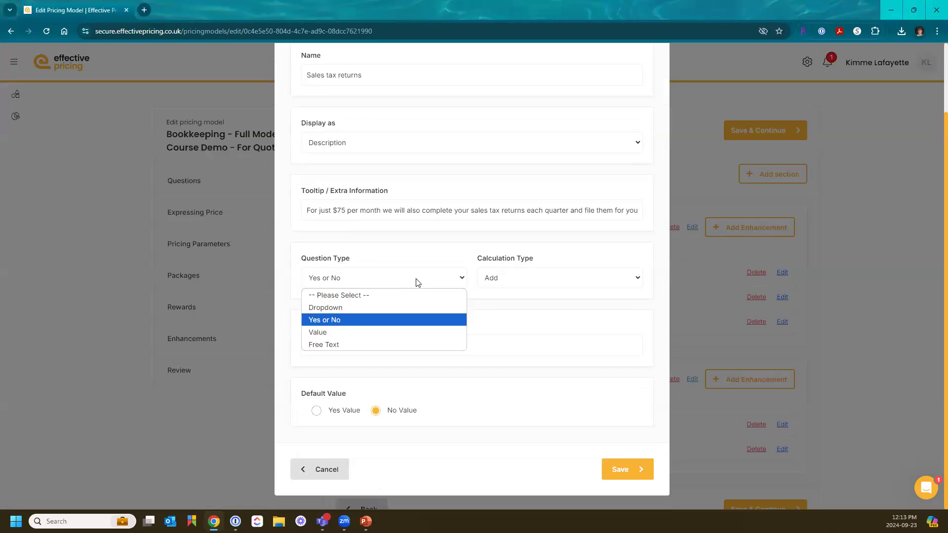
click(418, 282)
click(492, 282)
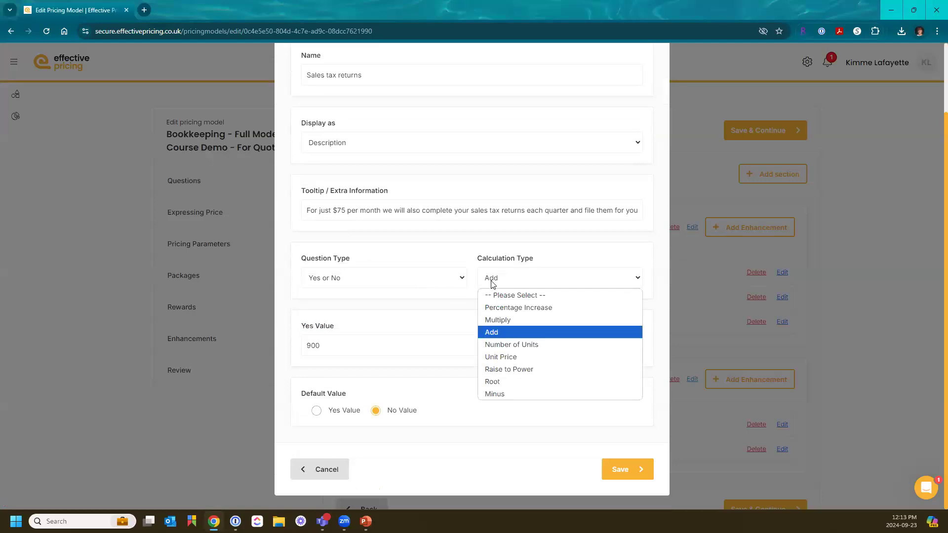
click(492, 282)
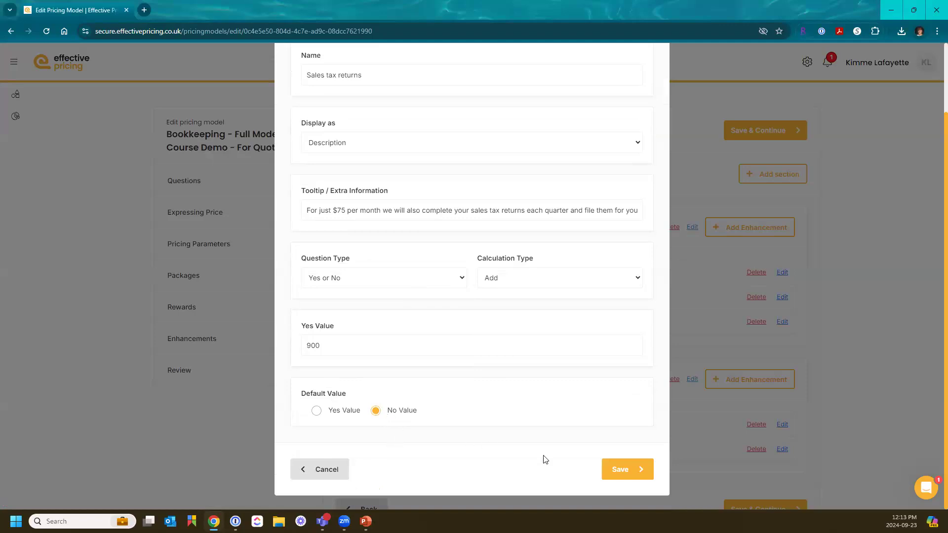
click(629, 469)
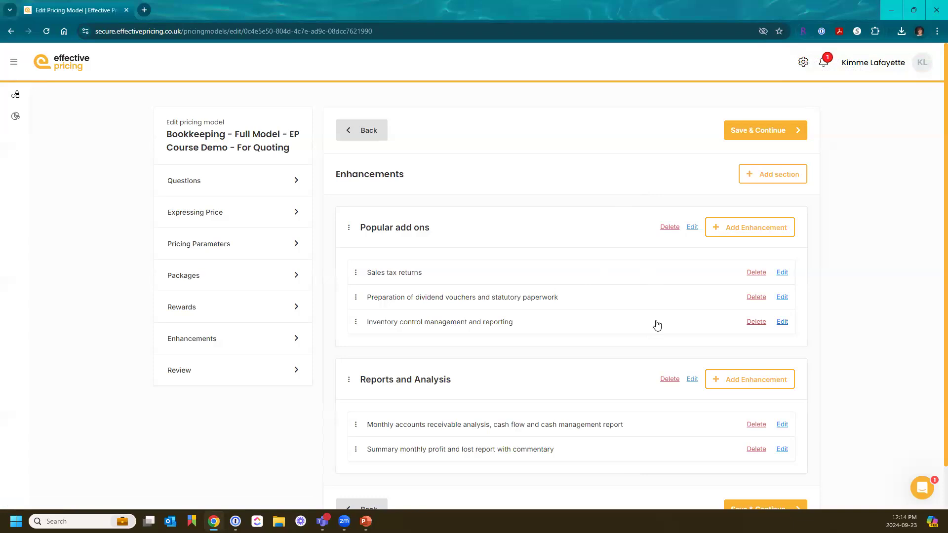
Review the tooltip text and Yes value of the Sales tax returns enhancement once more, and save it unchanged.
click(782, 272)
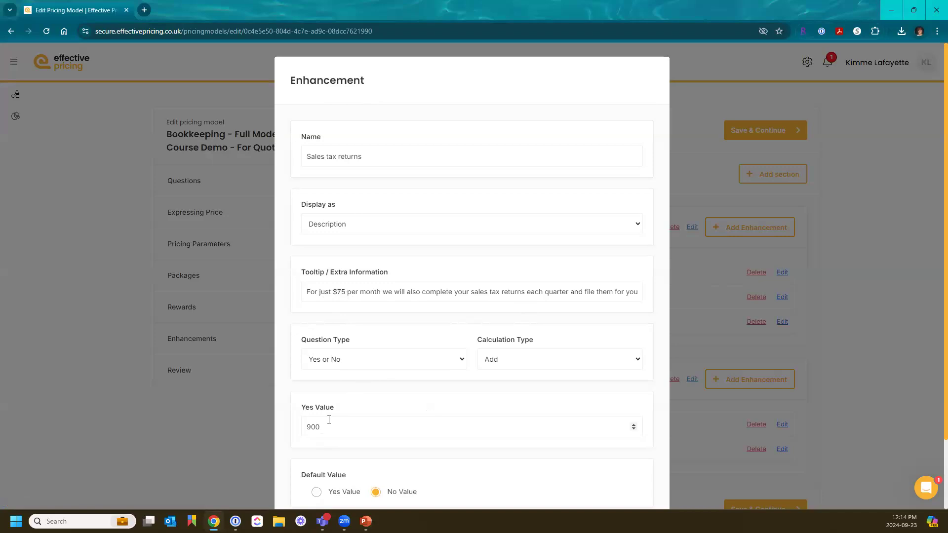
scroll(479, 326, down, 3)
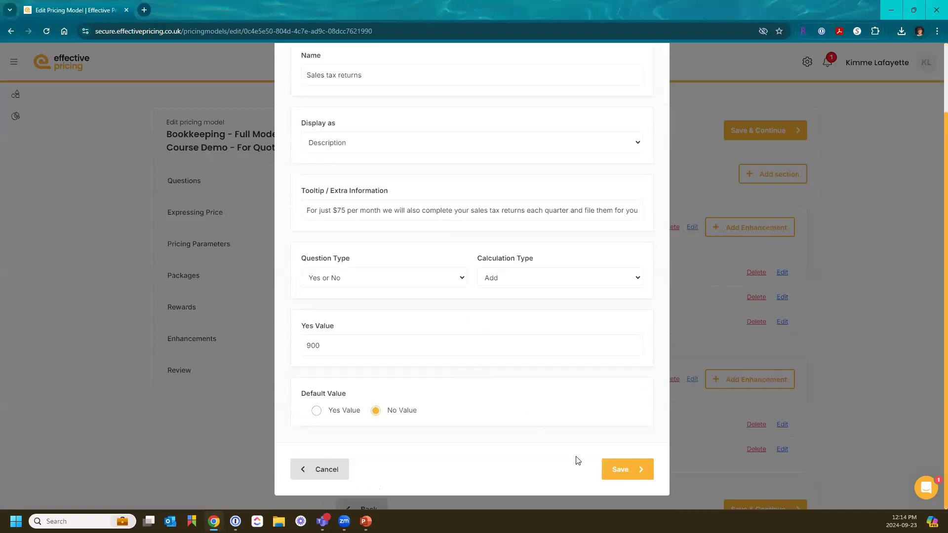
click(622, 466)
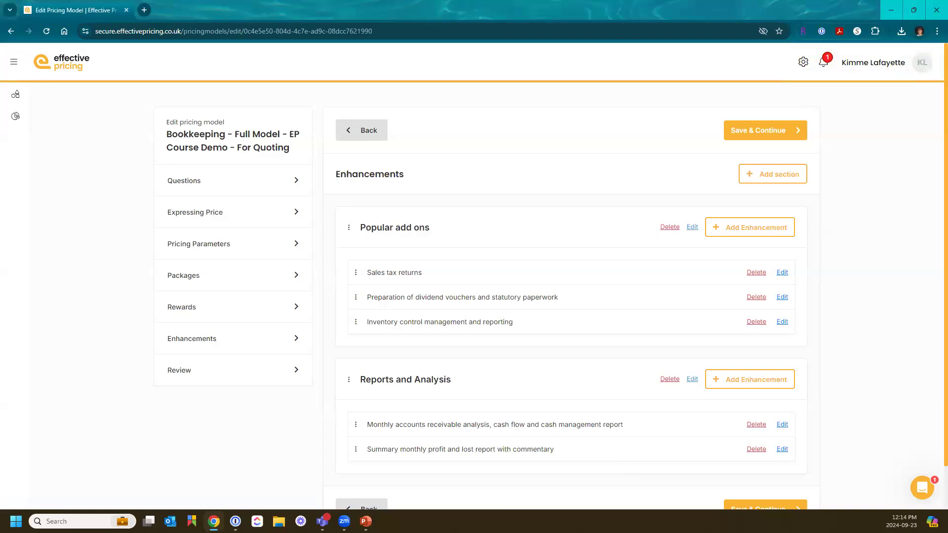
Try limiting the Popular add ons section to the Silver package by excluding Super, Gold, Bronze and Lite from its availability.
click(693, 227)
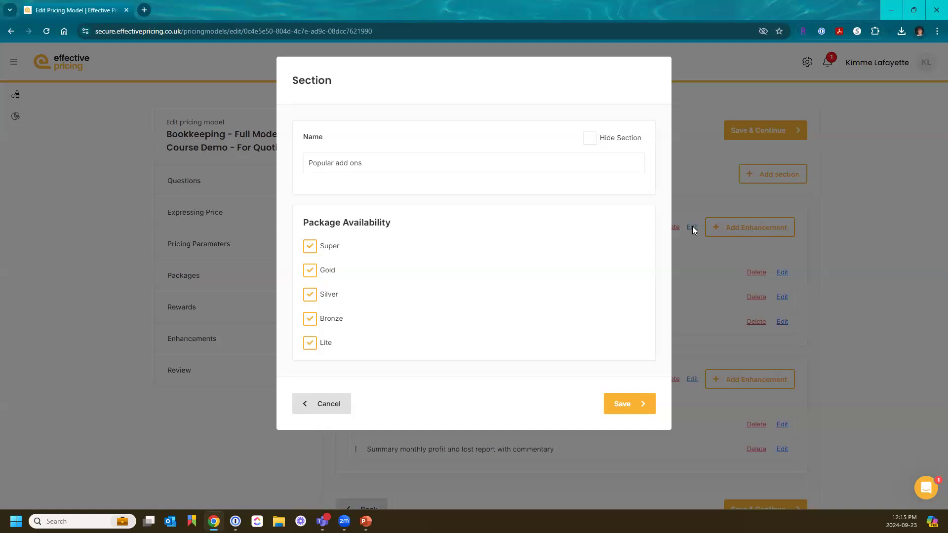
click(311, 247)
click(310, 271)
click(310, 295)
click(310, 344)
click(311, 297)
click(311, 278)
click(311, 278)
click(310, 295)
click(312, 318)
click(313, 301)
Make the Popular add ons section available again for the Super, Gold, Bronze and Lite packages, and save the section.
click(310, 246)
click(310, 270)
click(310, 319)
click(311, 343)
click(628, 409)
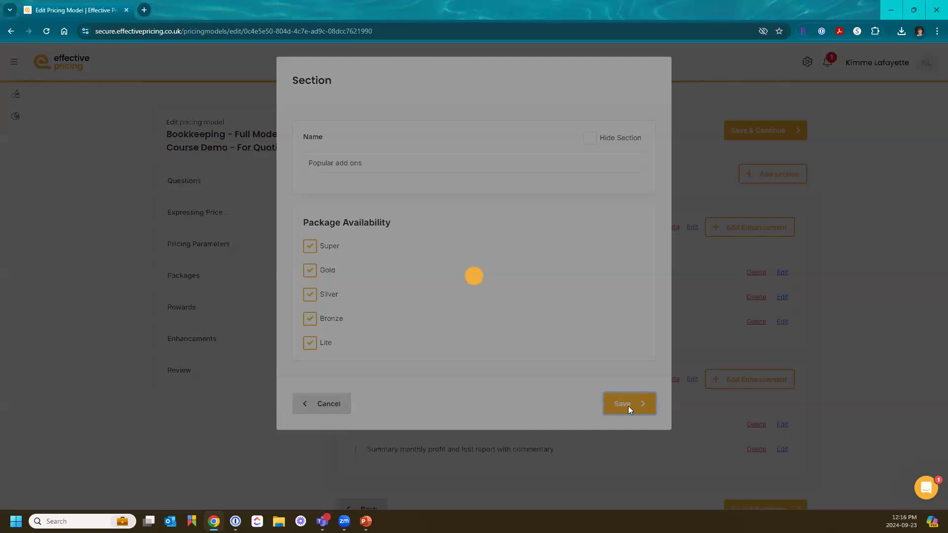
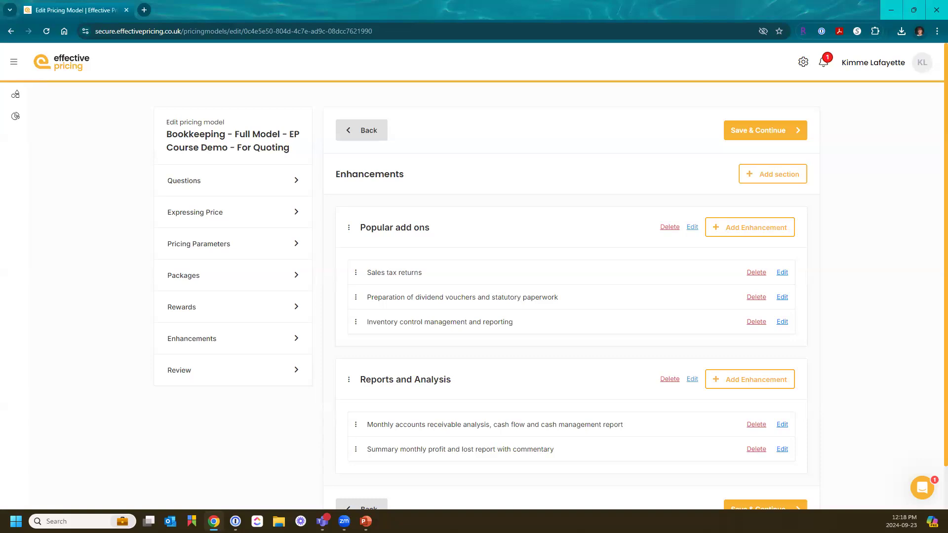
Open the draft bookkeeping quote of client 2024-09-23 for editing, save its client details unchanged, and go to its Enhancements page.
scroll(512, 164, down, 1)
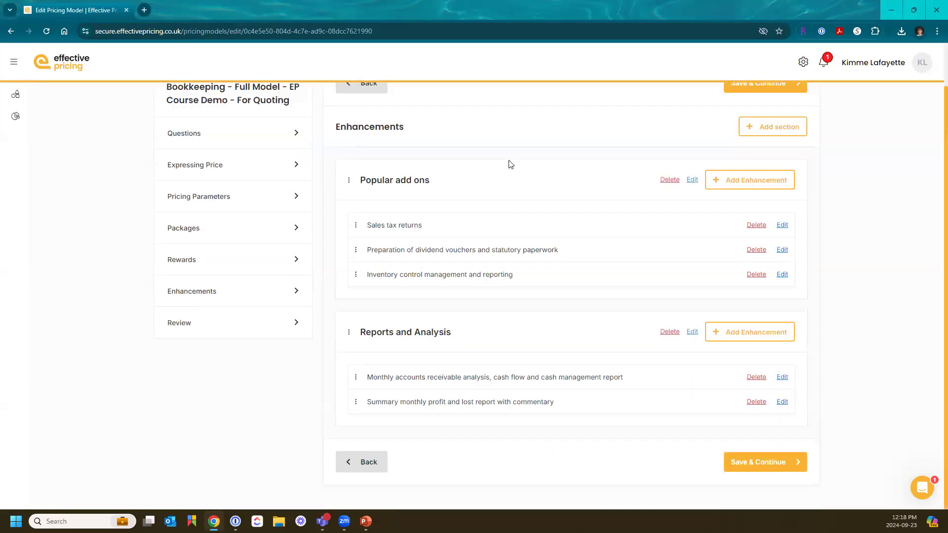
scroll(511, 165, up, 1)
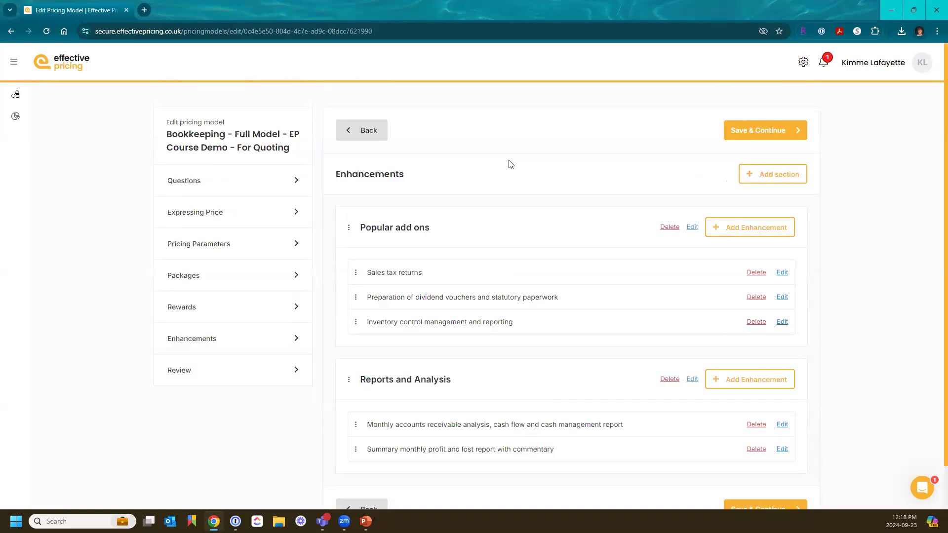
click(804, 63)
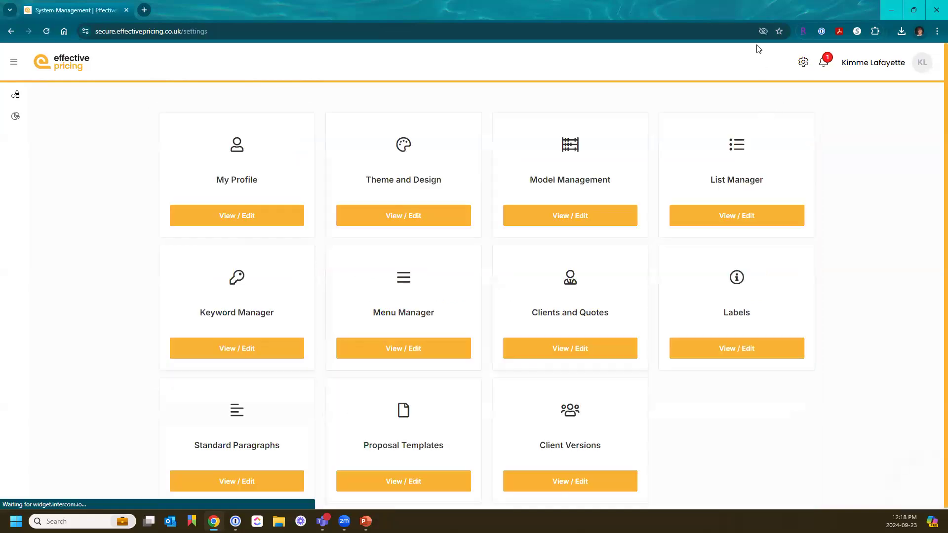
click(593, 348)
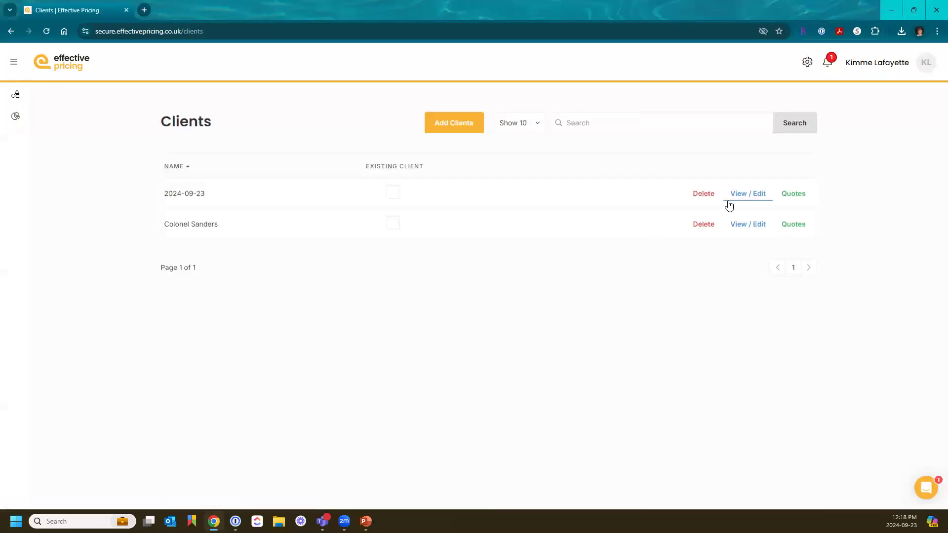
click(790, 194)
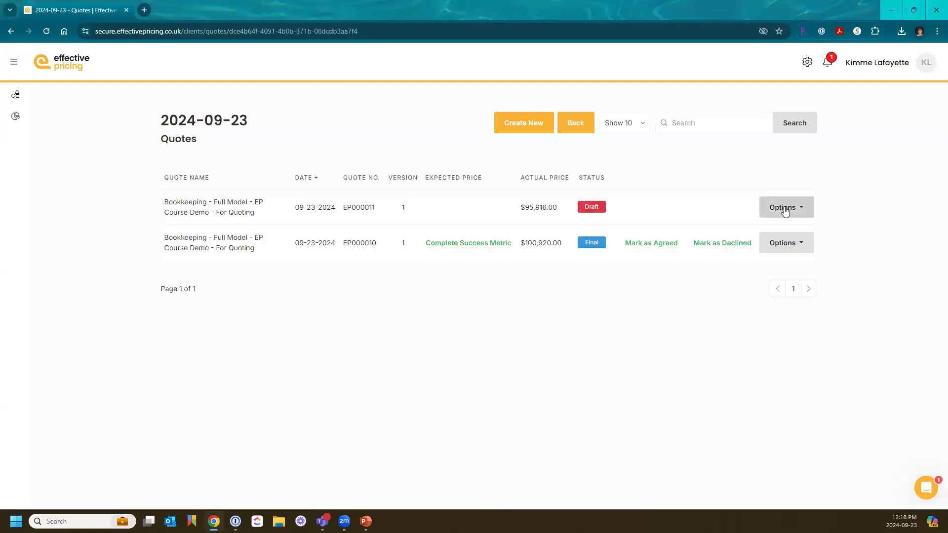
click(785, 209)
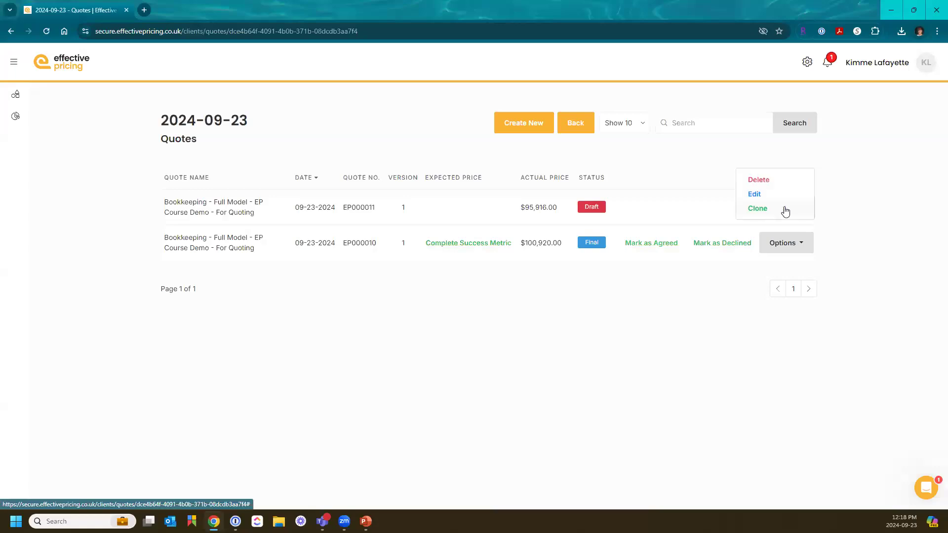
click(768, 198)
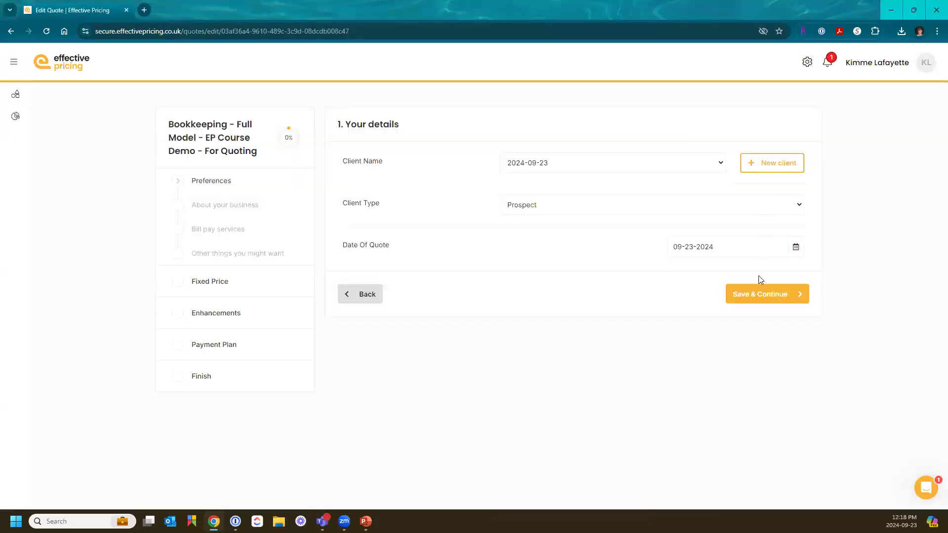
click(756, 293)
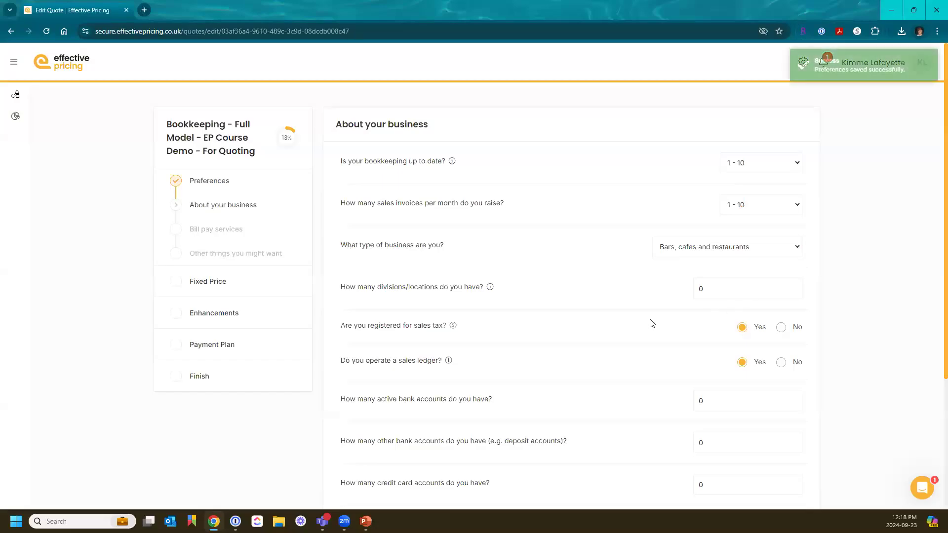
click(225, 314)
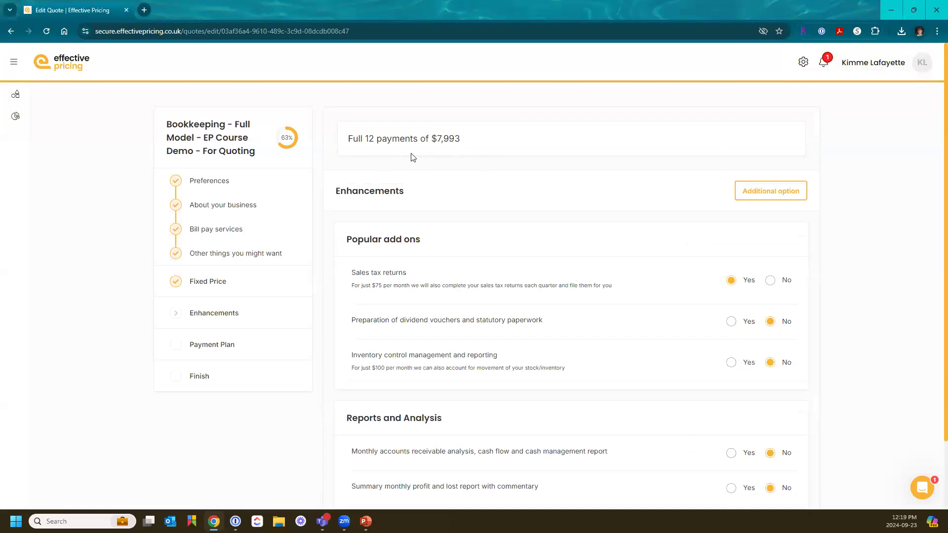
Try adding inventory control management and dividend voucher preparation, set both back to No, and save the quote's enhancements.
scroll(430, 190, down, 1)
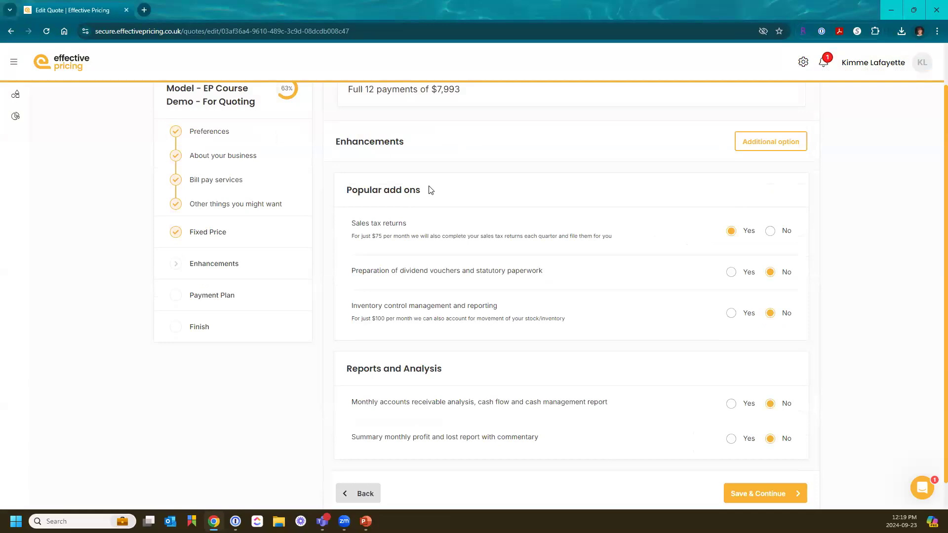
scroll(429, 190, down, 1)
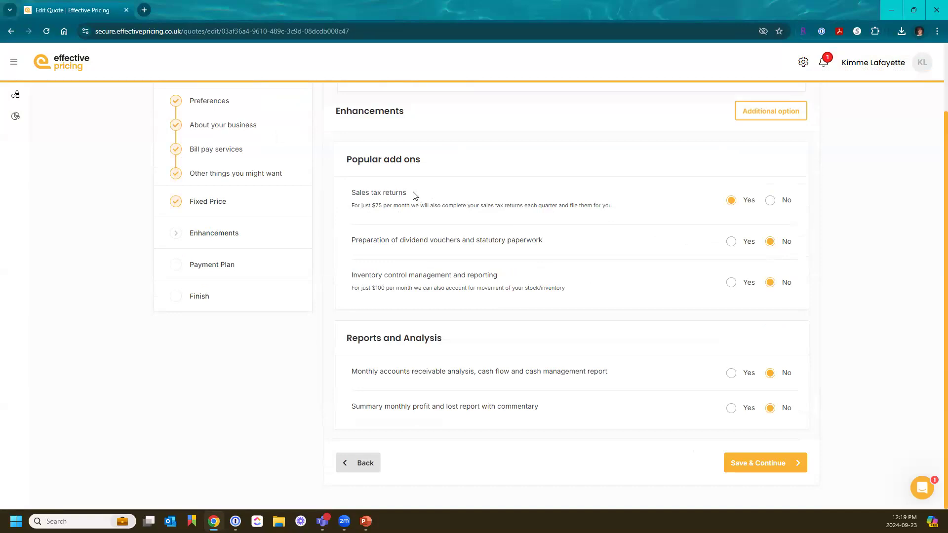
scroll(488, 245, up, 2)
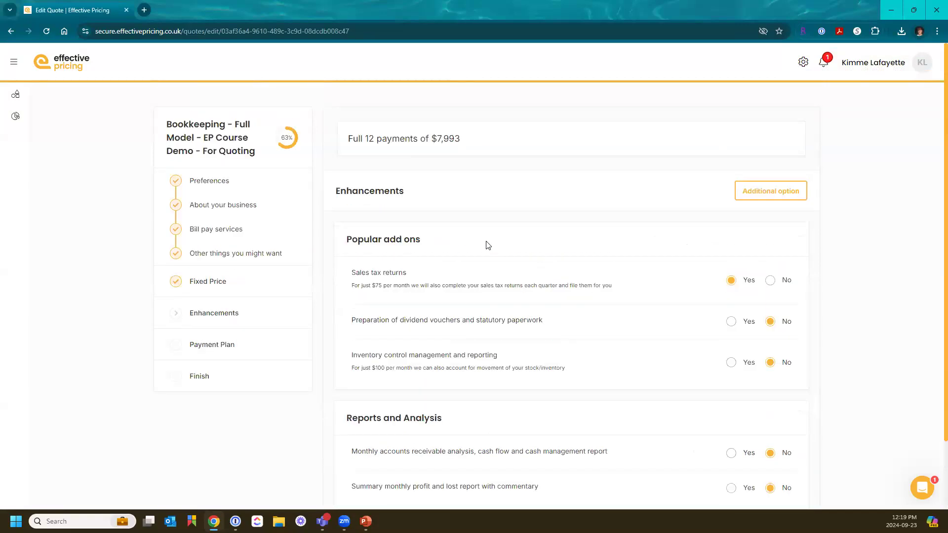
click(732, 363)
click(731, 322)
click(770, 364)
scroll(458, 239, down, 2)
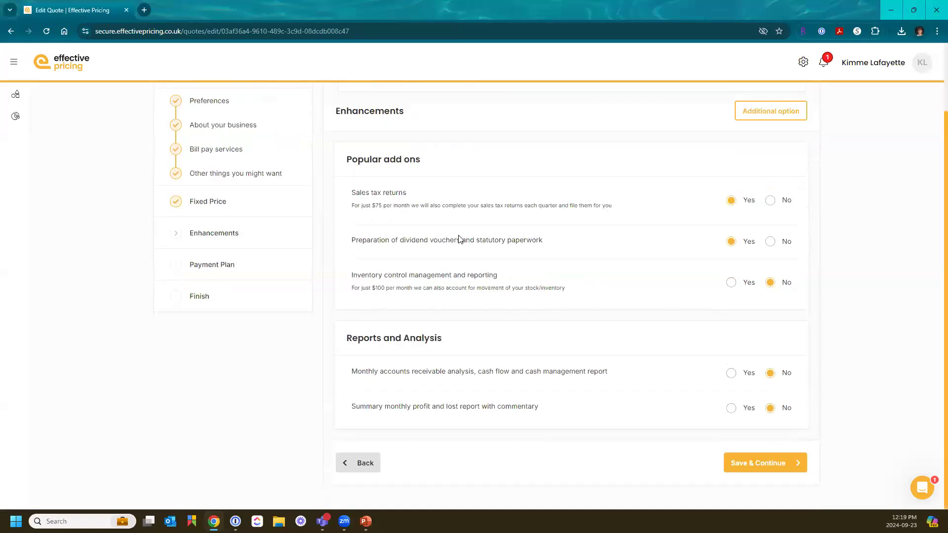
click(771, 242)
click(751, 462)
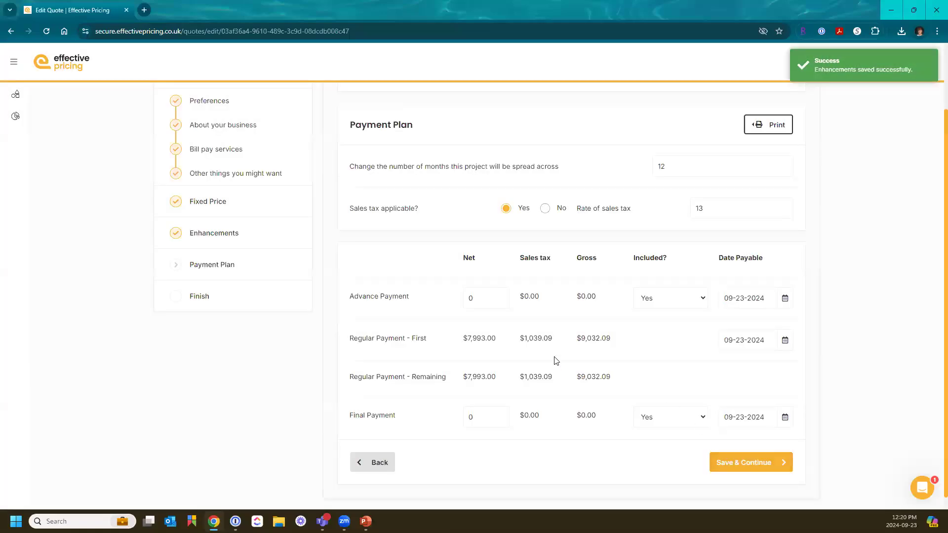
Return to the quote's Fixed Price page and examine the tooltips for Maximise your tax deductions and the Premium package.
scroll(546, 355, up, 2)
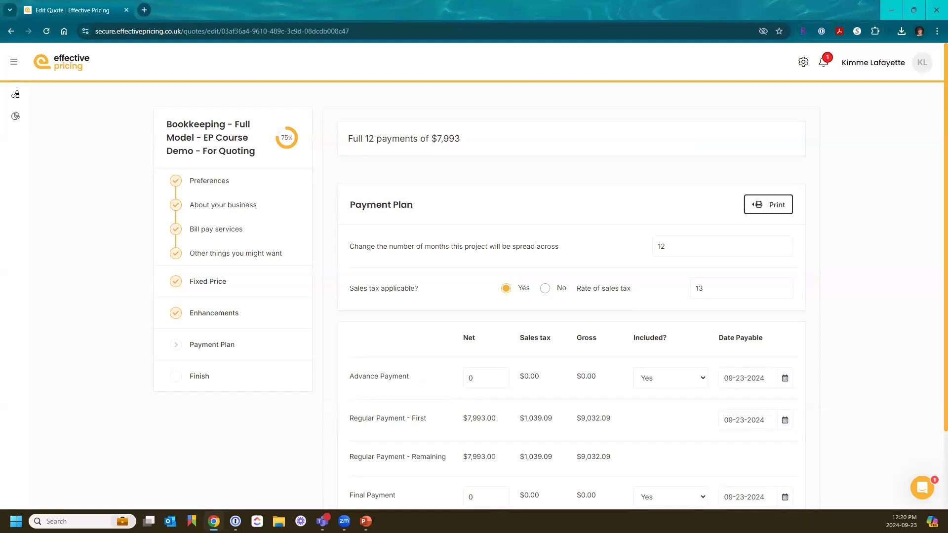
click(211, 281)
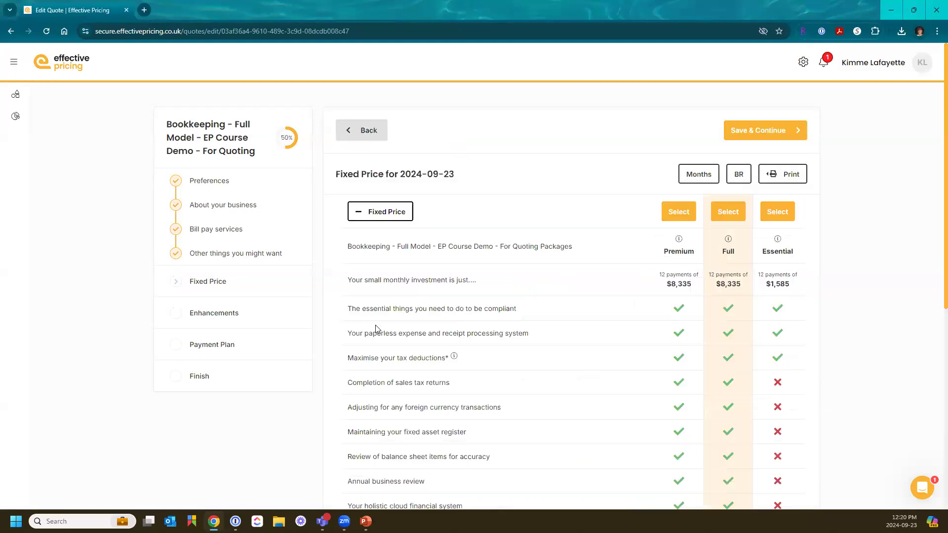
mouse_move(454, 359)
mouse_move(679, 242)
mouse_move(453, 357)
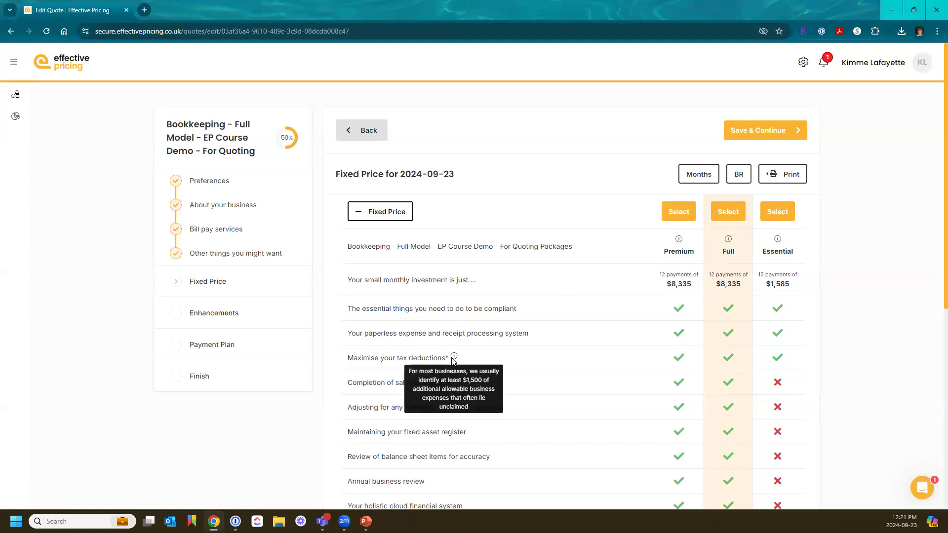
mouse_move(673, 243)
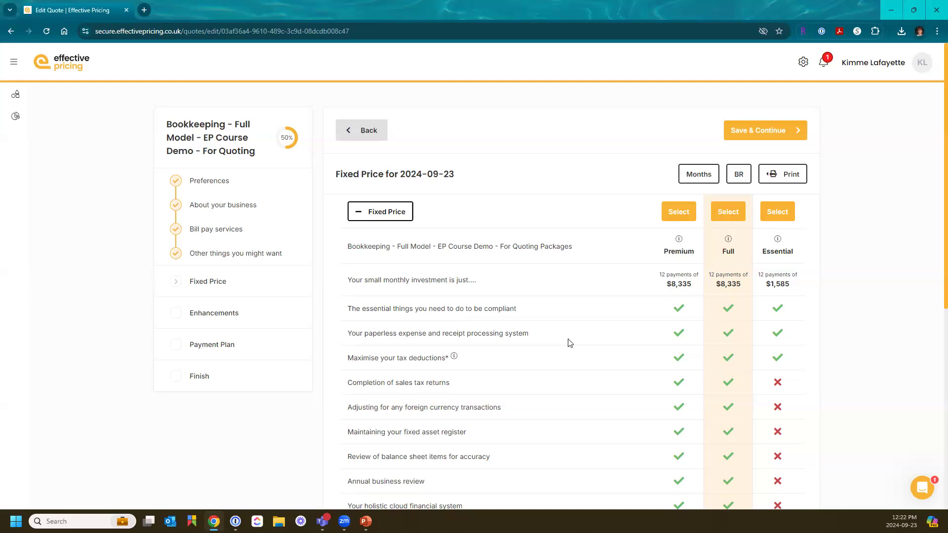
Create a pricing model from the Cloud Set Up template, save its base information unchanged, and open its pricing parameters.
click(803, 64)
click(570, 226)
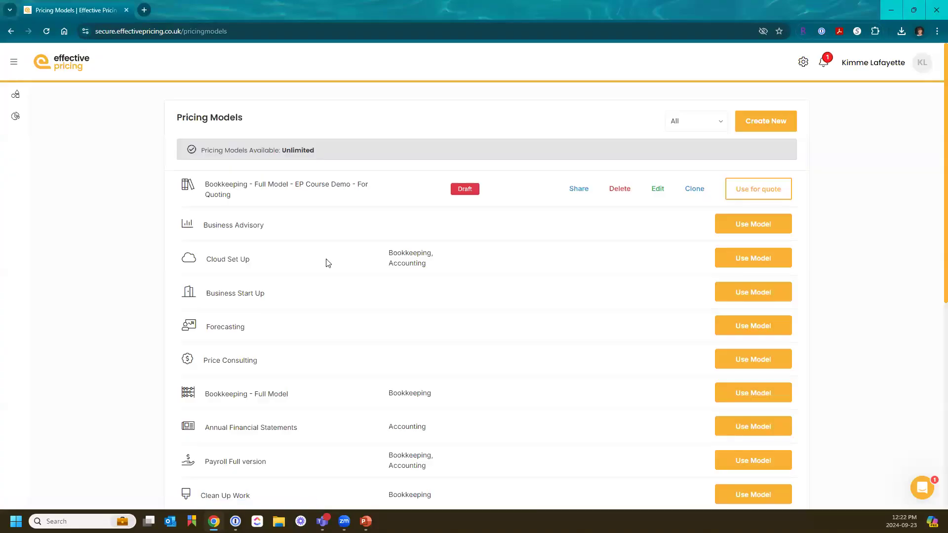
click(755, 257)
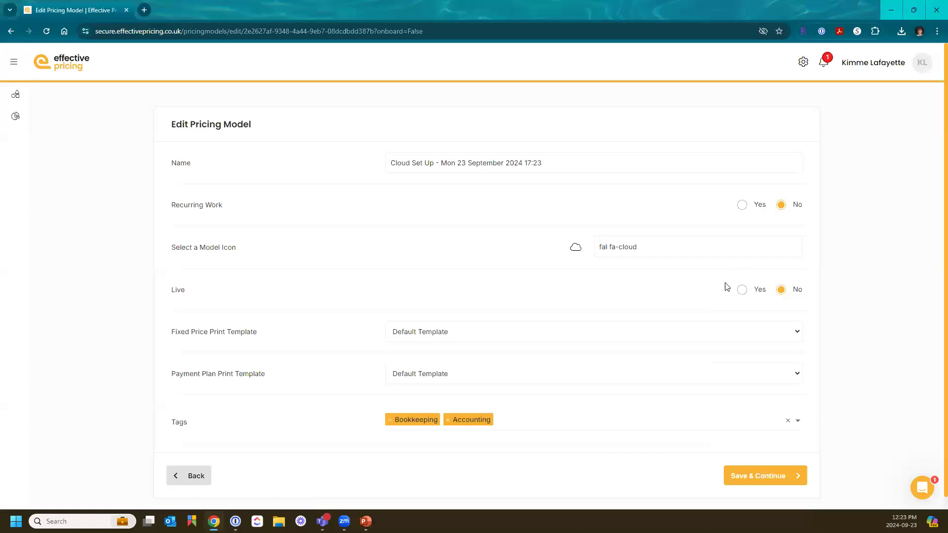
click(765, 471)
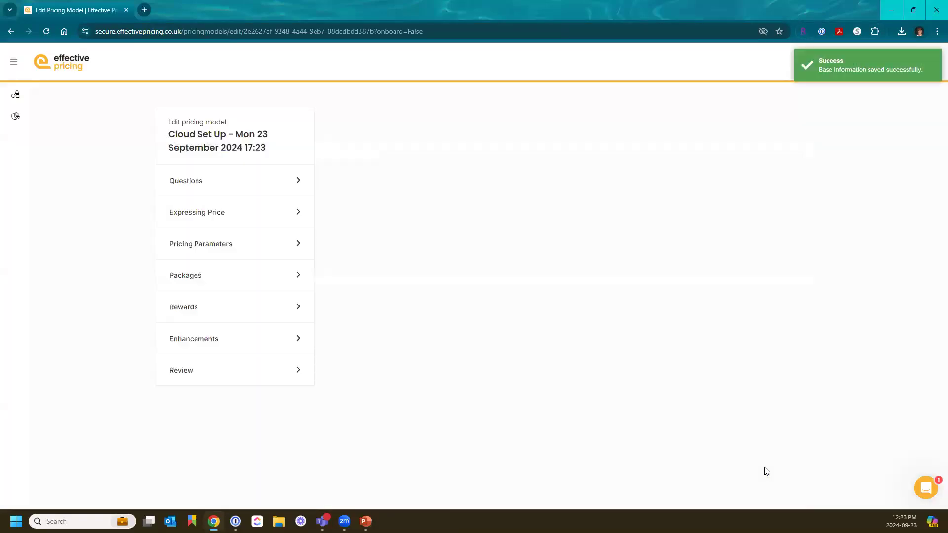
click(220, 247)
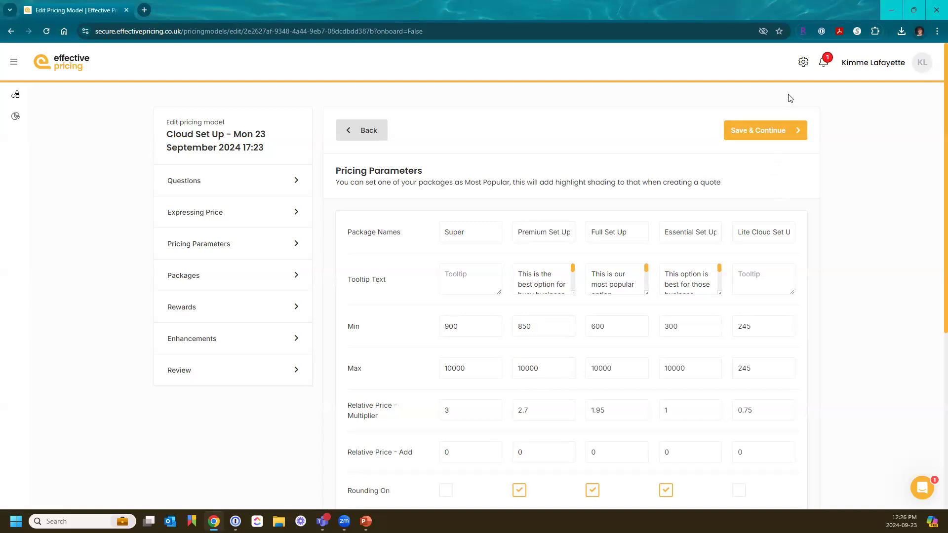
Reopen the draft bookkeeping quote of client 2024-09-23, check its payment plan, and go to the Fixed Price page.
click(804, 61)
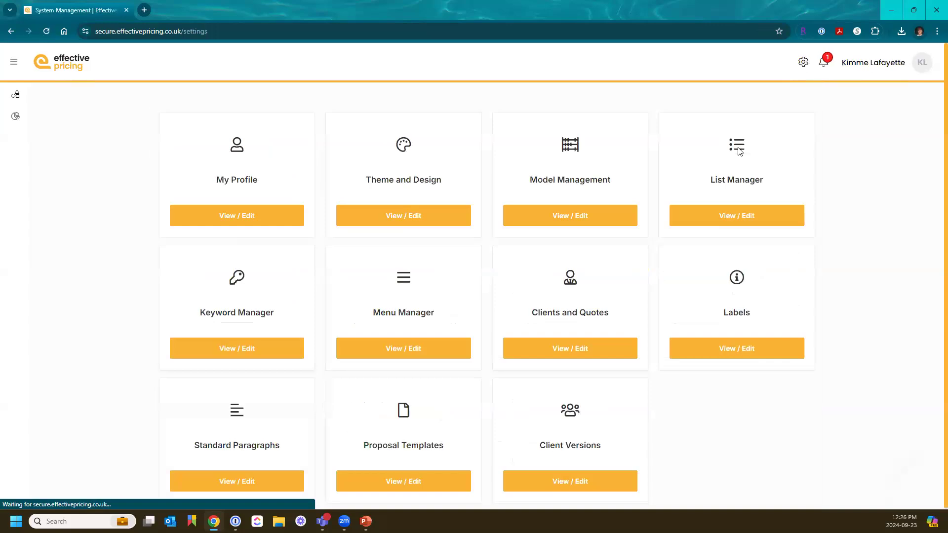
click(584, 359)
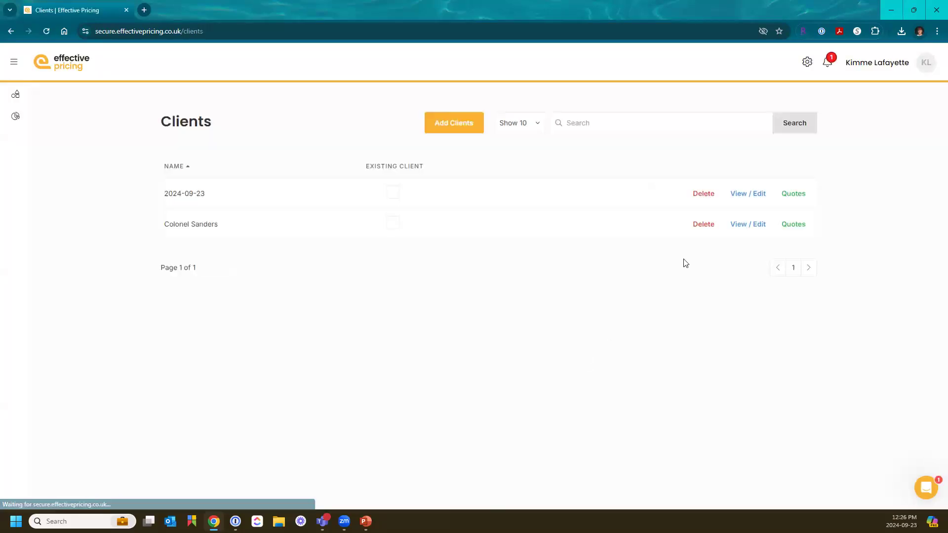
click(798, 198)
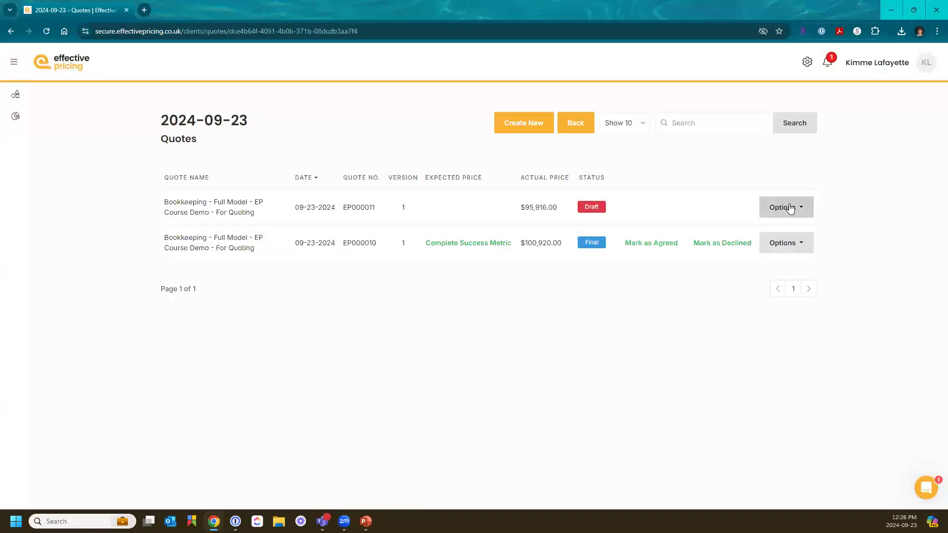
click(789, 206)
click(769, 196)
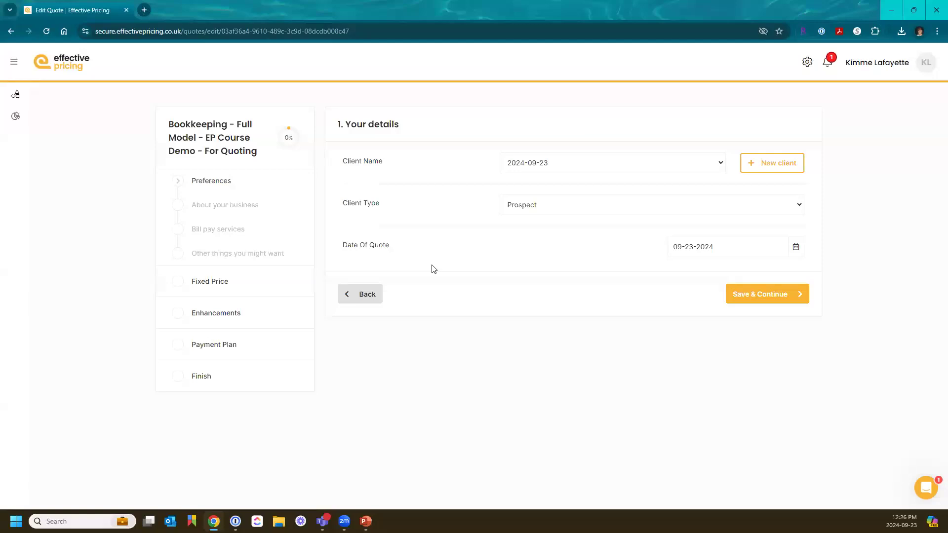
click(231, 347)
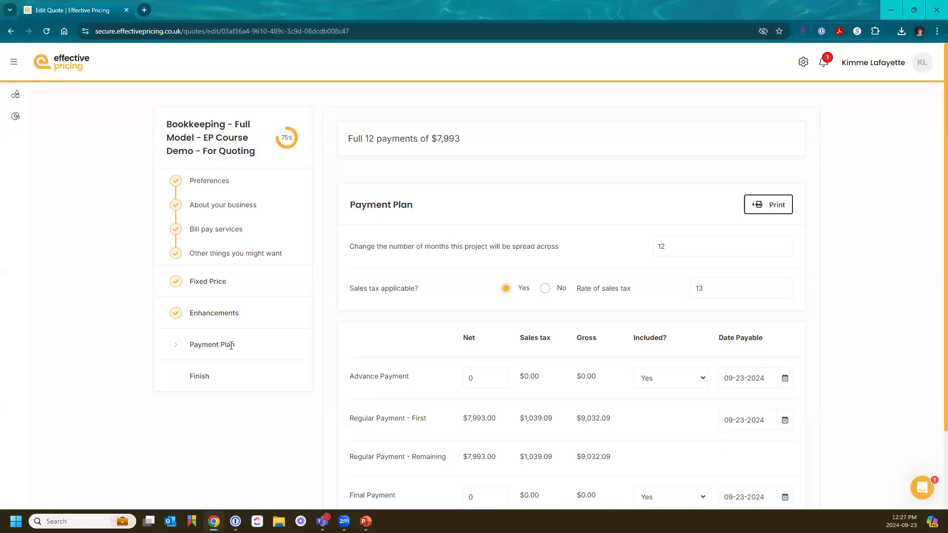
click(198, 282)
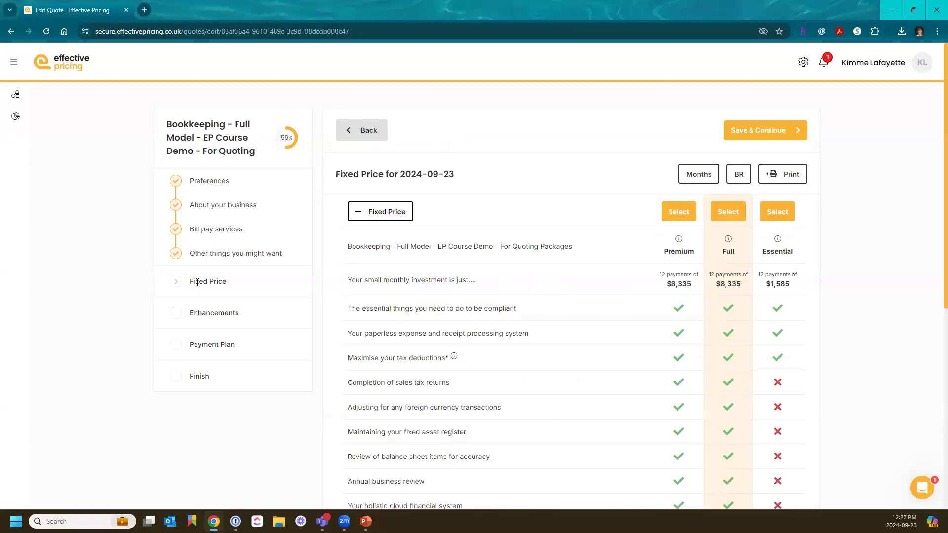
Preview the quote's fixed prices with the Default print template, cancel printing, and return to the quote.
click(793, 175)
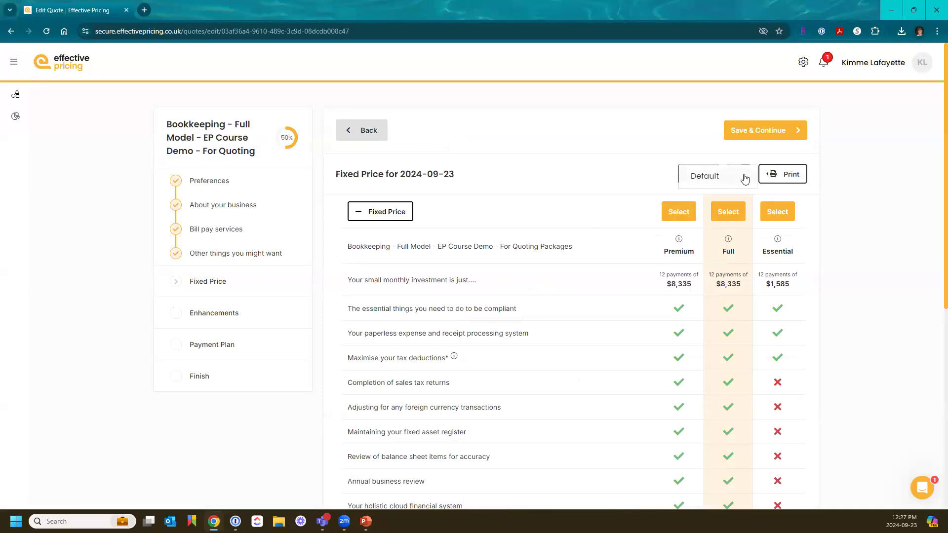
click(720, 180)
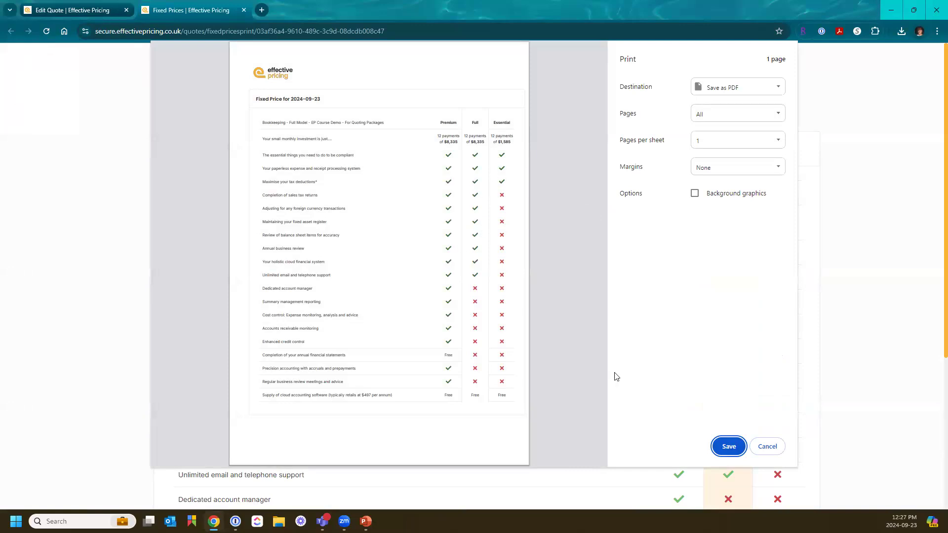
click(772, 449)
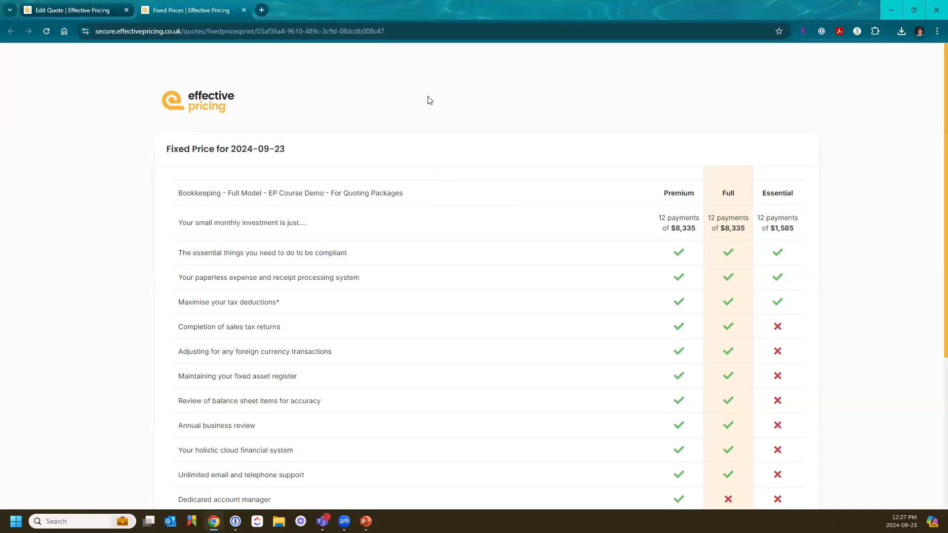
click(412, 31)
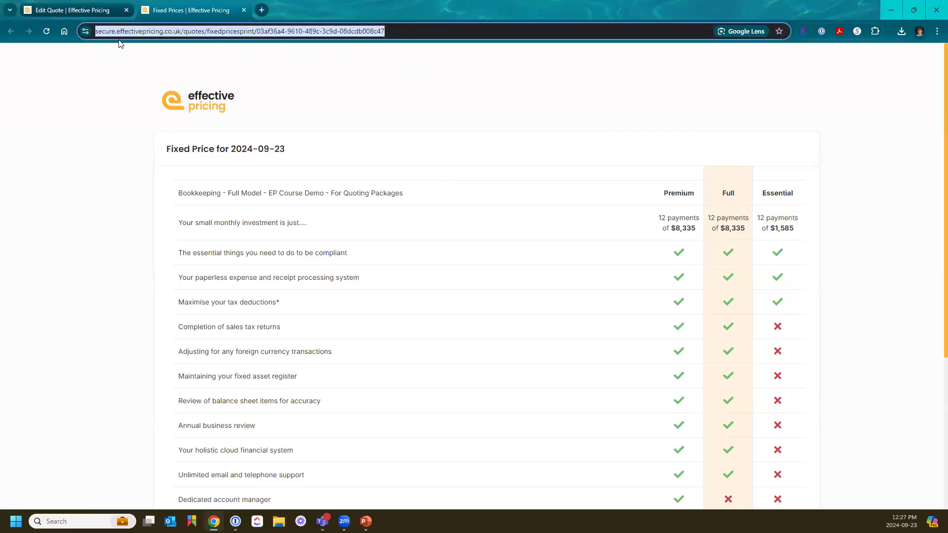
click(244, 10)
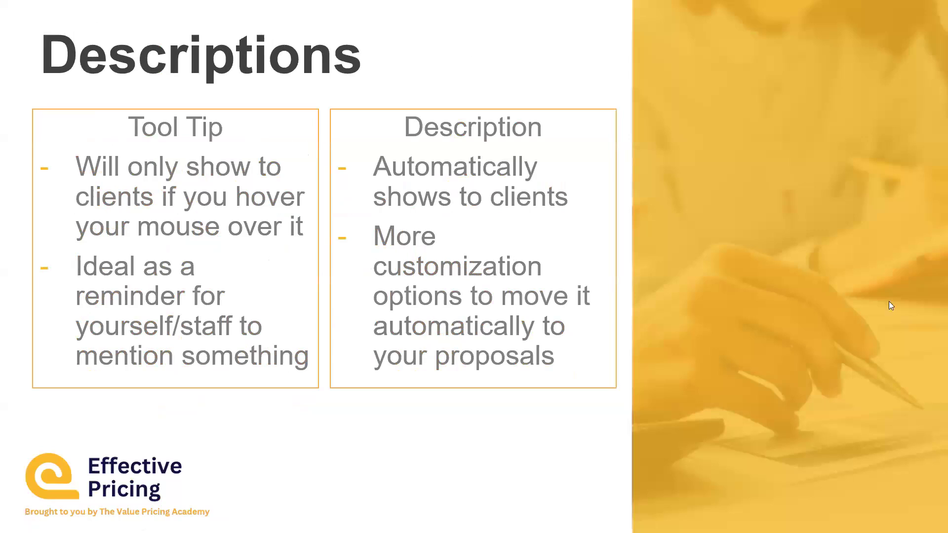
key(alt+Tab)
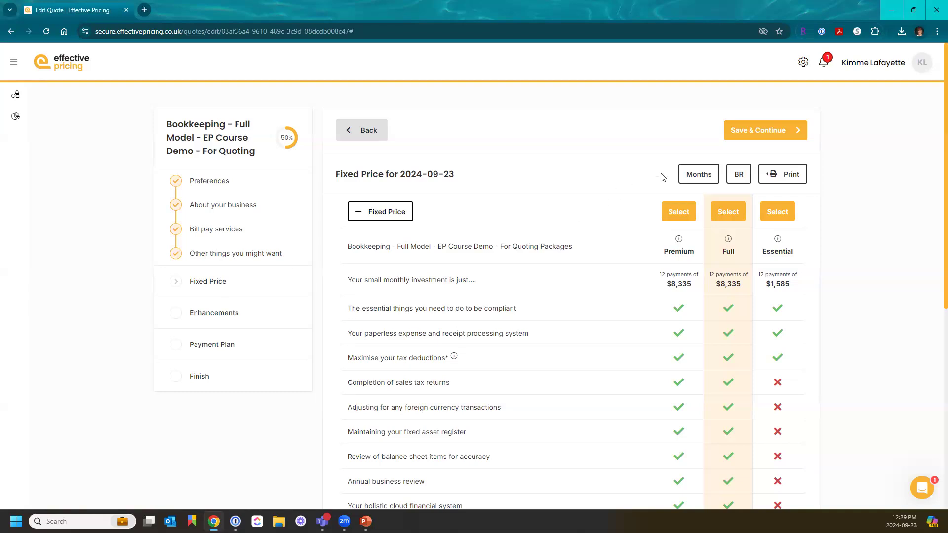
Check the quote's behavioural rewards and open the Rewards section of the Bookkeeping - Full Model - EP Course Demo pricing model, keeping its base information.
click(735, 174)
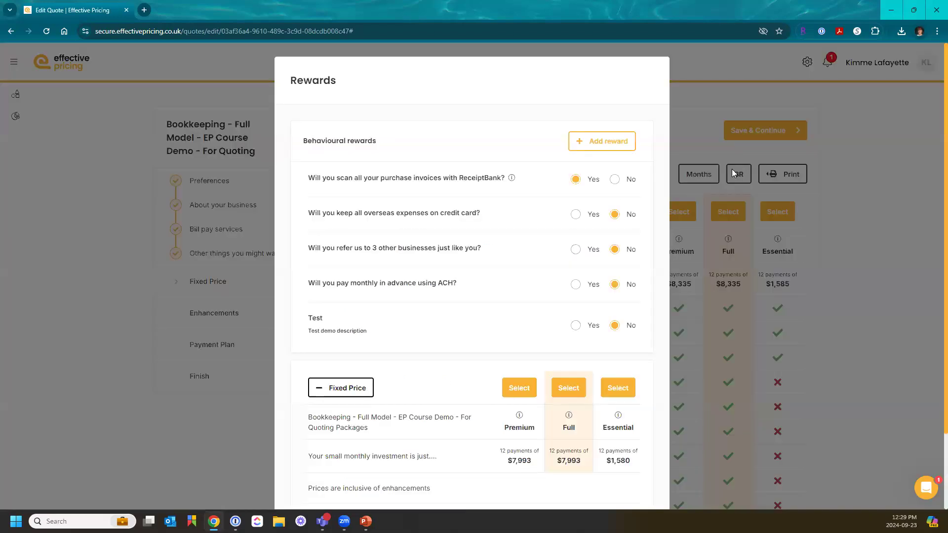
click(905, 129)
click(803, 62)
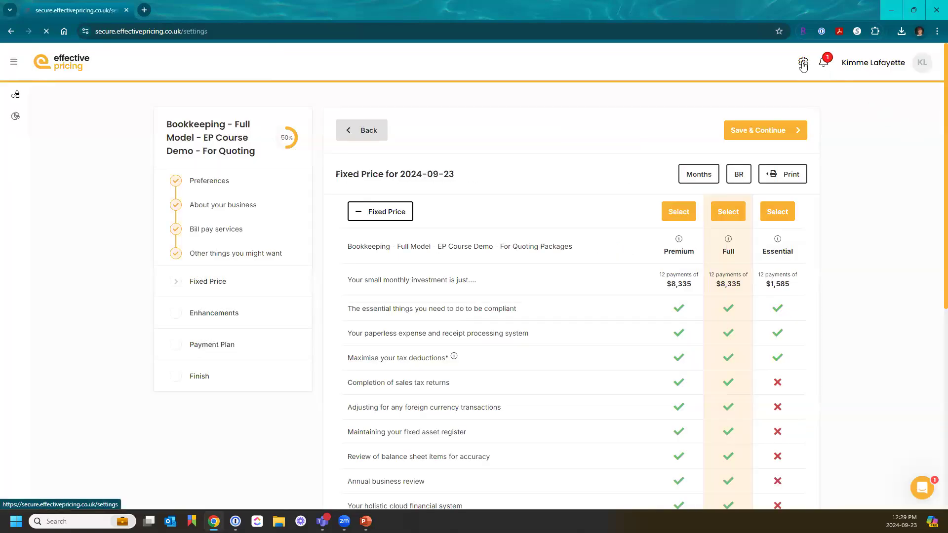
click(598, 212)
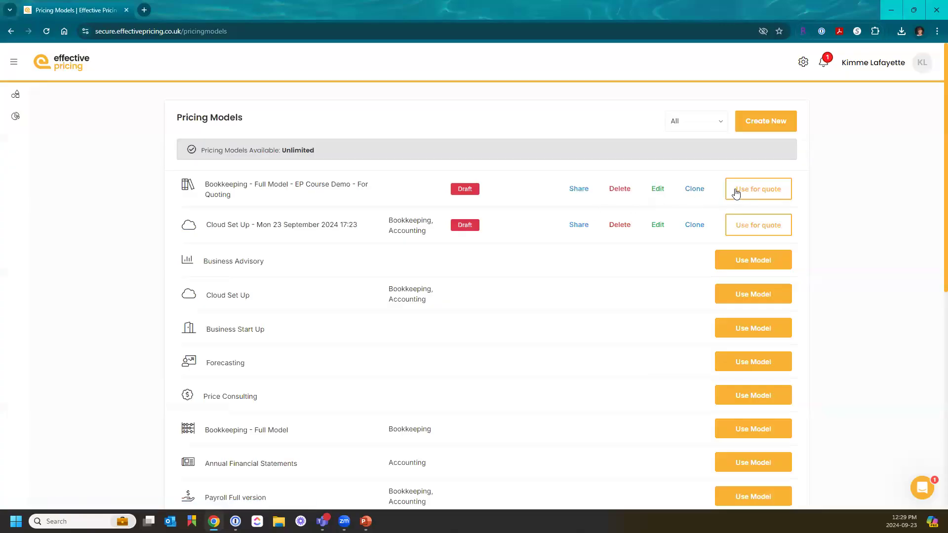
click(661, 194)
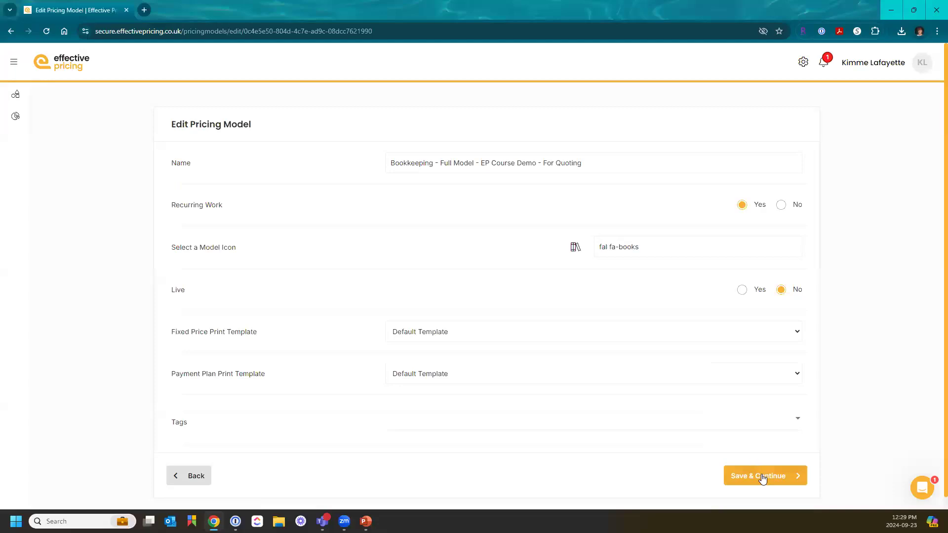
click(761, 474)
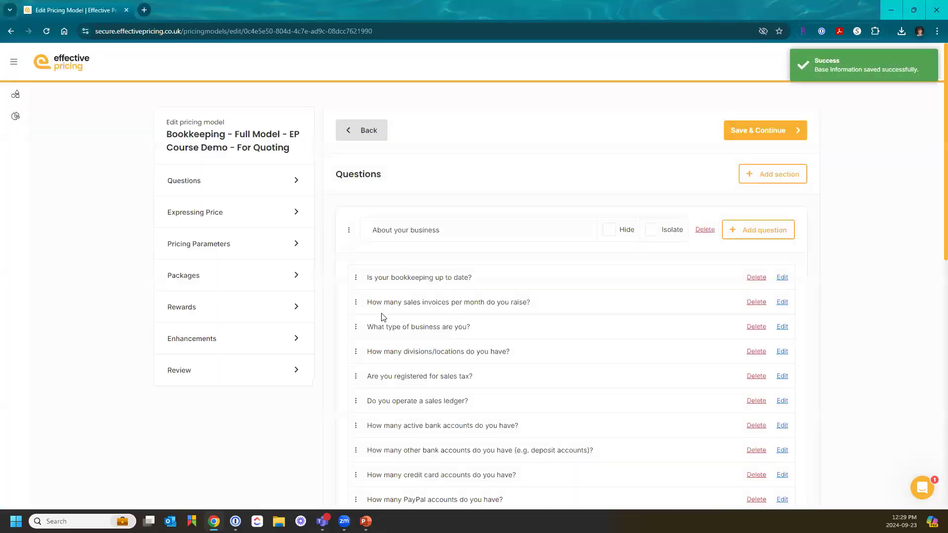
click(262, 319)
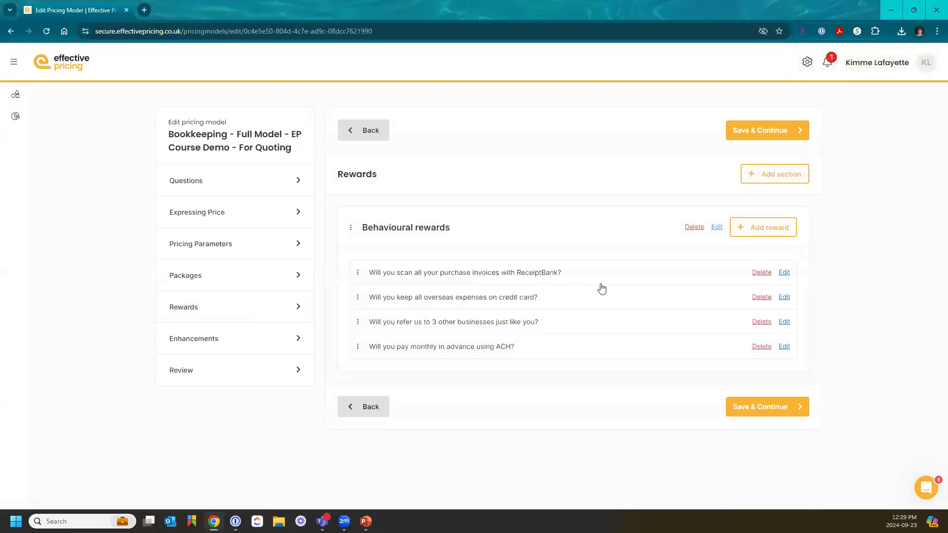
Review the ReceiptBank scanning reward, saving it unchanged, and examine the settings of the Sales tax returns enhancement.
click(788, 275)
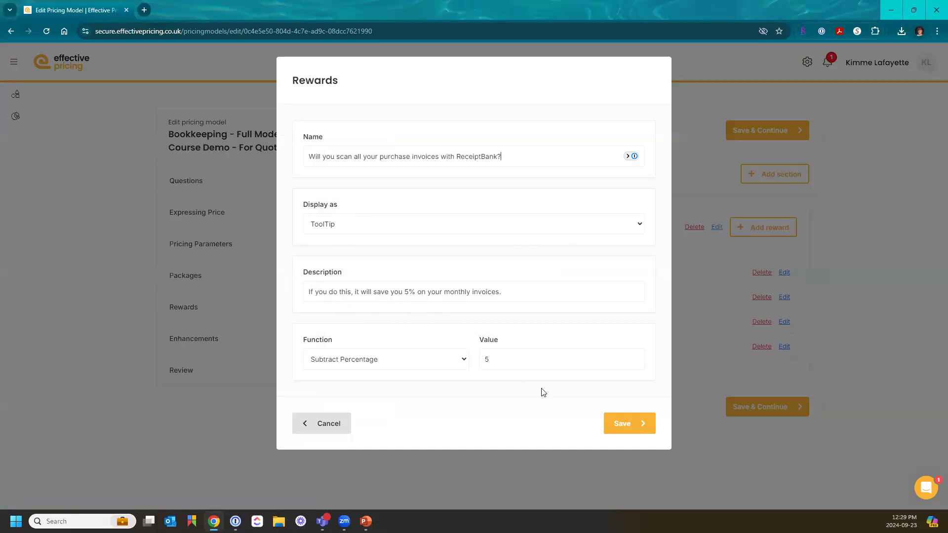
click(625, 419)
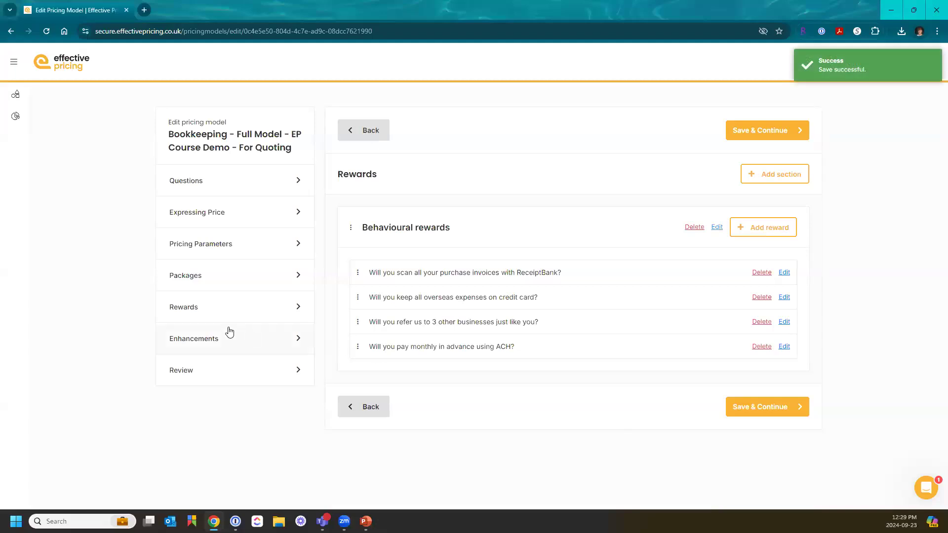
click(211, 339)
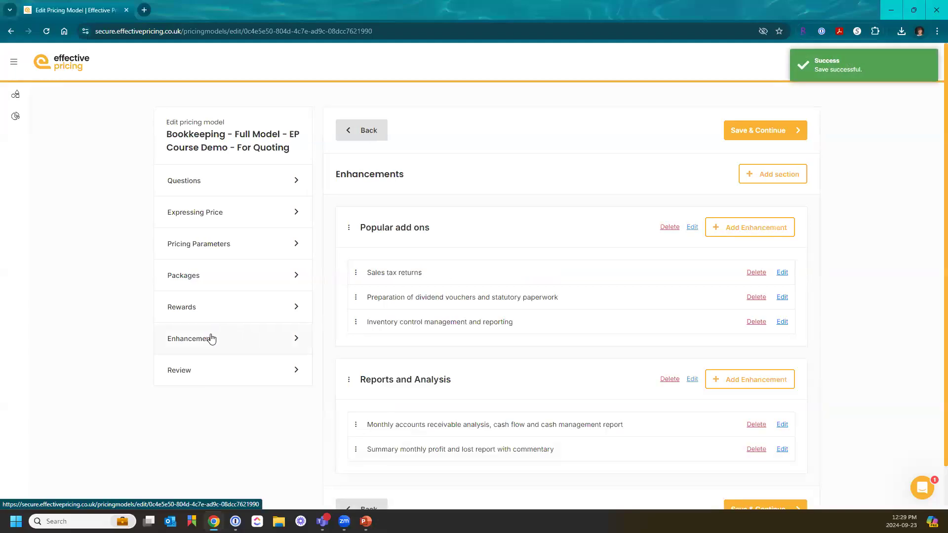
click(782, 272)
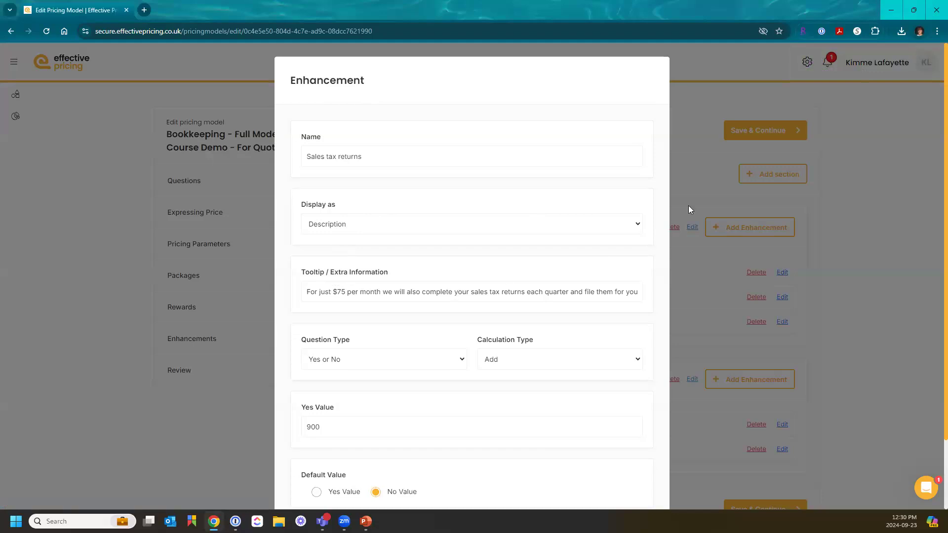
click(851, 262)
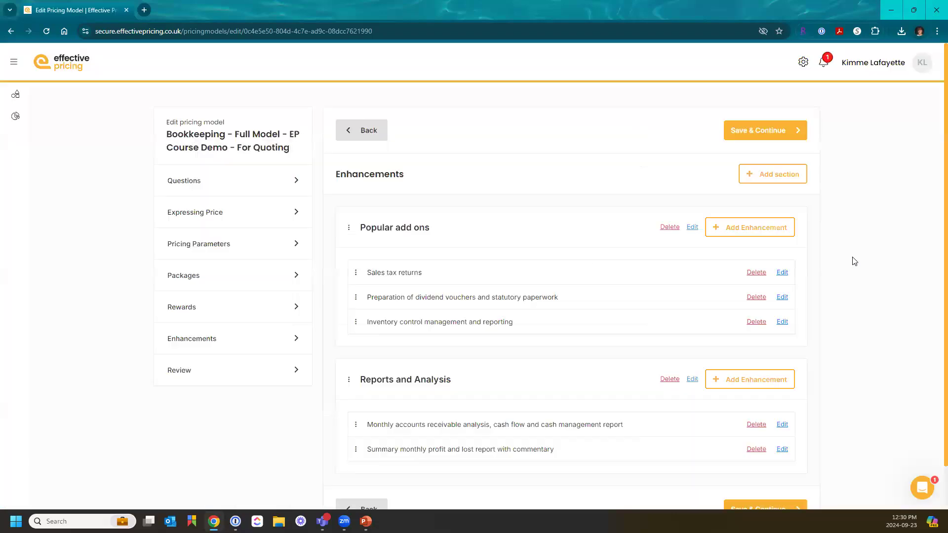
Reopen the ReceiptBank scanning reward in the model and check its Display as options, cancelling without changes.
click(224, 306)
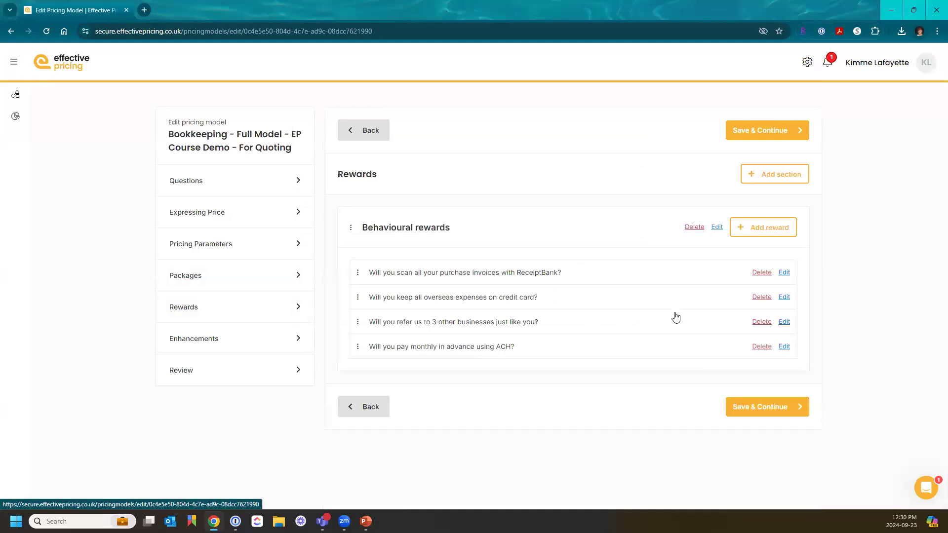
click(785, 273)
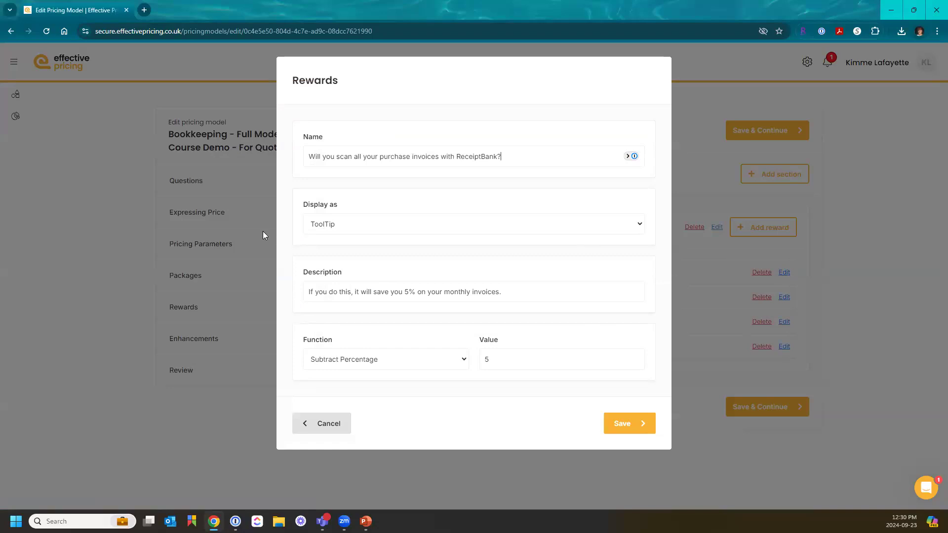
click(640, 225)
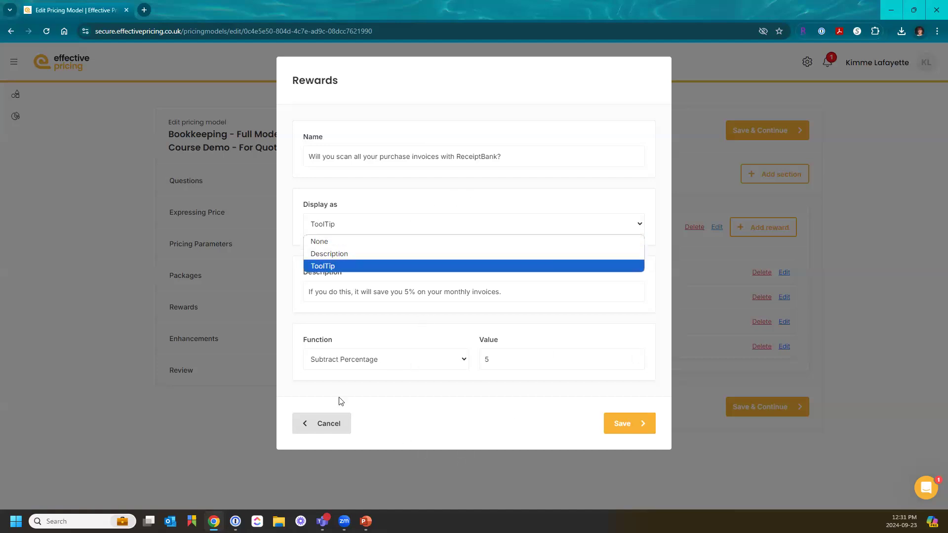
click(320, 426)
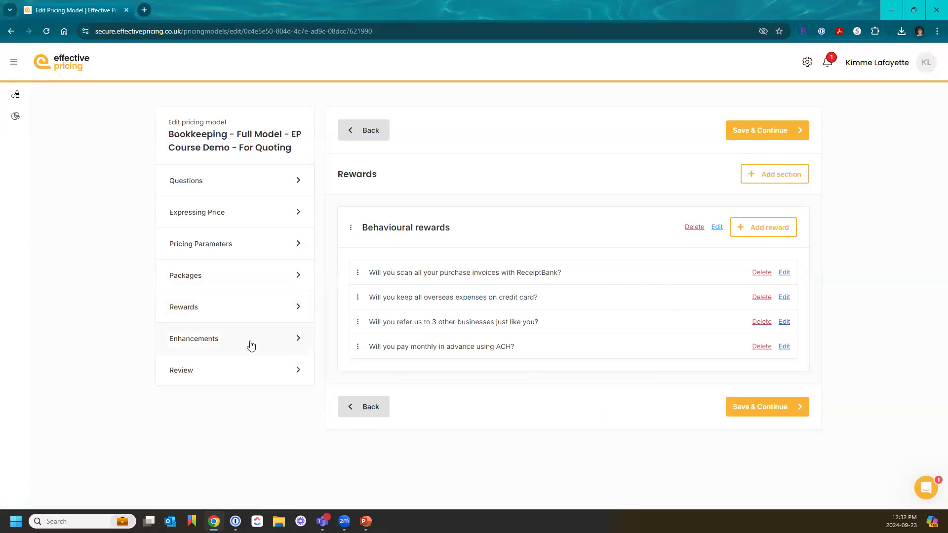
Open the Clients list from the system settings.
click(807, 62)
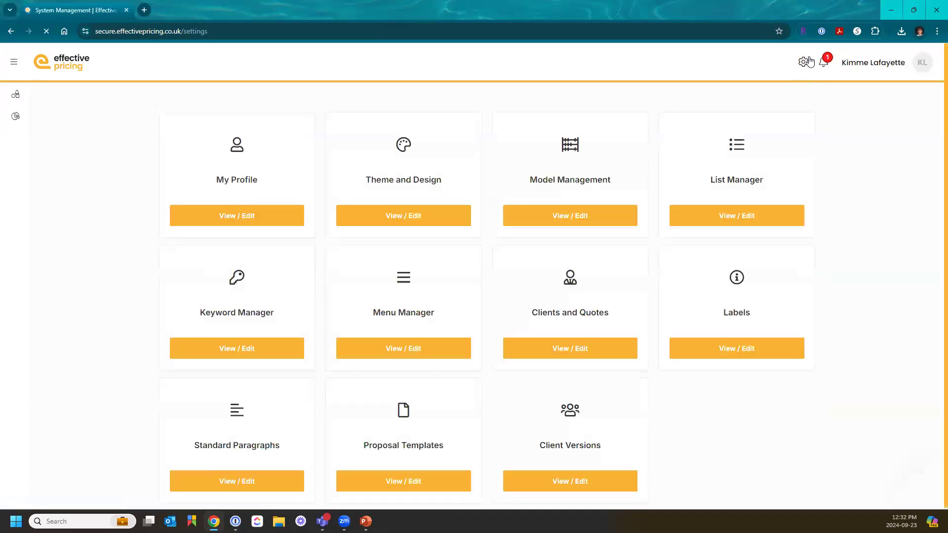
click(594, 348)
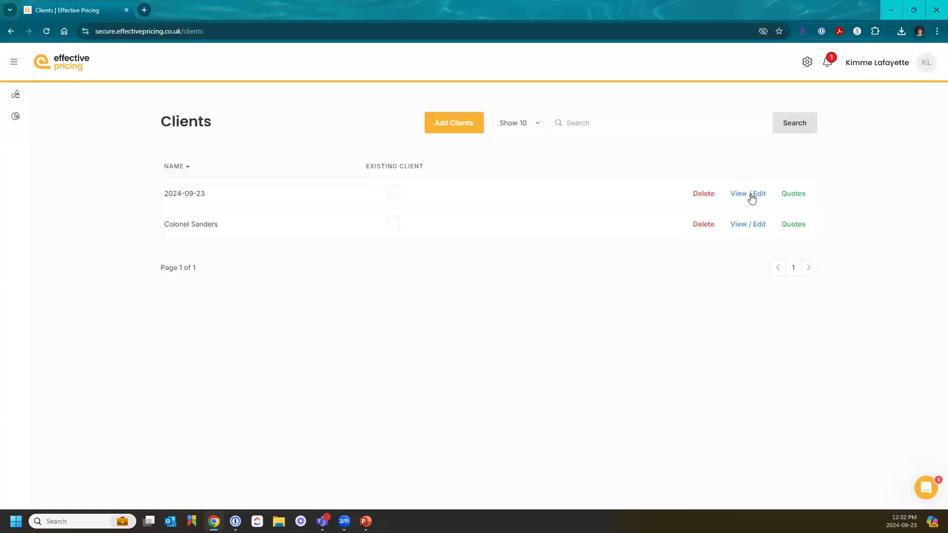
click(752, 198)
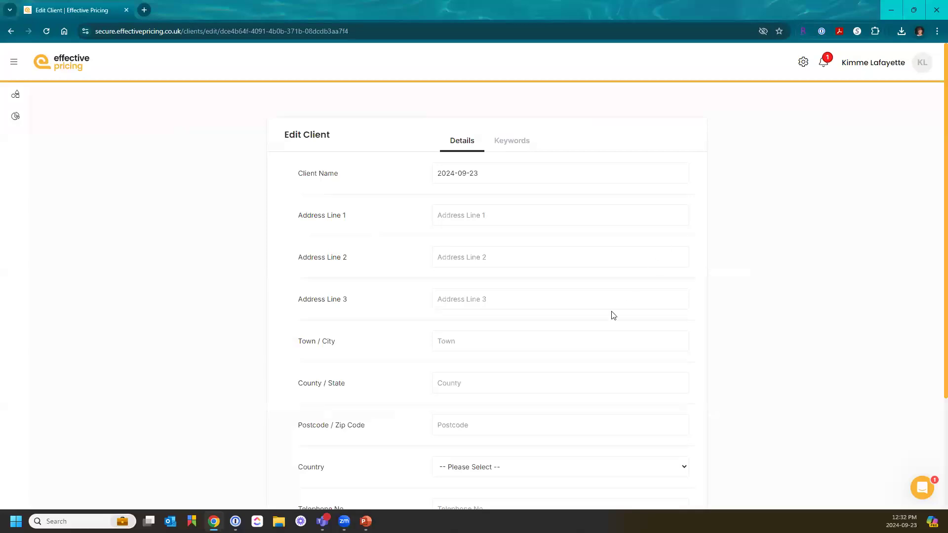
scroll(610, 316, down, 3)
click(322, 452)
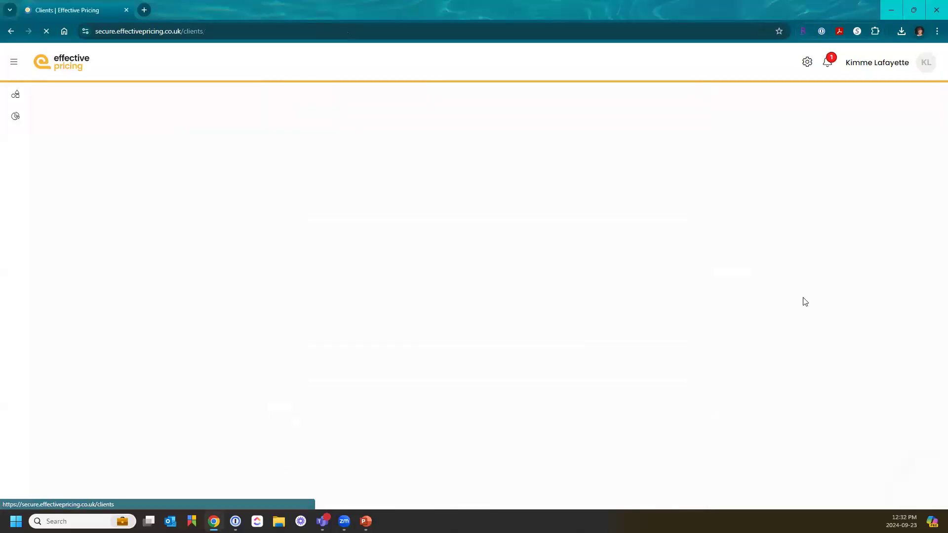
Open the draft bookkeeping quote of client 2024-09-23 for editing and go to its Fixed Price page.
click(793, 195)
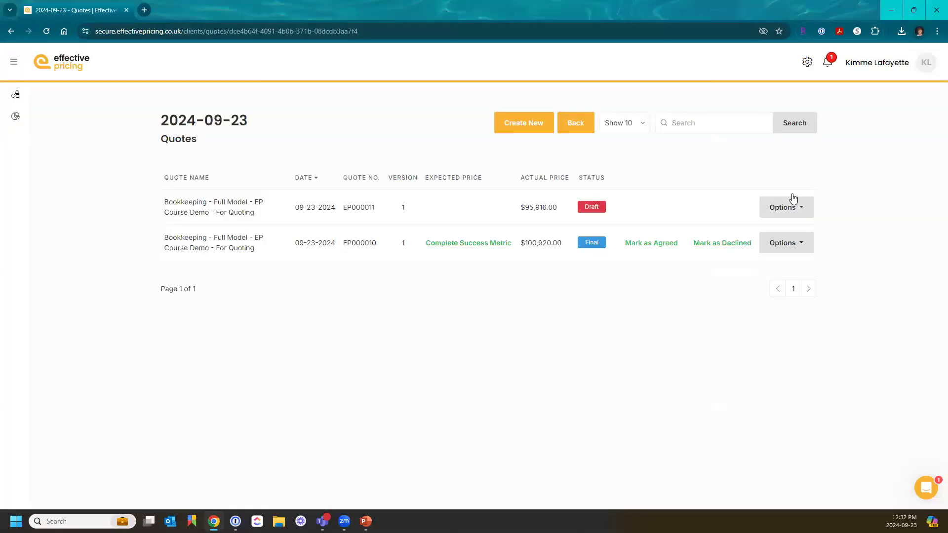
click(787, 208)
click(773, 199)
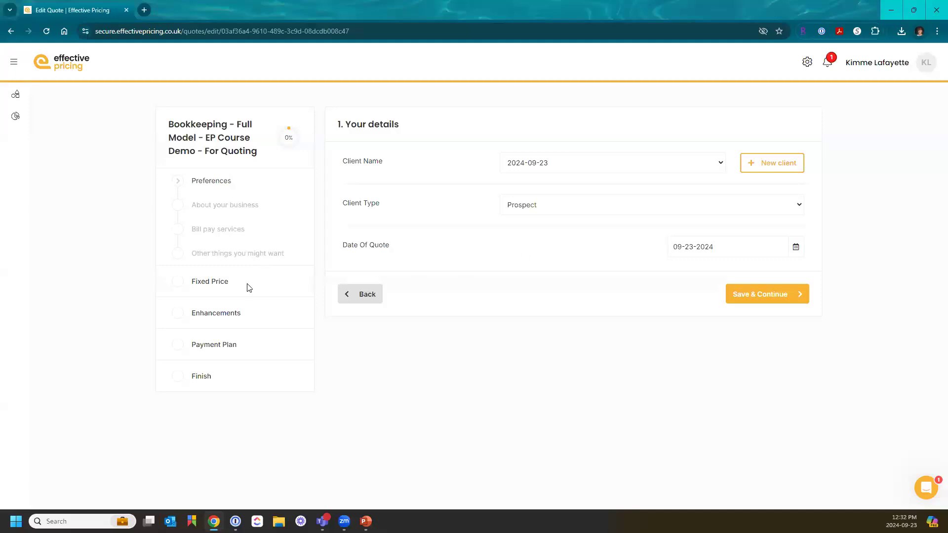
click(250, 288)
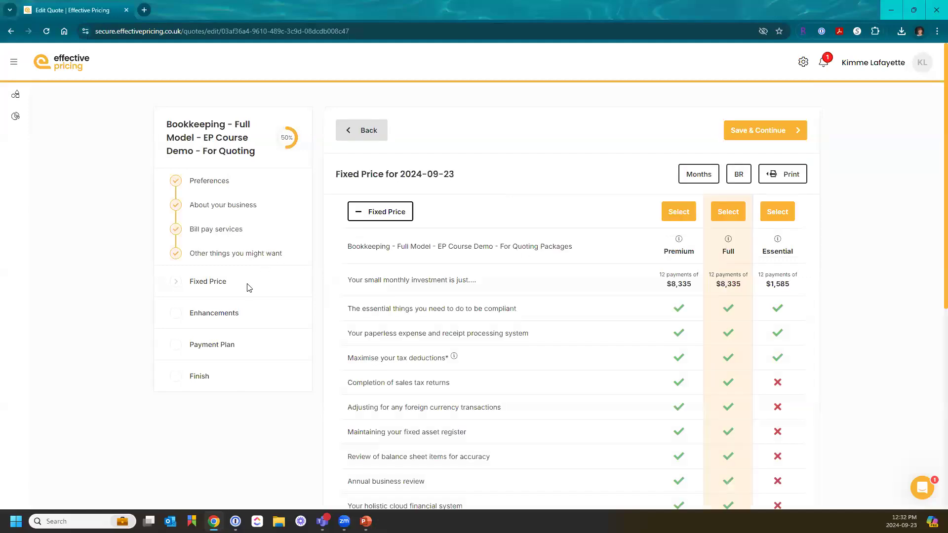
Examine the ReceiptBank reward's tooltip in the quote's rewards, close them, and continue to the Enhancements page.
click(738, 174)
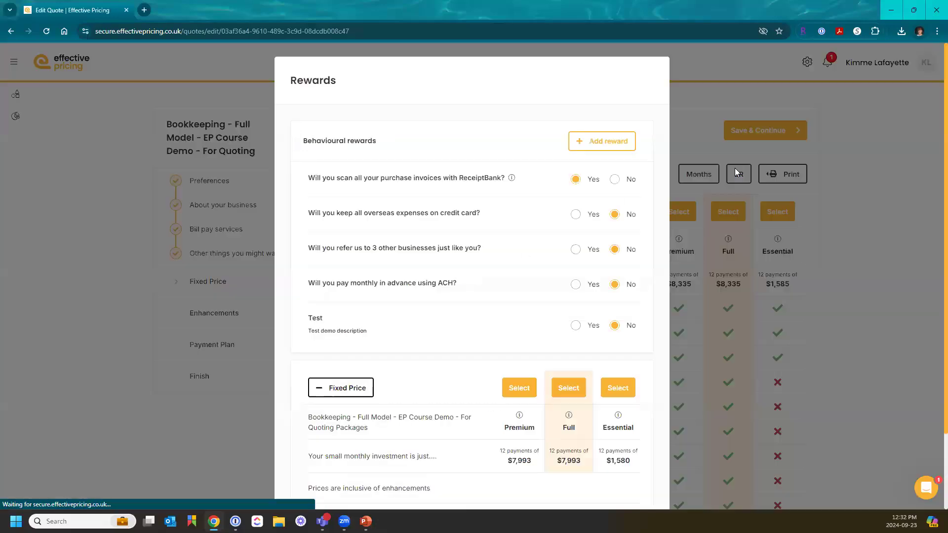
mouse_move(512, 181)
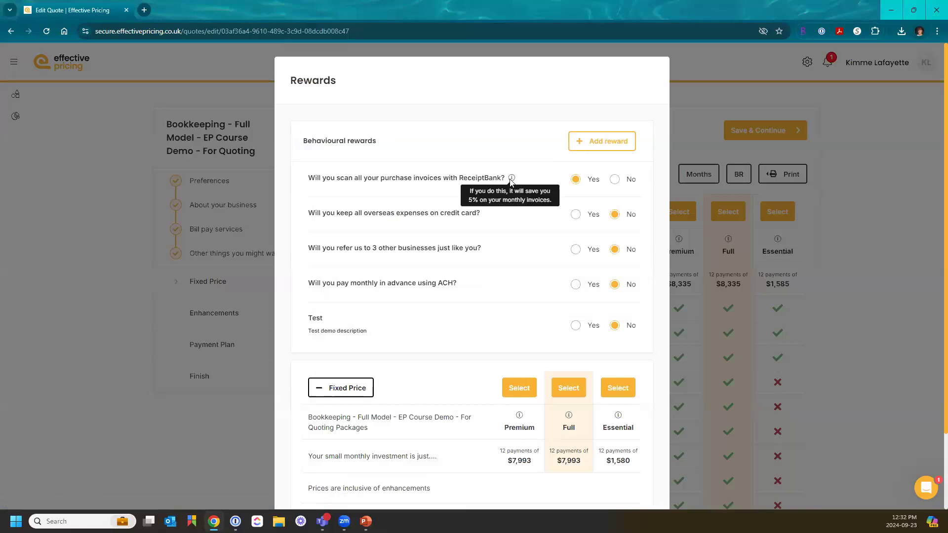
scroll(484, 334, down, 2)
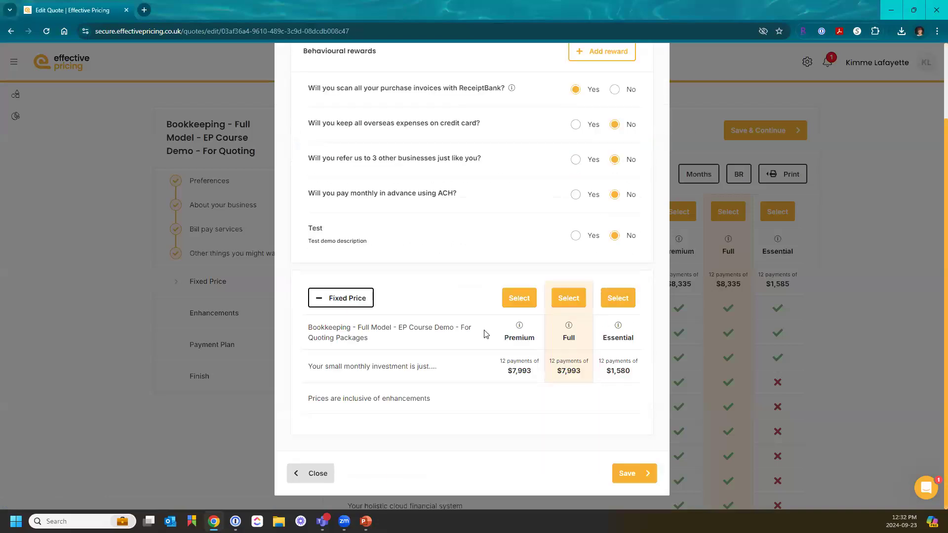
click(330, 475)
click(776, 125)
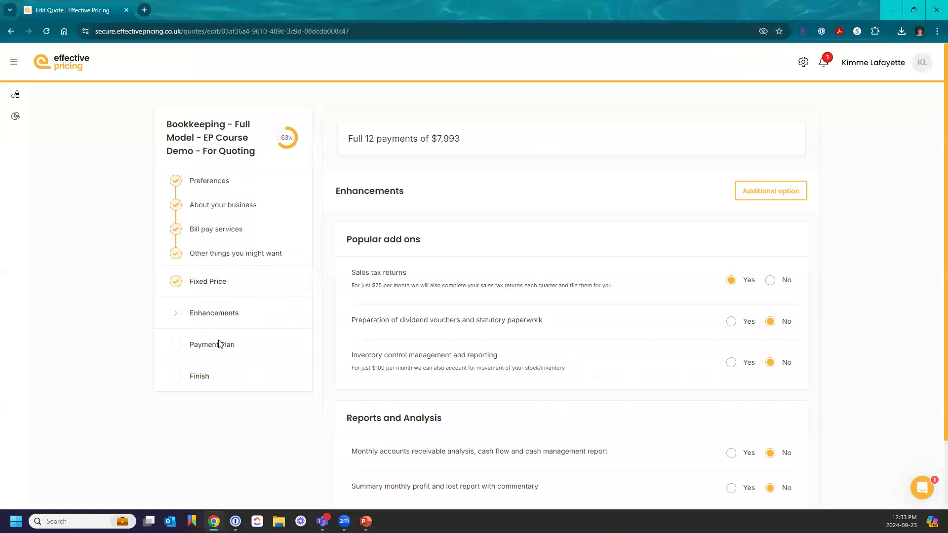
Edit the Bookkeeping - Full Model - EP Course Demo pricing model, save its base information unchanged, and open its Review section.
click(803, 65)
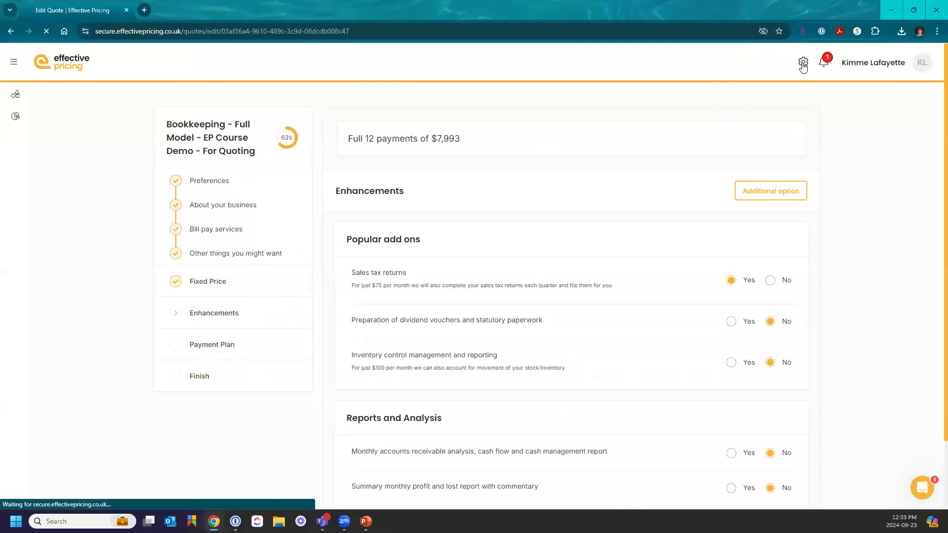
click(587, 212)
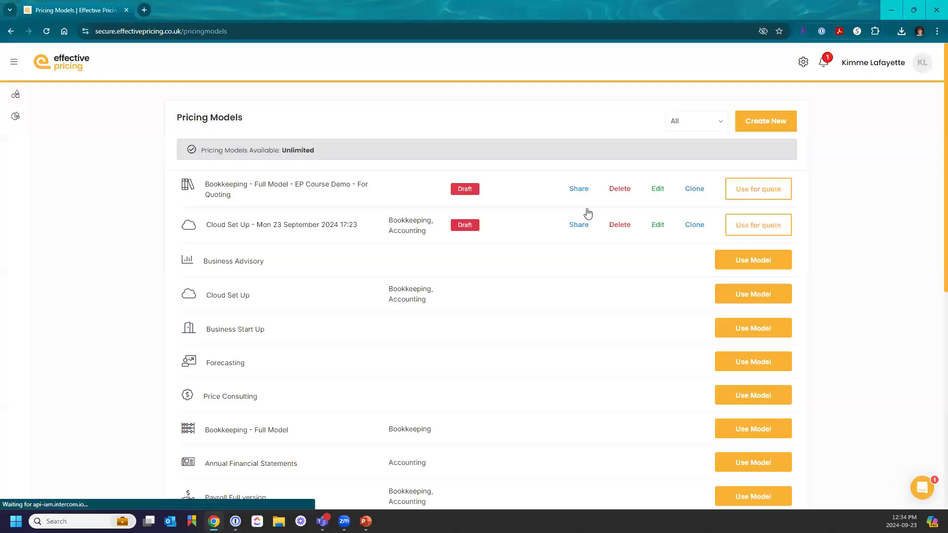
click(661, 192)
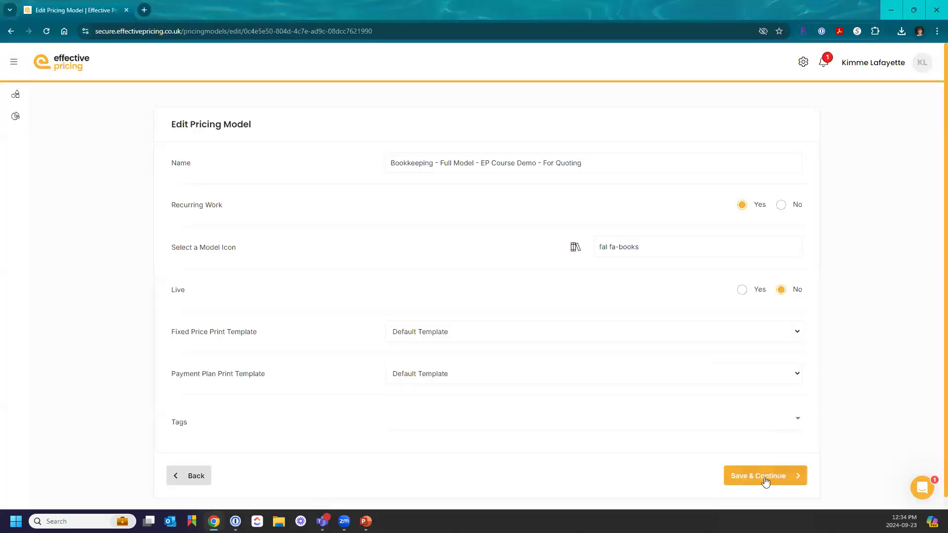
click(766, 477)
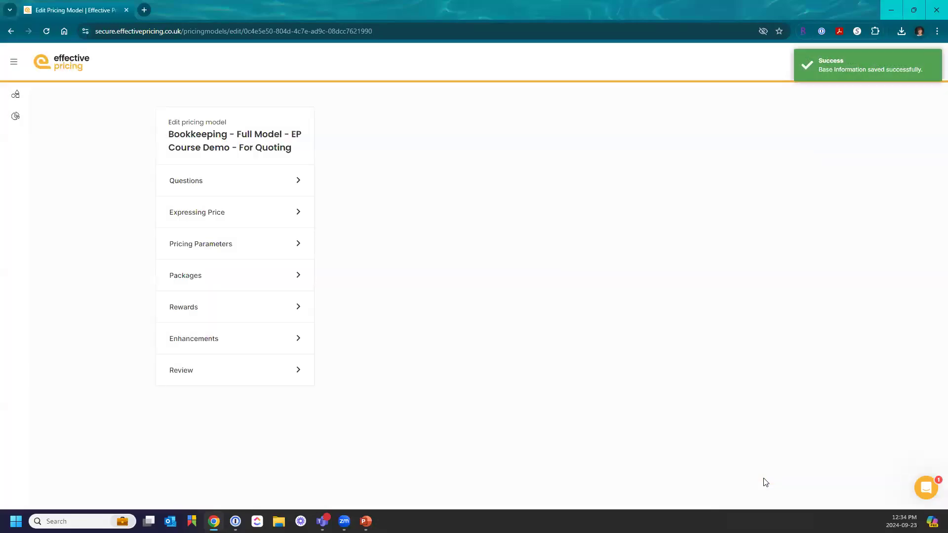
click(220, 370)
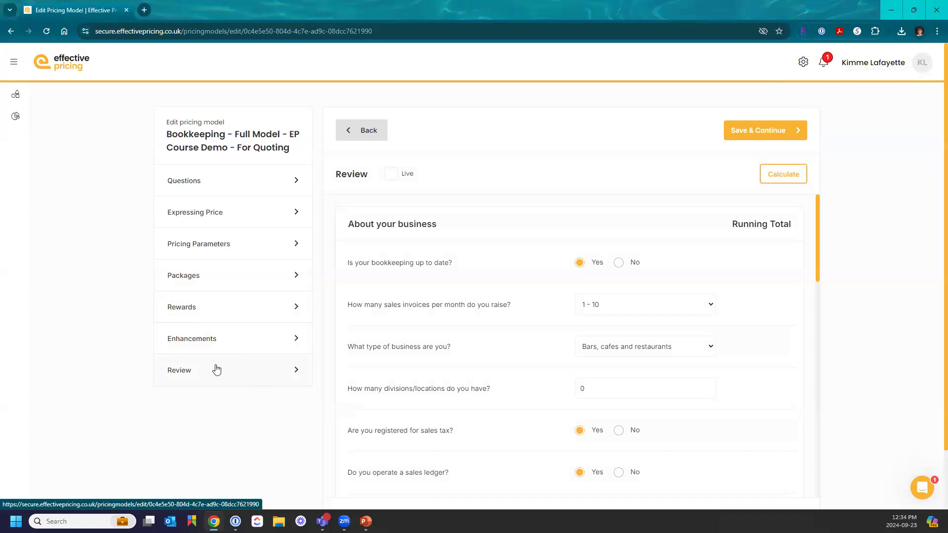
Switch the model's Live setting on and back off, and calculate the running totals to examine the About your business questions.
click(393, 179)
click(393, 179)
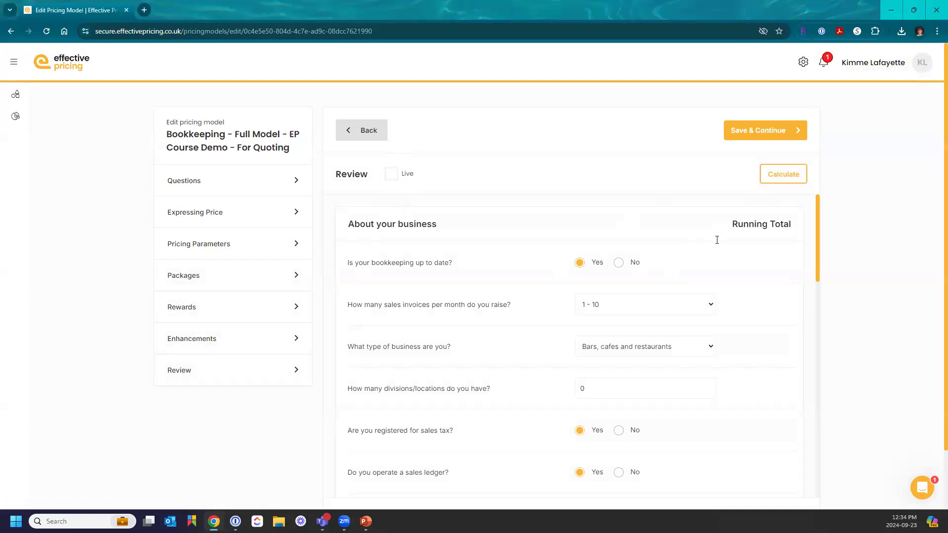
click(786, 173)
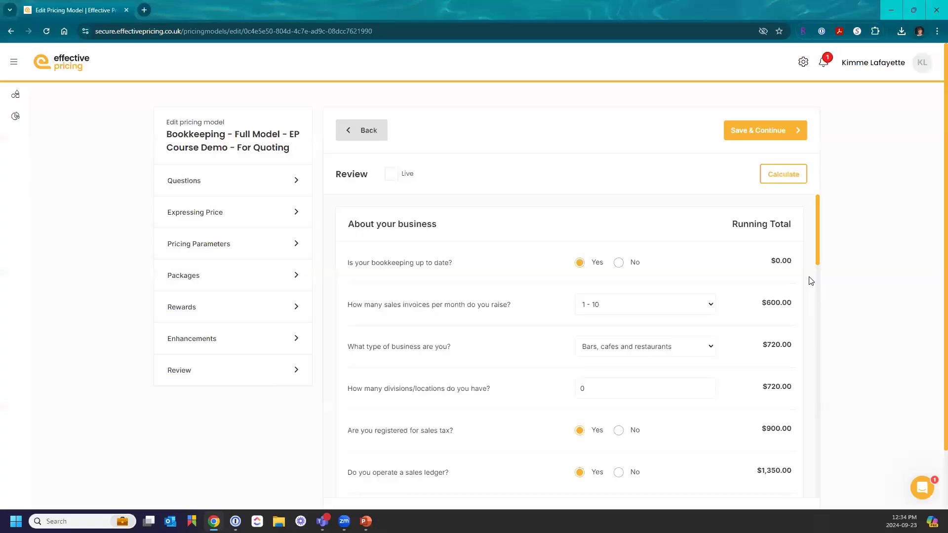
scroll(811, 281, down, 1)
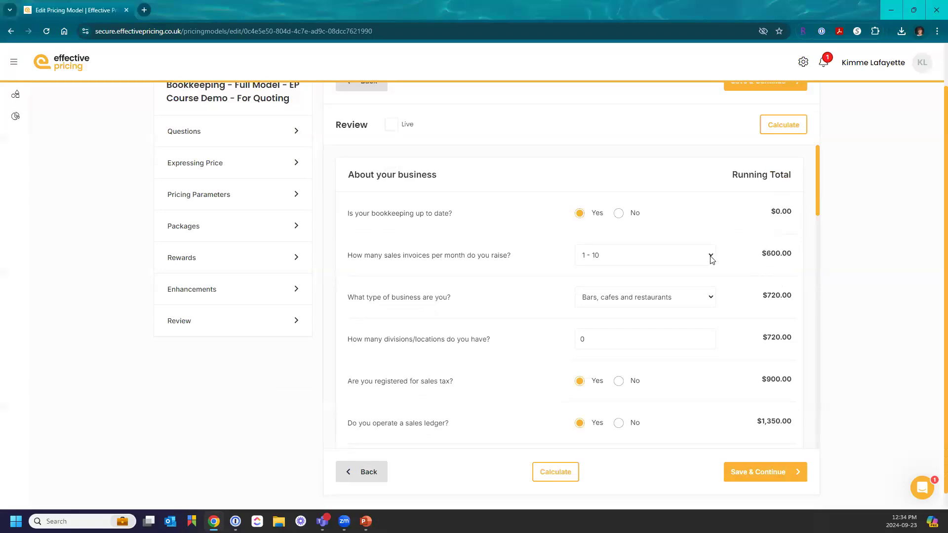
mouse_move(817, 168)
mouse_down()
mouse_move(815, 393)
mouse_move(817, 153)
mouse_up()
scroll(787, 240, down, 2)
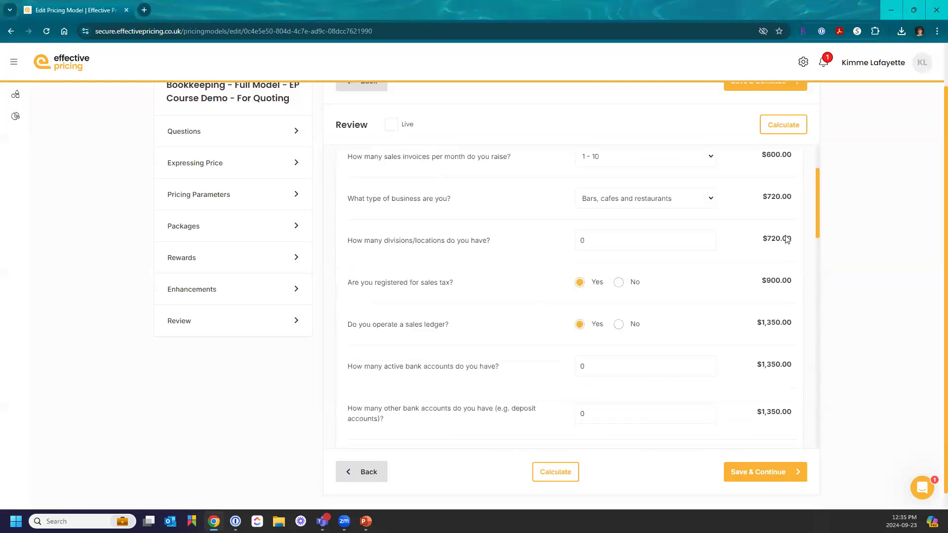
Answer the monthly sales invoices question in the Review with 121 - 230 and recalculate the running totals.
scroll(786, 238, down, 1)
scroll(783, 249, down, 3)
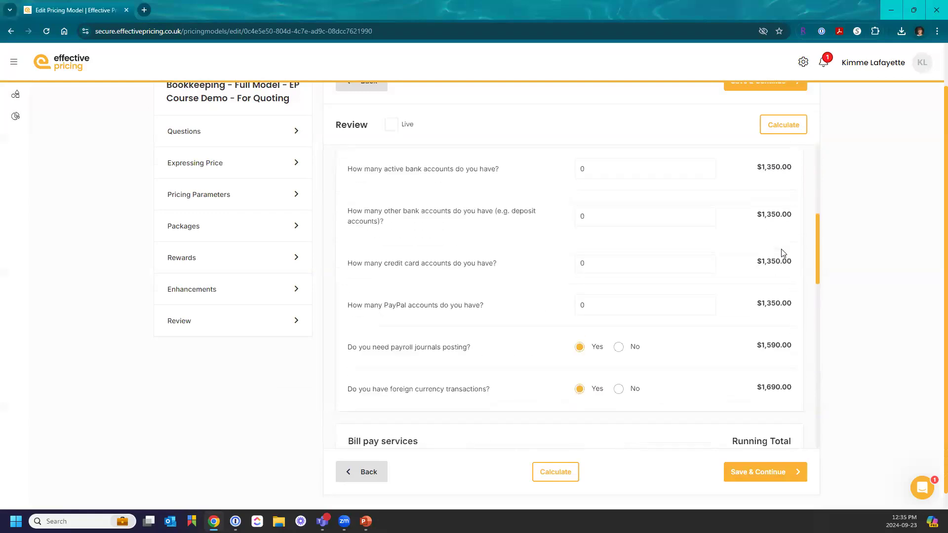
scroll(782, 253, up, 7)
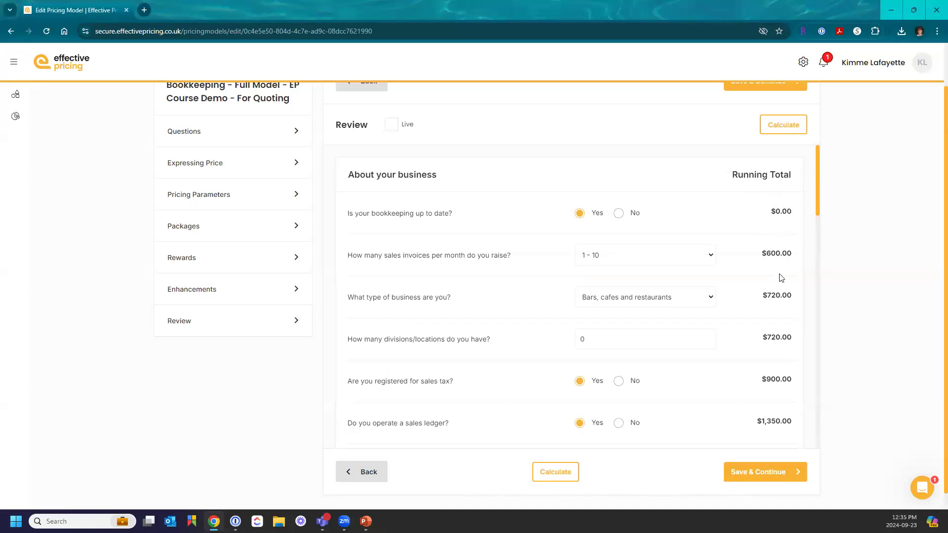
click(710, 258)
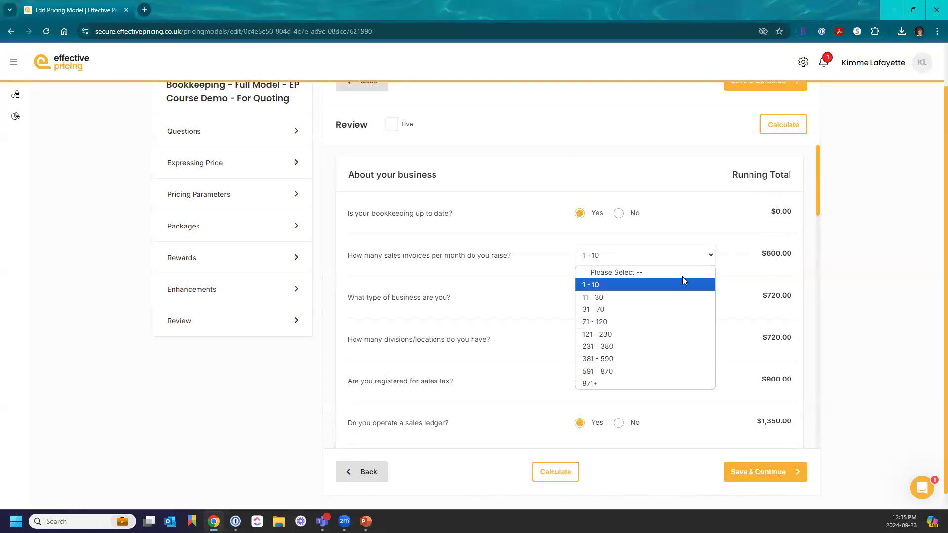
click(642, 311)
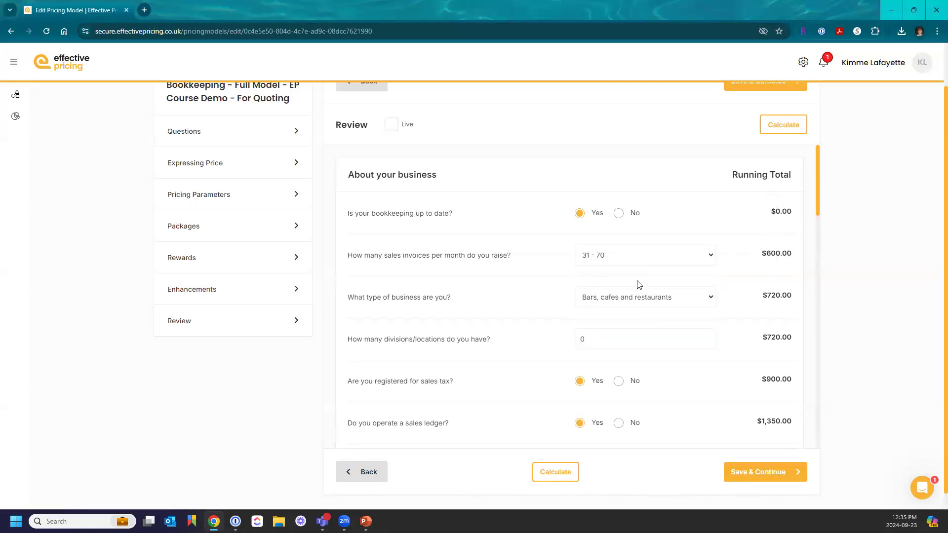
click(707, 256)
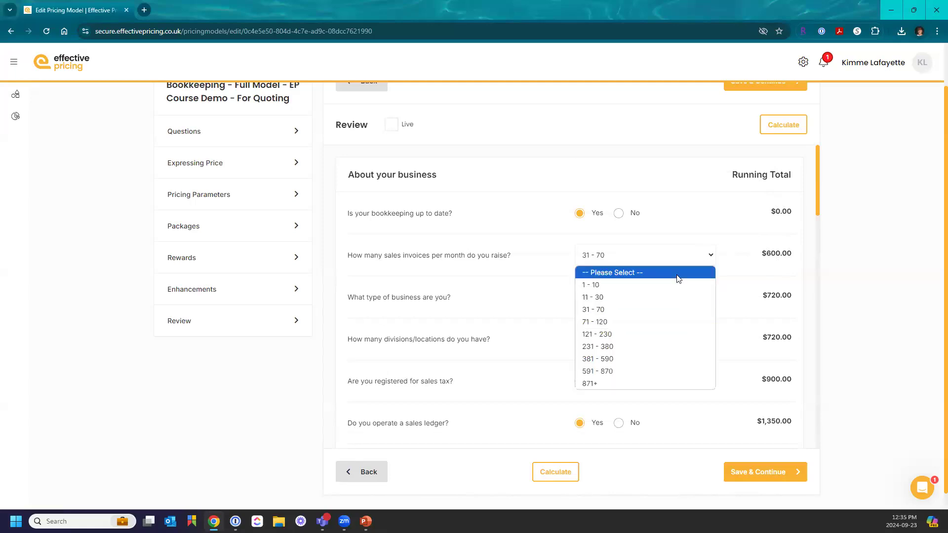
click(620, 336)
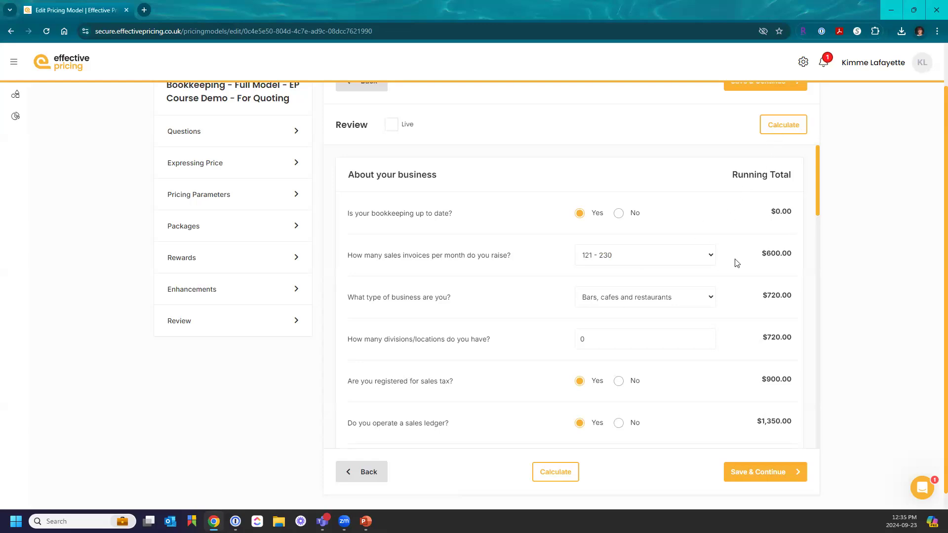
click(712, 255)
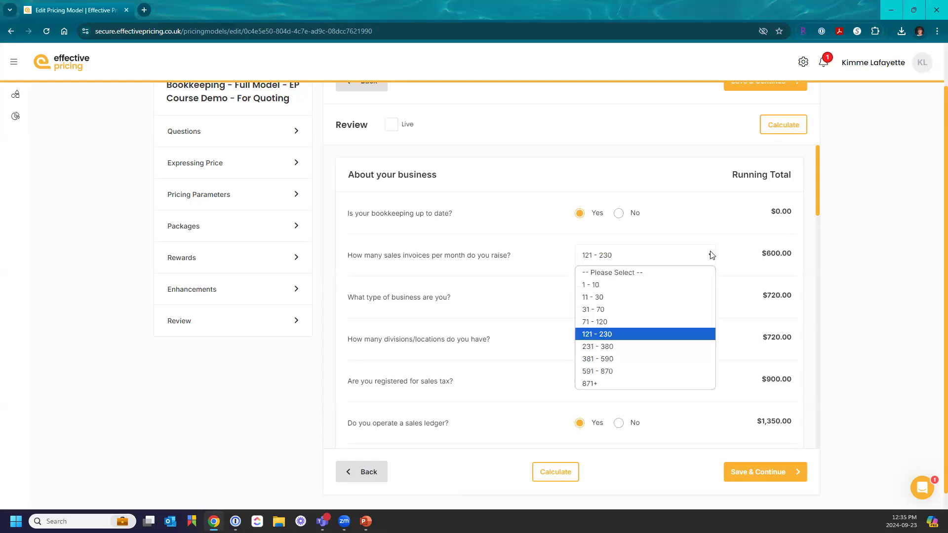
click(711, 255)
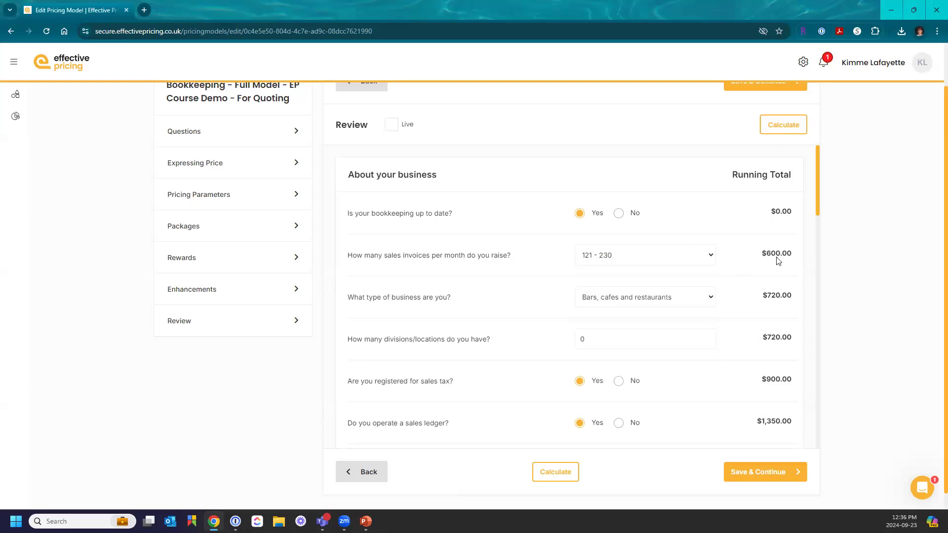
click(782, 128)
Set the type of business answer to Professional service business and recalculate the running totals.
click(711, 298)
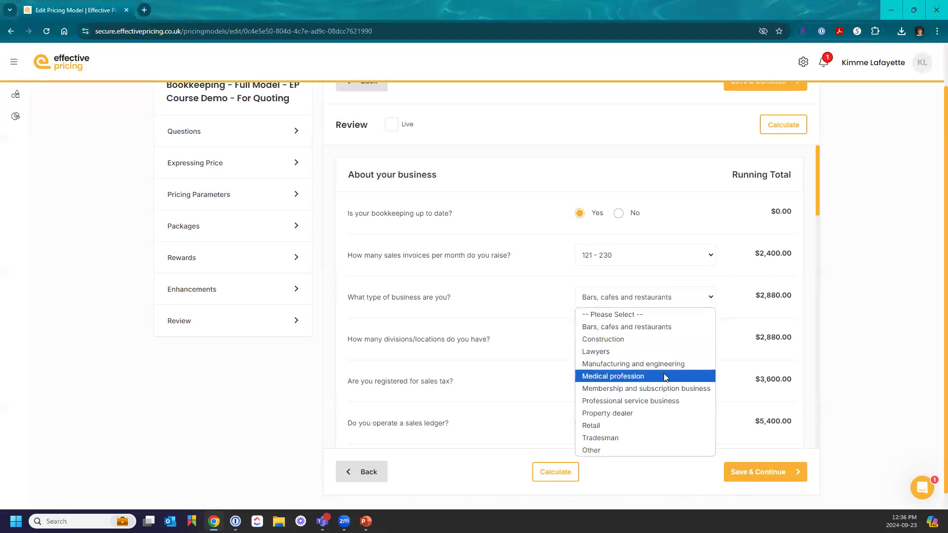
click(664, 401)
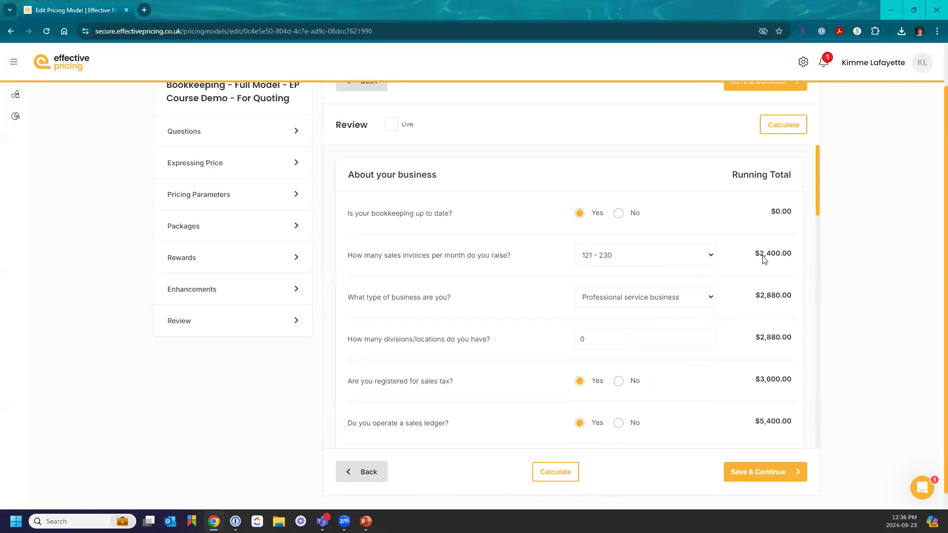
click(711, 298)
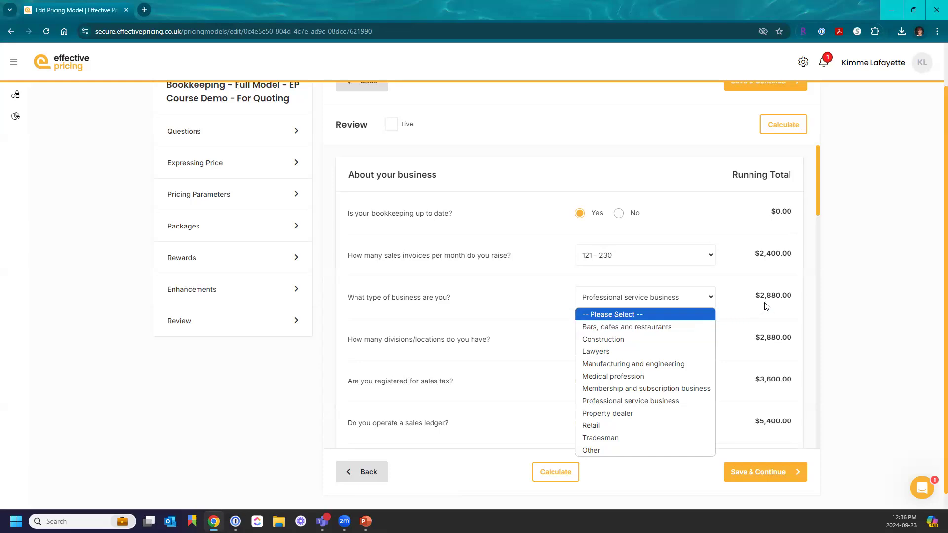
click(681, 403)
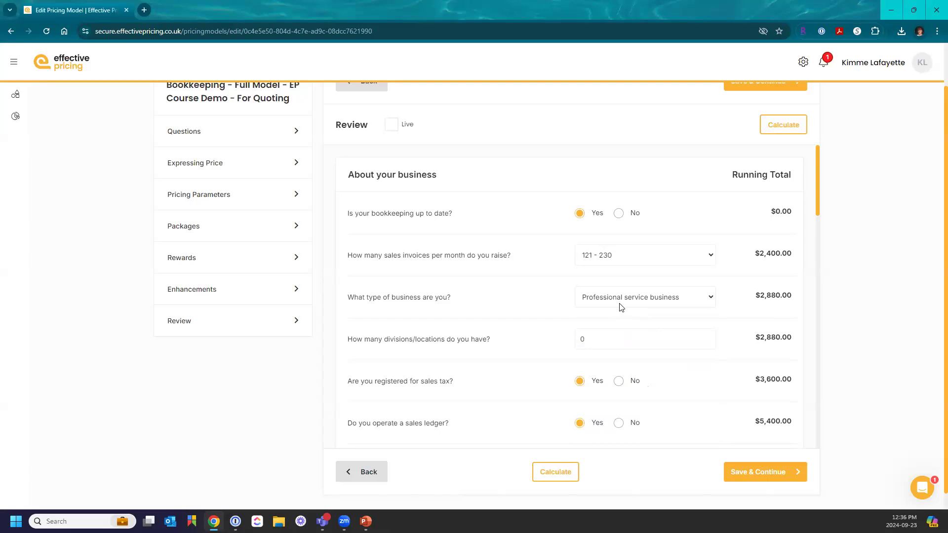
click(772, 128)
Set the number of divisions/locations to 1 and recalculate the running totals.
scroll(650, 308, down, 1)
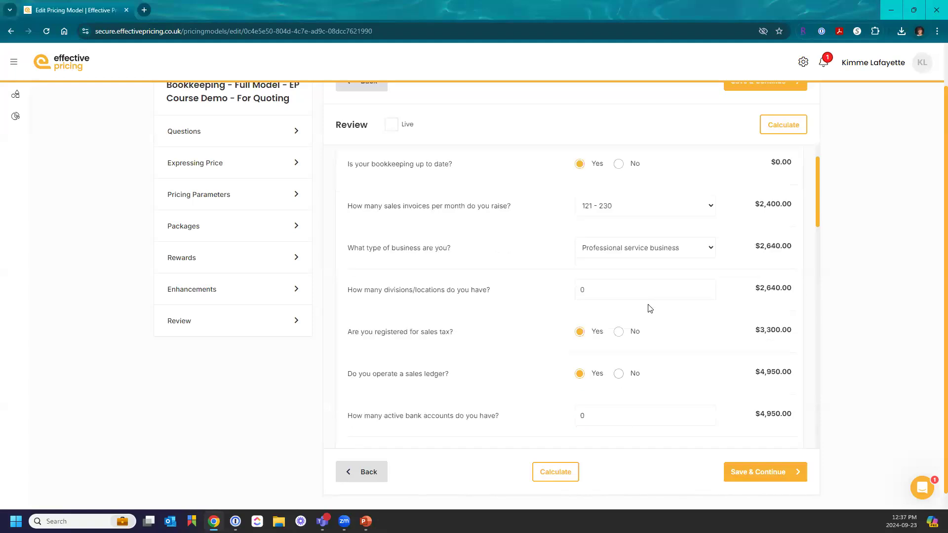
click(601, 295)
key(BackSpace)
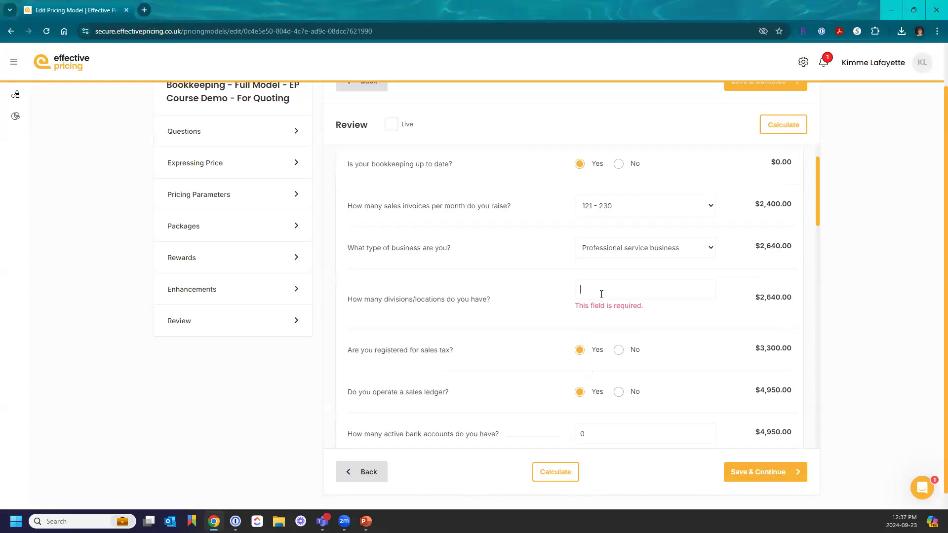
text(1)
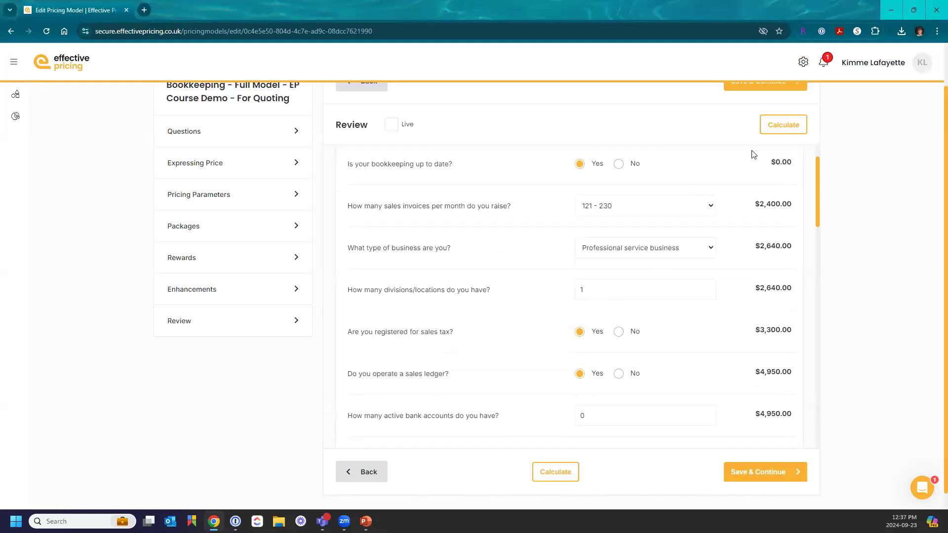
click(772, 125)
Examine the running totals of the remaining review questions and the package amounts under Total Pricing Calculations.
scroll(768, 338, down, 6)
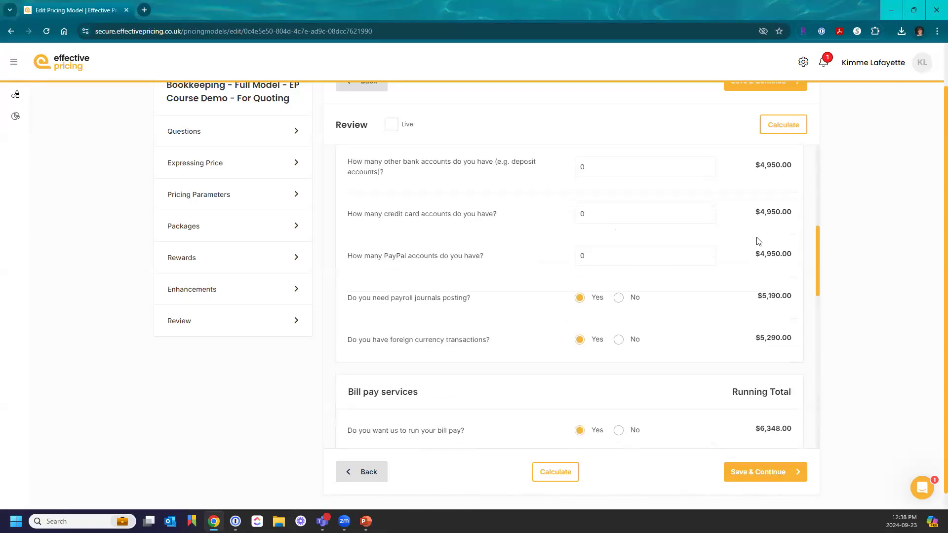
scroll(725, 265, down, 1)
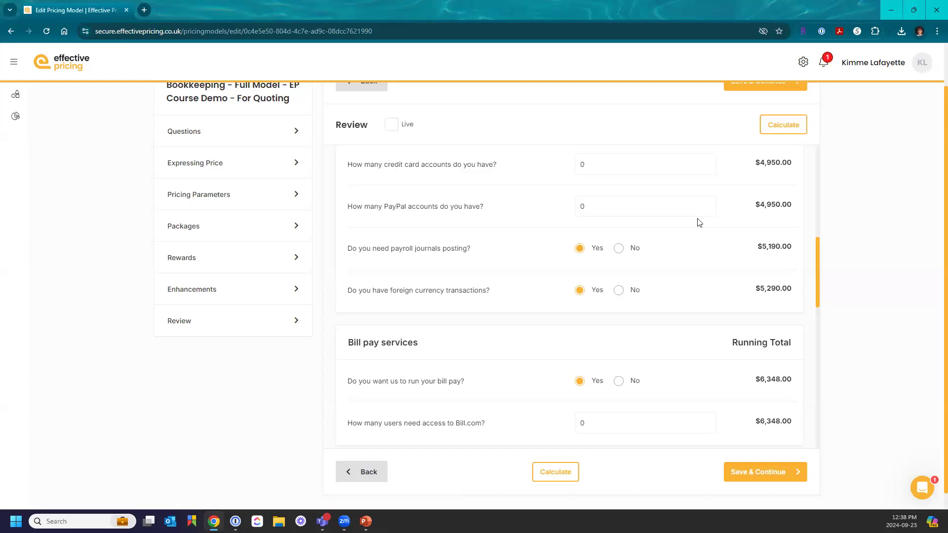
scroll(710, 290, down, 2)
scroll(710, 290, down, 8)
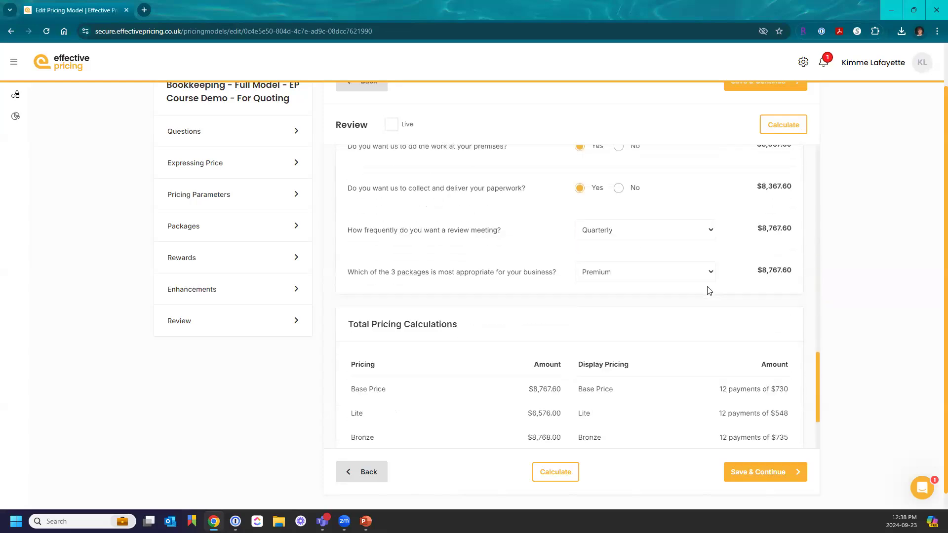
scroll(709, 290, up, 4)
scroll(735, 267, down, 1)
scroll(735, 273, down, 5)
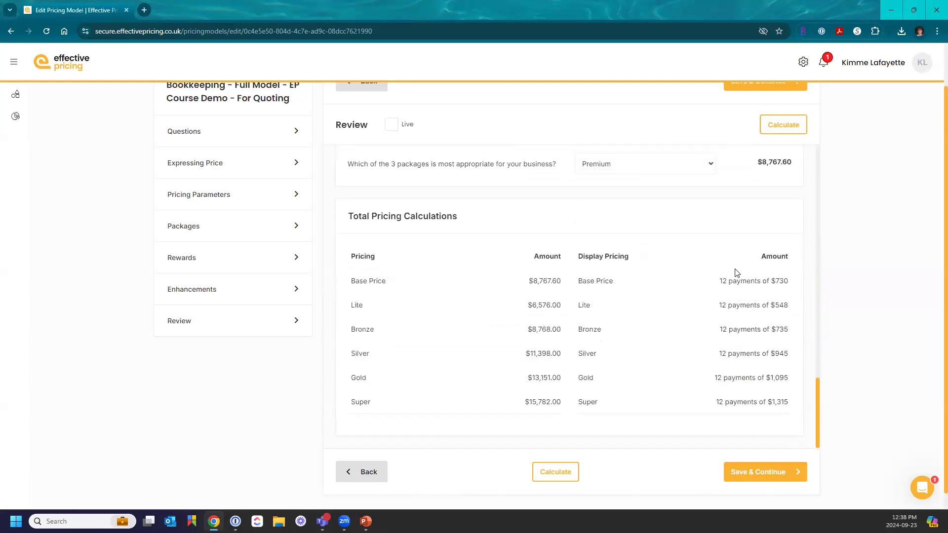
scroll(737, 274, up, 1)
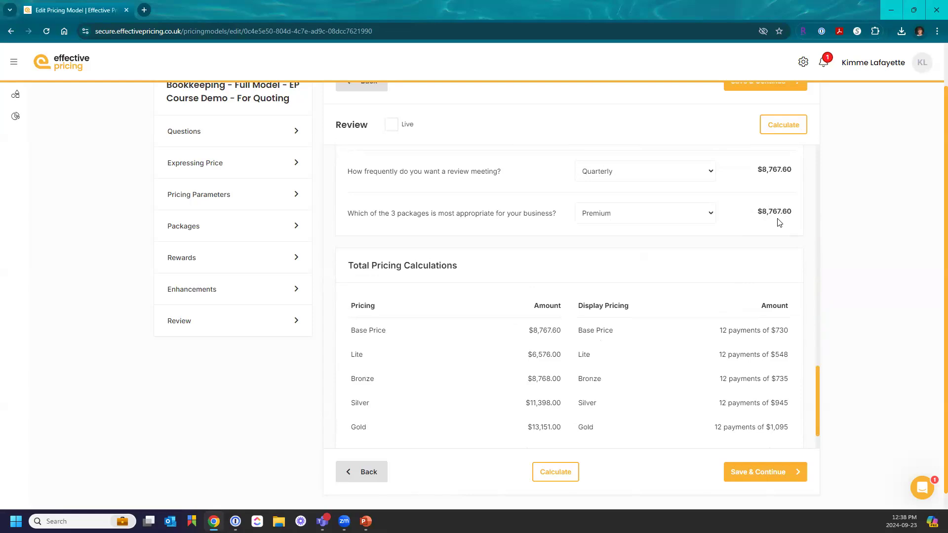
scroll(777, 222, down, 1)
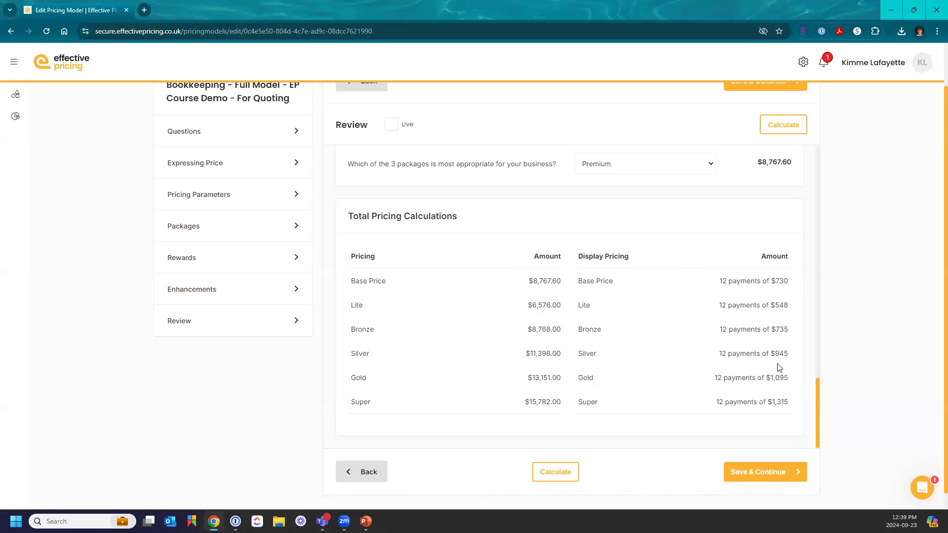
Trace the running totals back through the review answers to About your business and compare them with the package totals.
scroll(704, 276, up, 7)
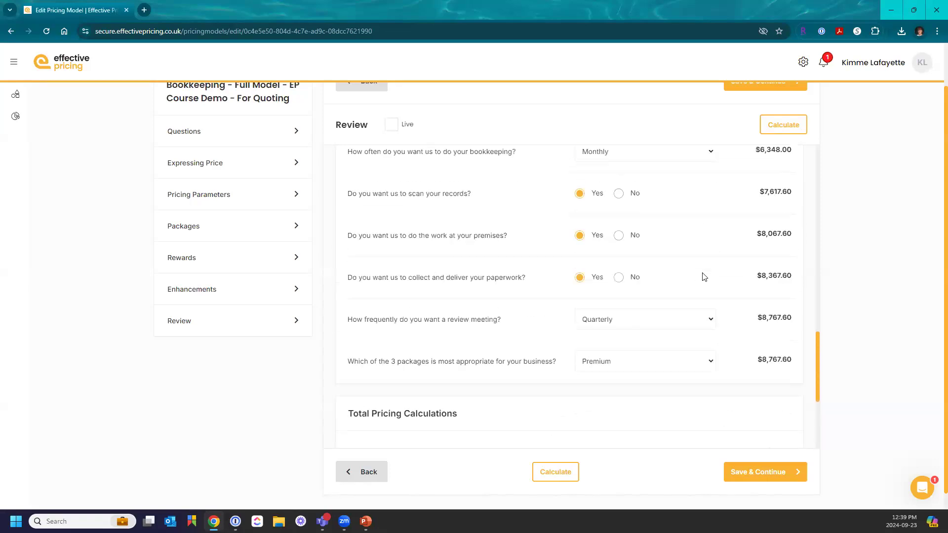
scroll(705, 277, up, 6)
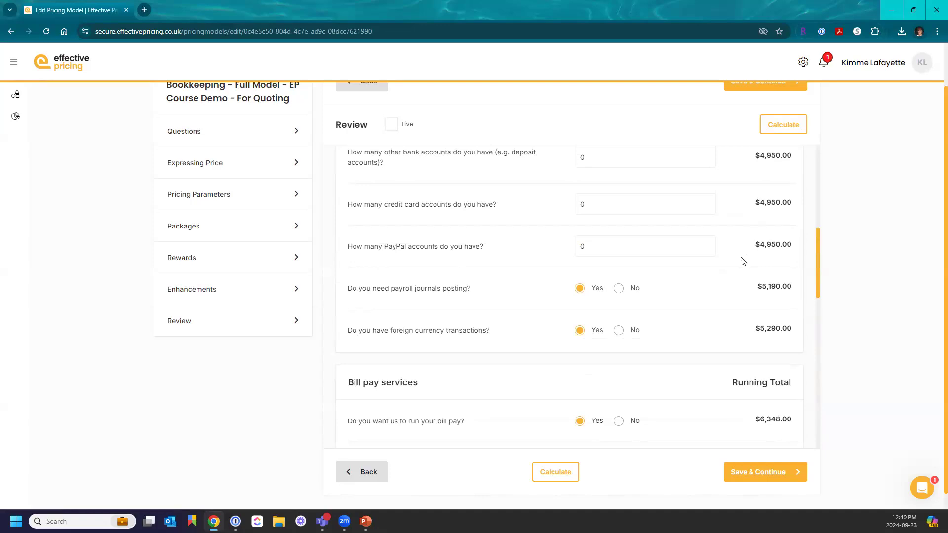
scroll(742, 261, up, 4)
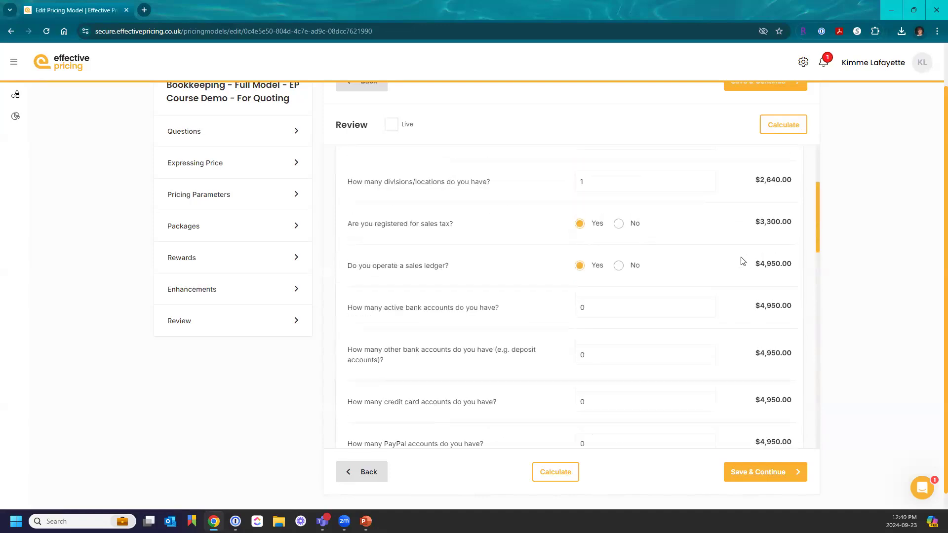
scroll(743, 261, up, 3)
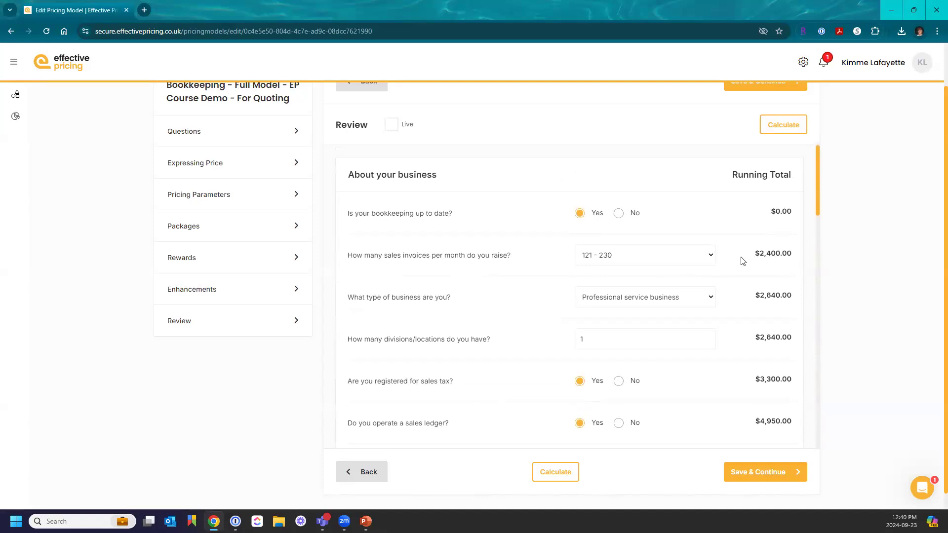
scroll(743, 262, down, 12)
scroll(742, 261, down, 6)
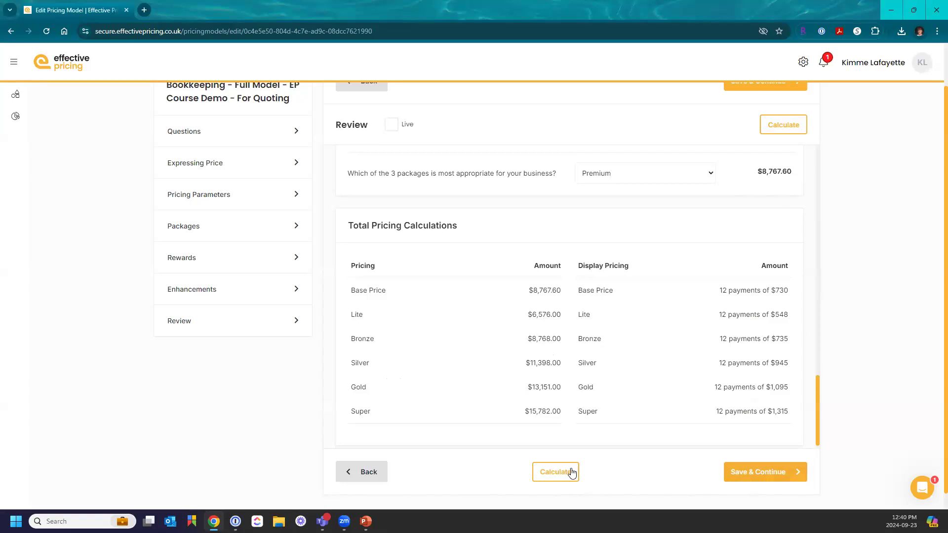
scroll(709, 330, up, 10)
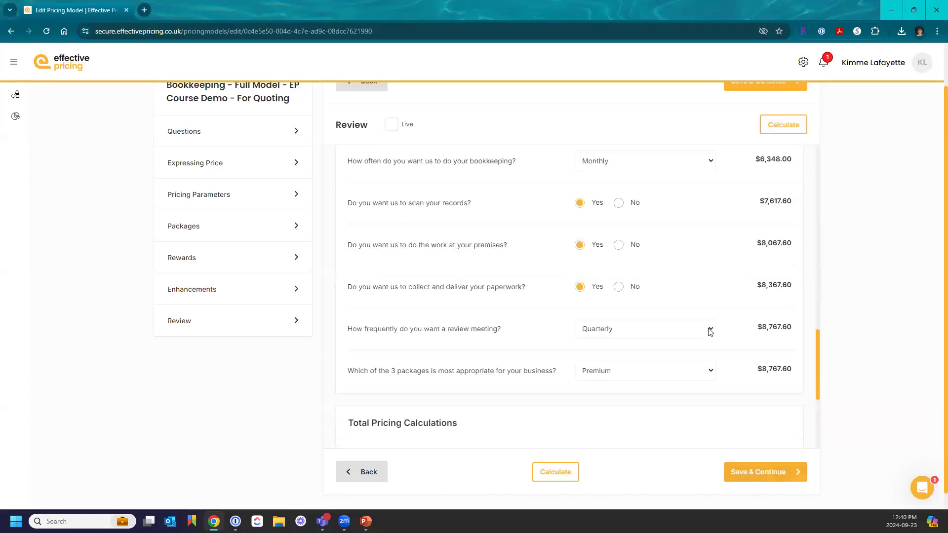
scroll(711, 306, up, 1)
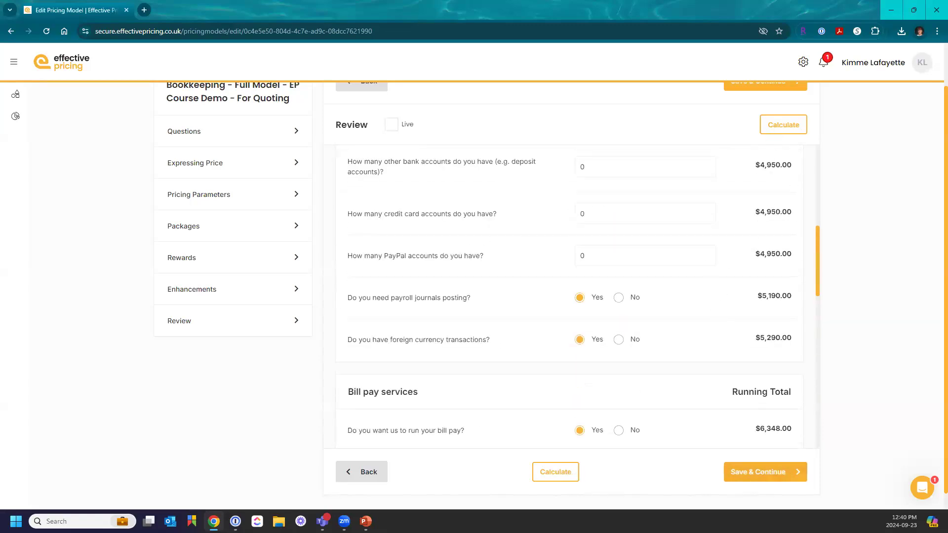
Save the review, reopen the Bookkeeping - Full Model - EP Course Demo model for editing, and go to its Pricing Parameters.
click(763, 478)
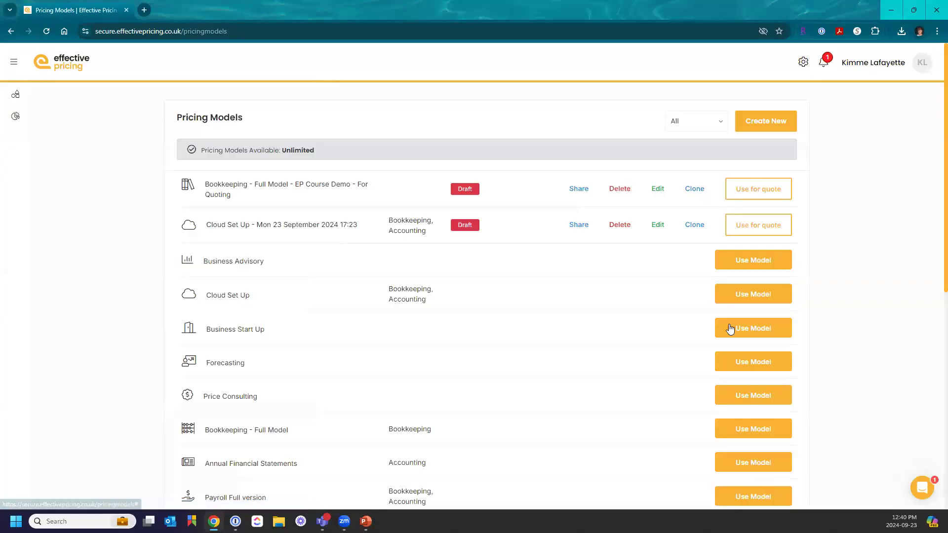
click(658, 189)
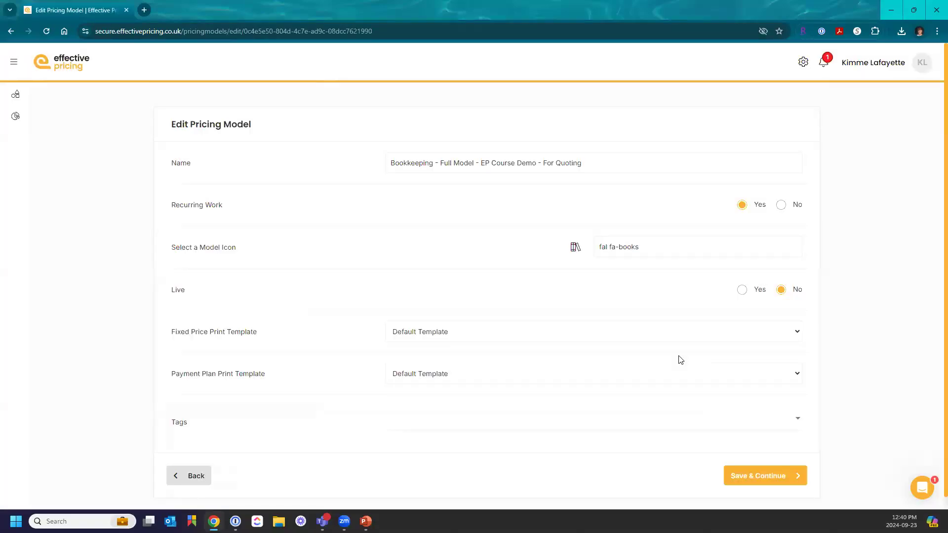
click(756, 477)
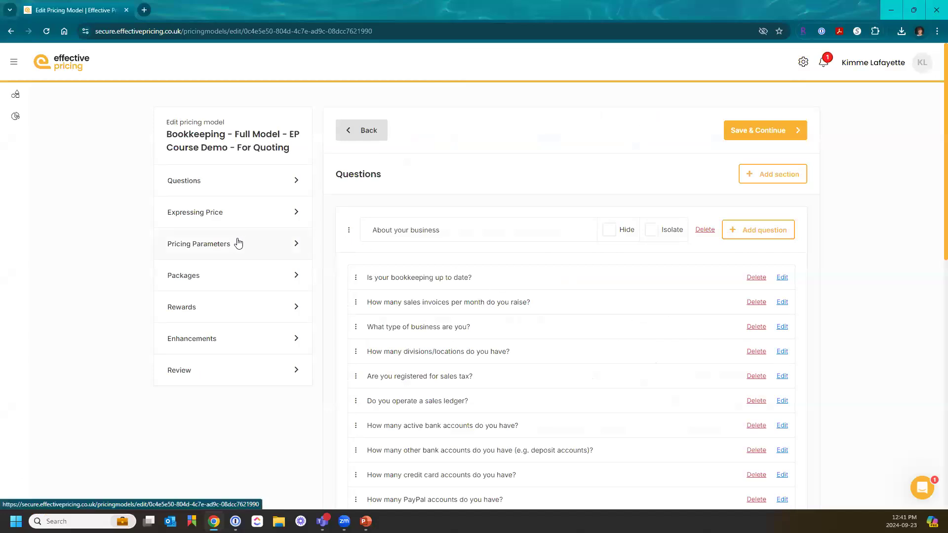
click(237, 244)
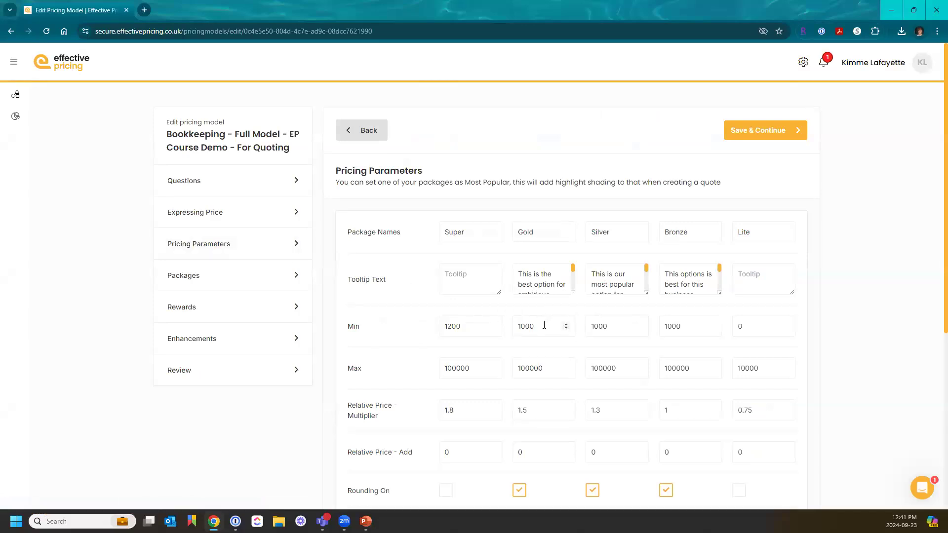
Set the minimum price of the Gold, Silver and Bronze packages to 10000 each and save the pricing parameters.
drag(544, 325, 511, 319)
text(10000)
key(Tab)
text(10000)
key(Tab)
text(10000)
key(Tab)
click(756, 130)
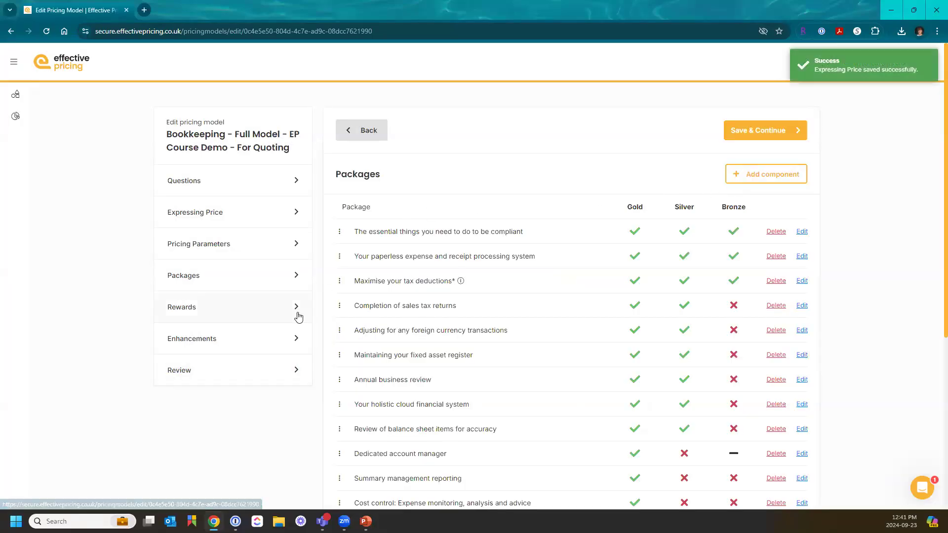
Open the model's Review section and calculate its totals to check the effect of the new package minimums.
click(218, 377)
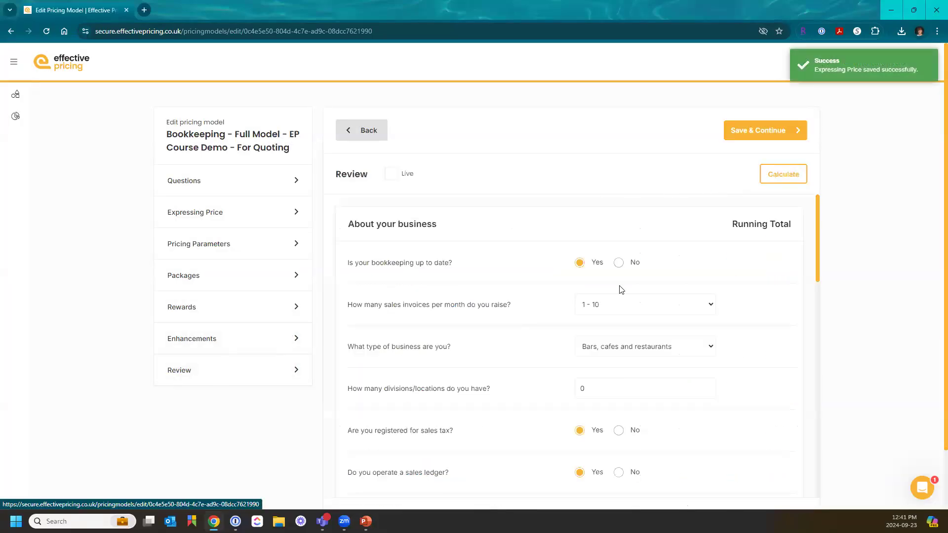
click(781, 181)
scroll(742, 279, down, 3)
scroll(742, 281, down, 9)
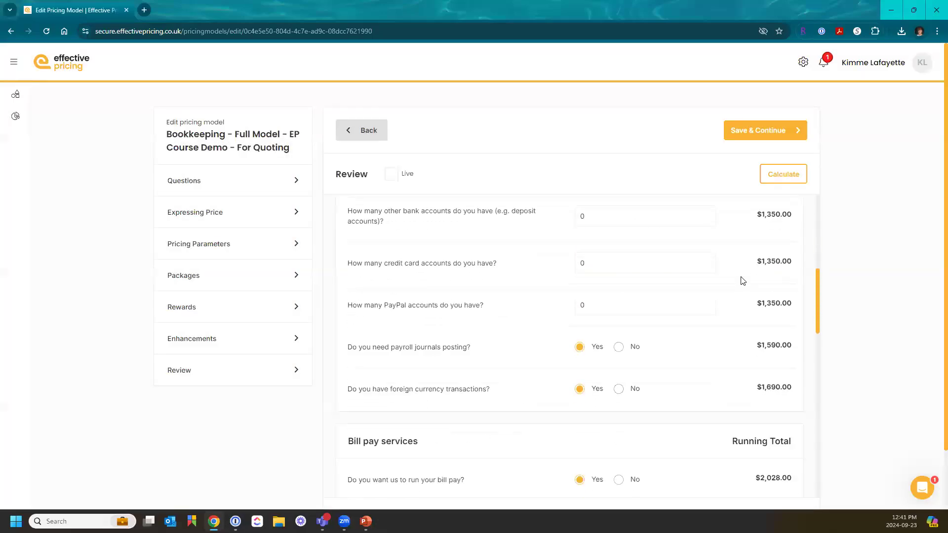
Examine the minimum price notices and the amounts of each package in the review's Total Pricing Calculations.
scroll(741, 281, down, 10)
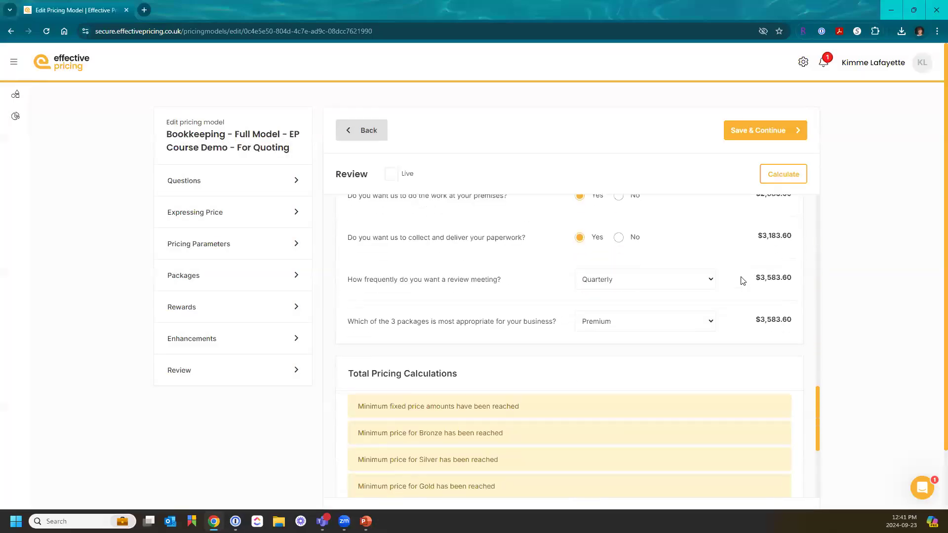
scroll(742, 281, up, 2)
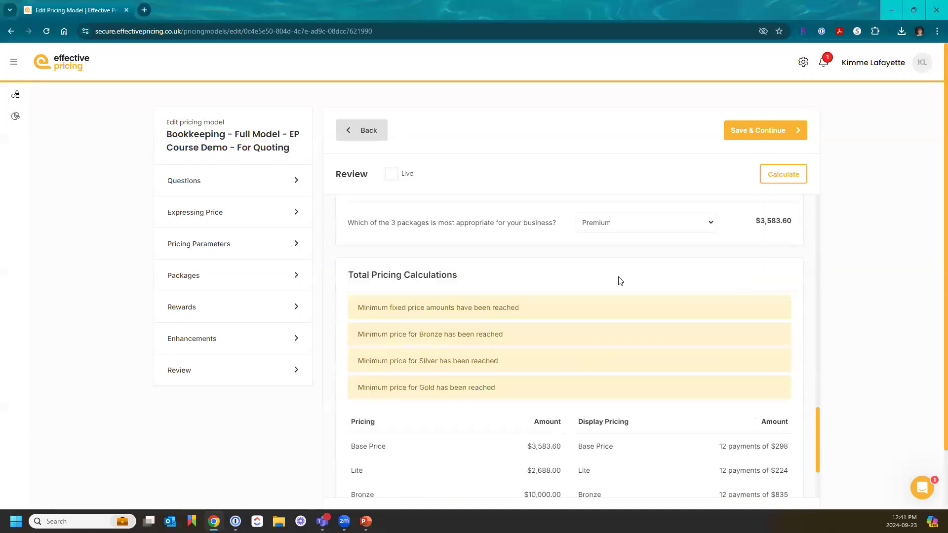
scroll(553, 319, down, 2)
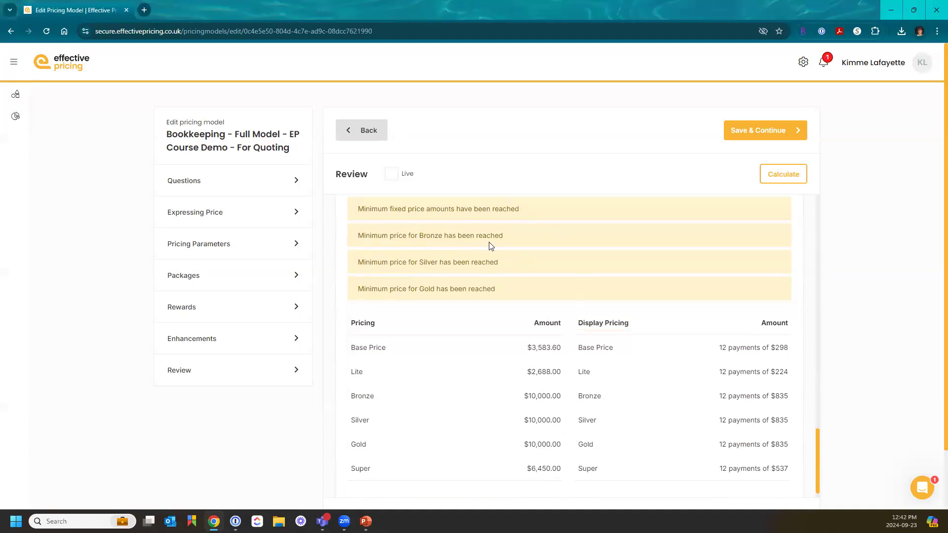
scroll(491, 246, up, 2)
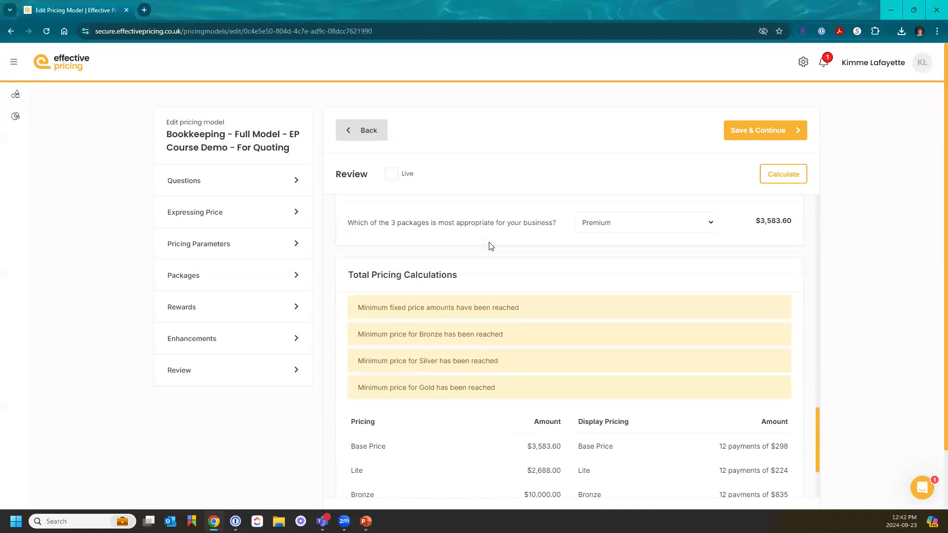
scroll(492, 246, down, 2)
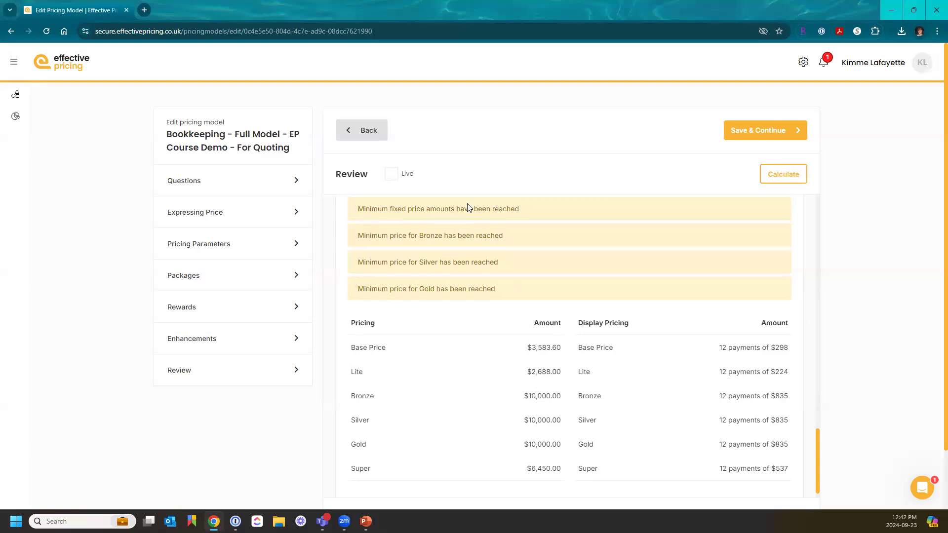
scroll(679, 267, up, 2)
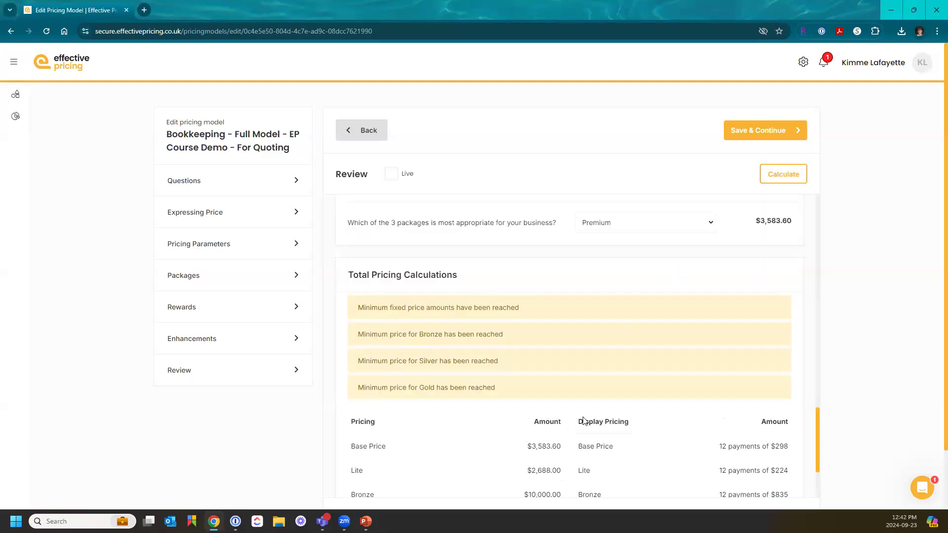
scroll(583, 421, down, 1)
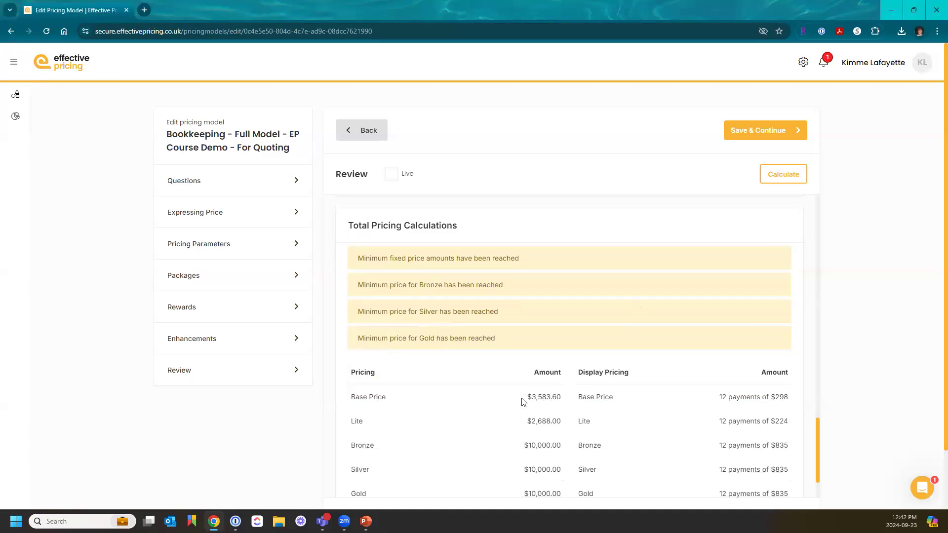
scroll(524, 401, down, 1)
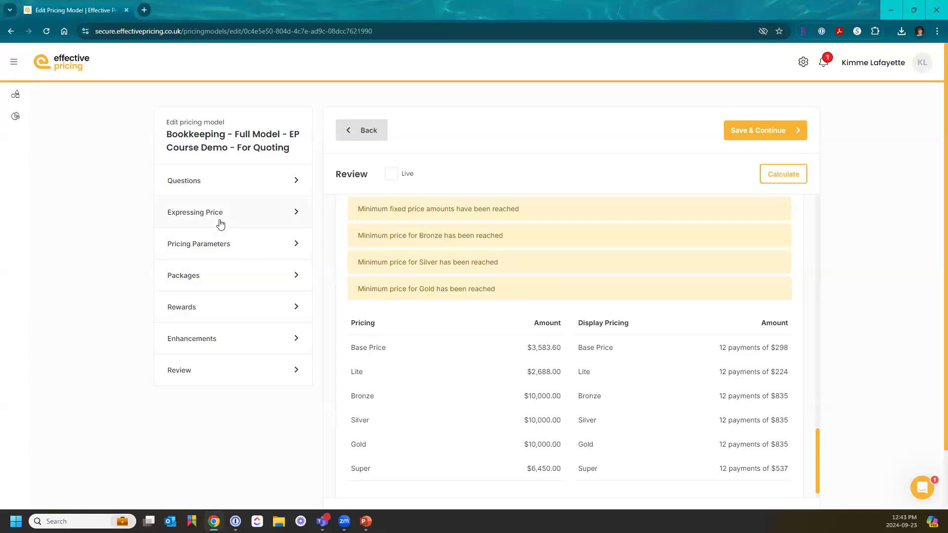
Set the minimum price of the Gold, Silver and Bronze packages to 1000 each and save the pricing parameters.
click(214, 244)
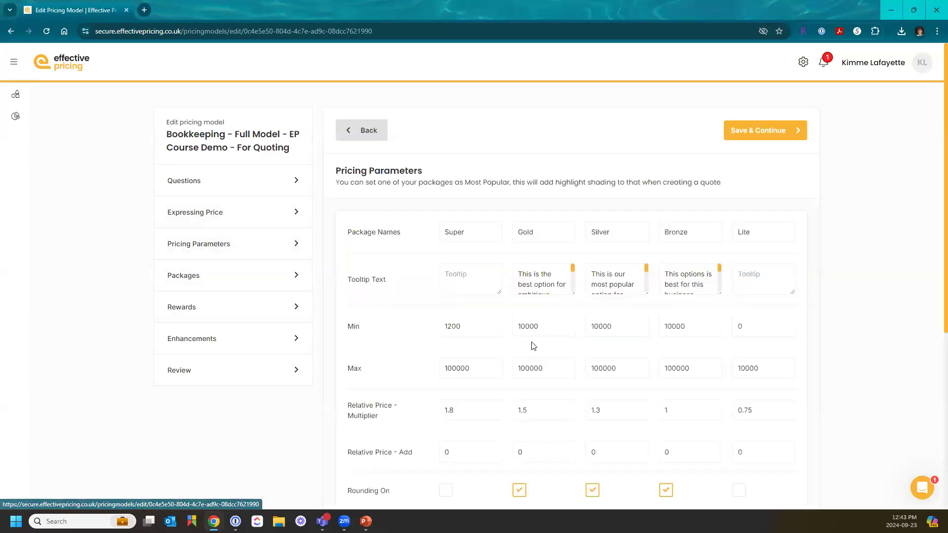
double_click(531, 326)
text(1000)
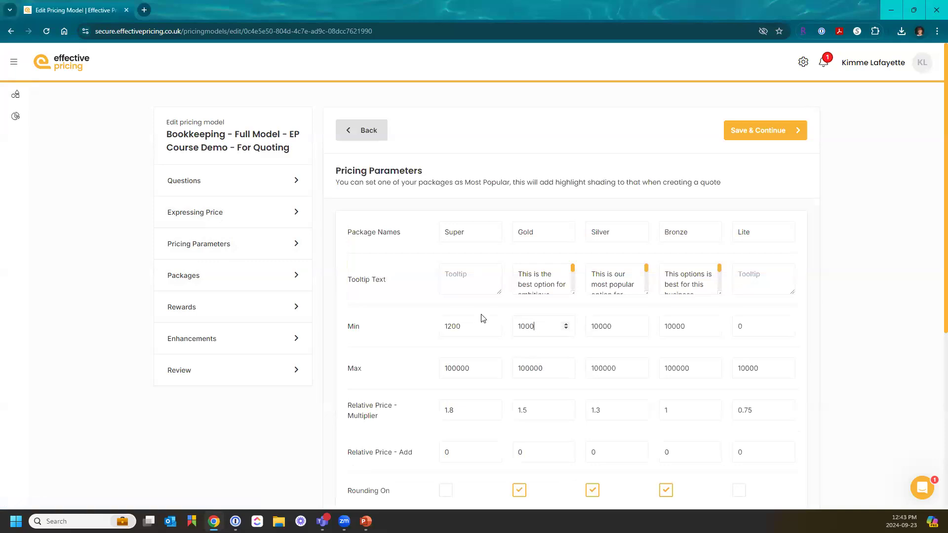
key(Tab)
text(1000)
key(Tab)
text(1000)
key(Tab)
click(768, 130)
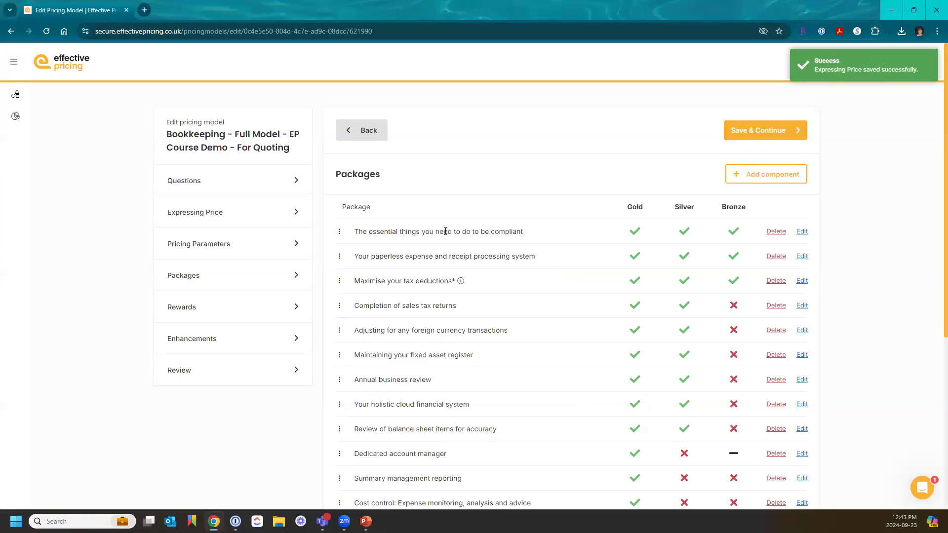
Check the calculation settings of the "Do you want us to scan your records?" question in the model's Questions, leaving them as they are.
click(187, 185)
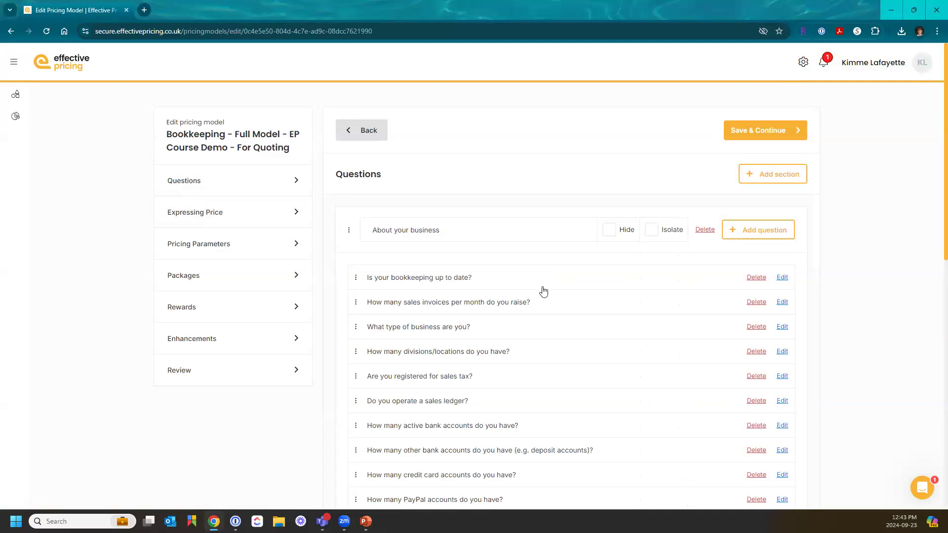
scroll(543, 291, down, 2)
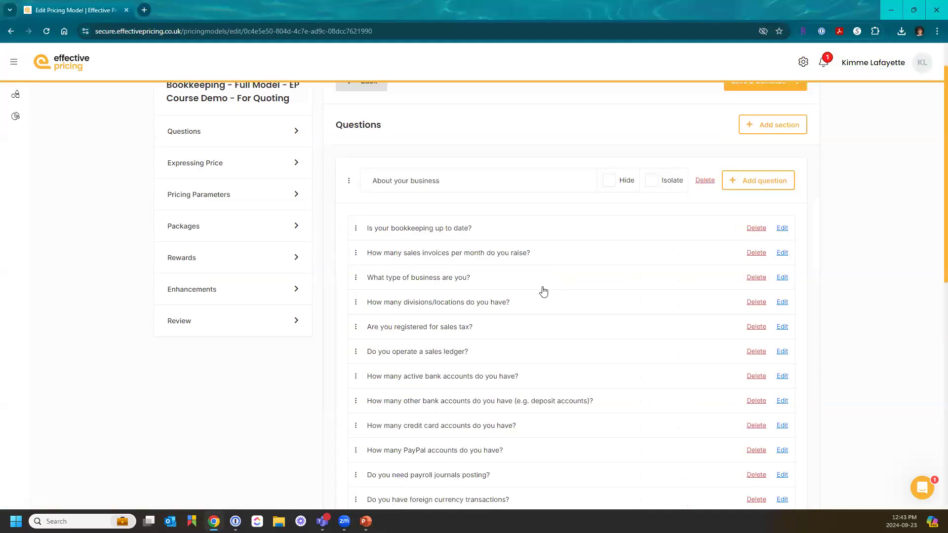
scroll(544, 292, down, 3)
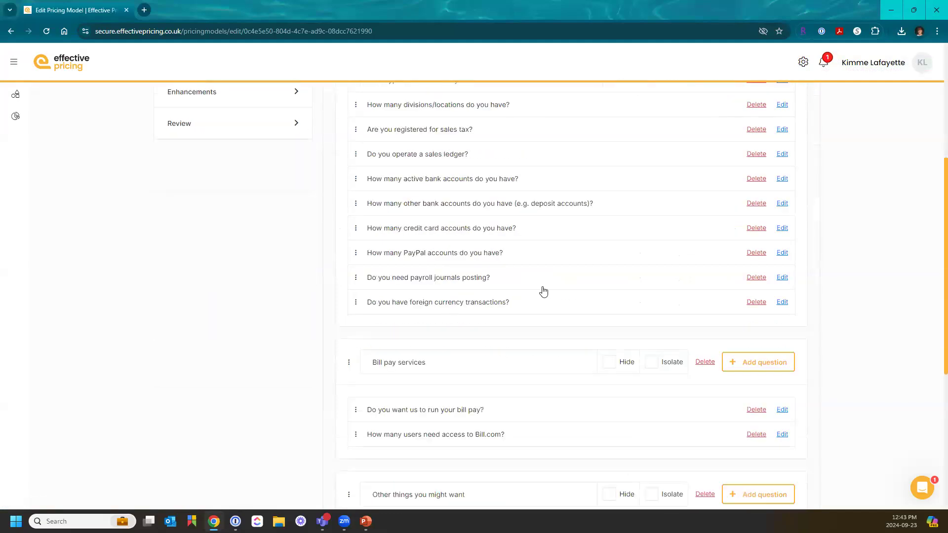
scroll(544, 292, down, 2)
scroll(544, 292, down, 2)
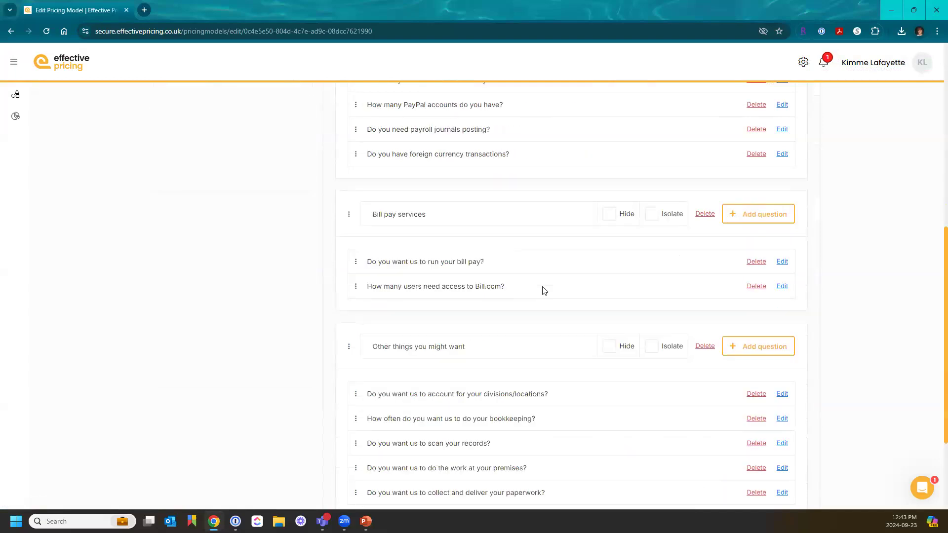
click(783, 393)
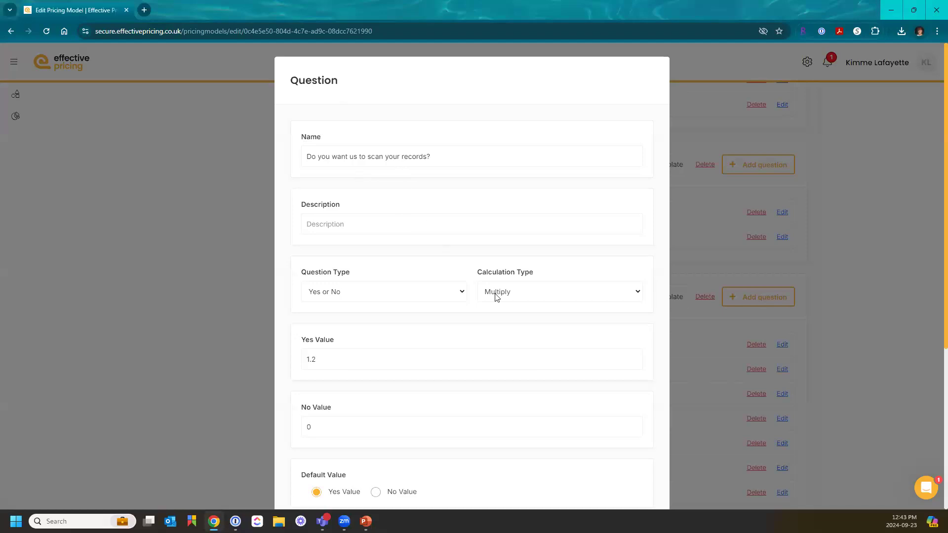
click(914, 283)
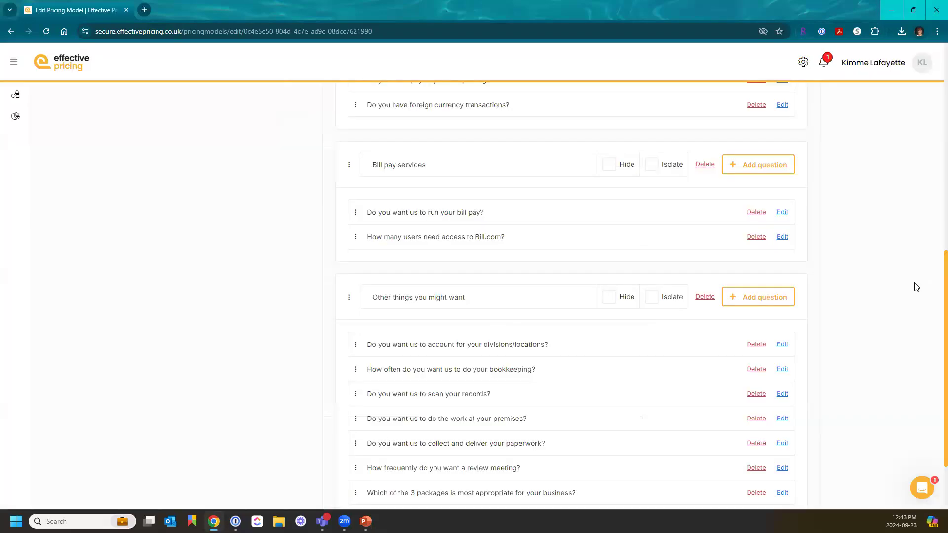
scroll(634, 235, up, 9)
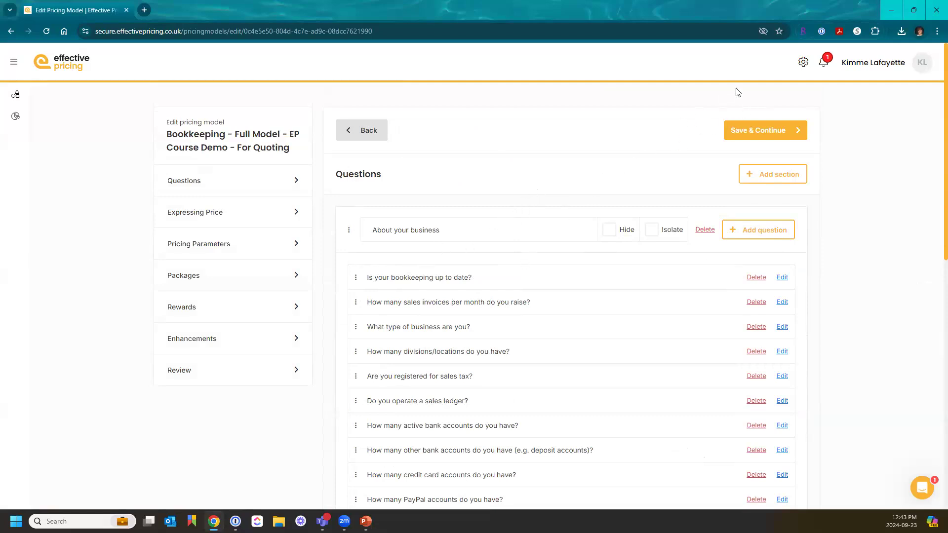
Reopen the Bookkeeping - Full Model - EP Course Demo - For Quoting model for editing and calculate its totals in Review.
click(804, 64)
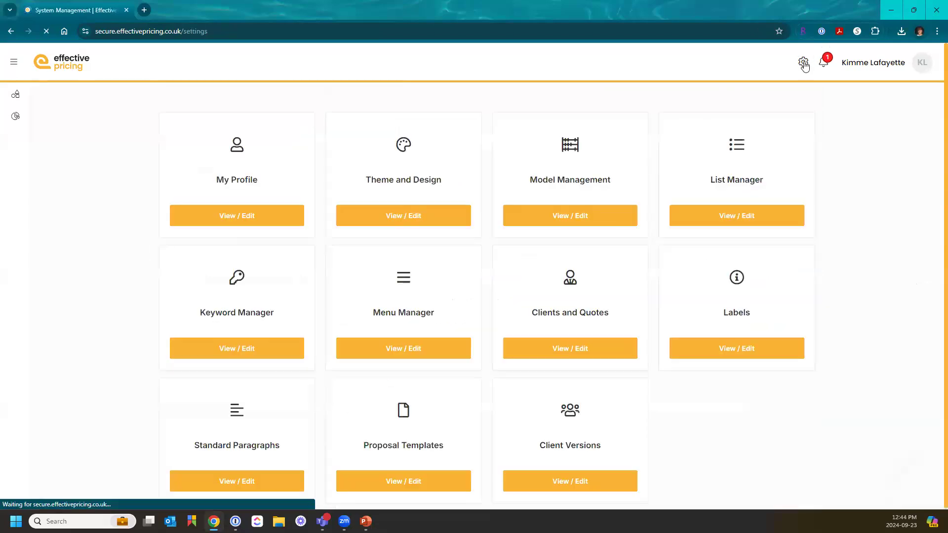
click(579, 216)
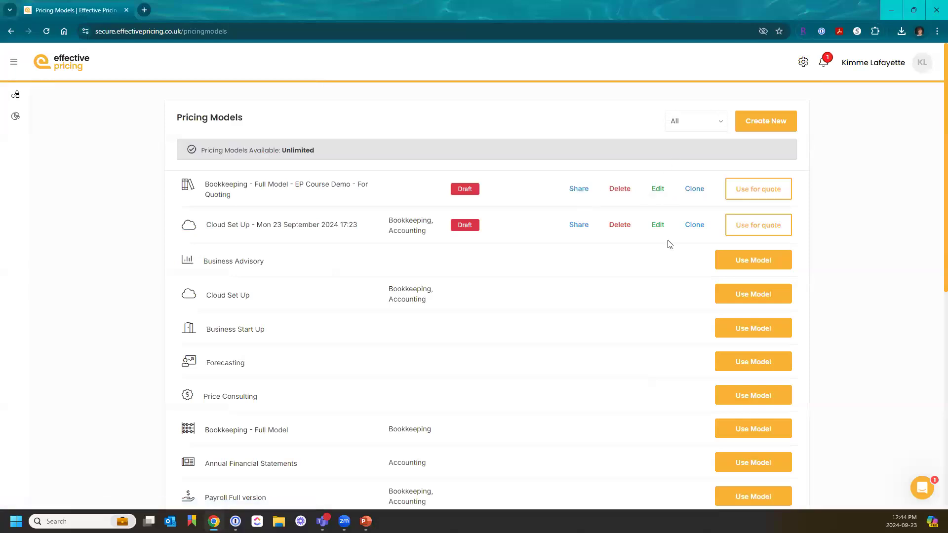
click(656, 192)
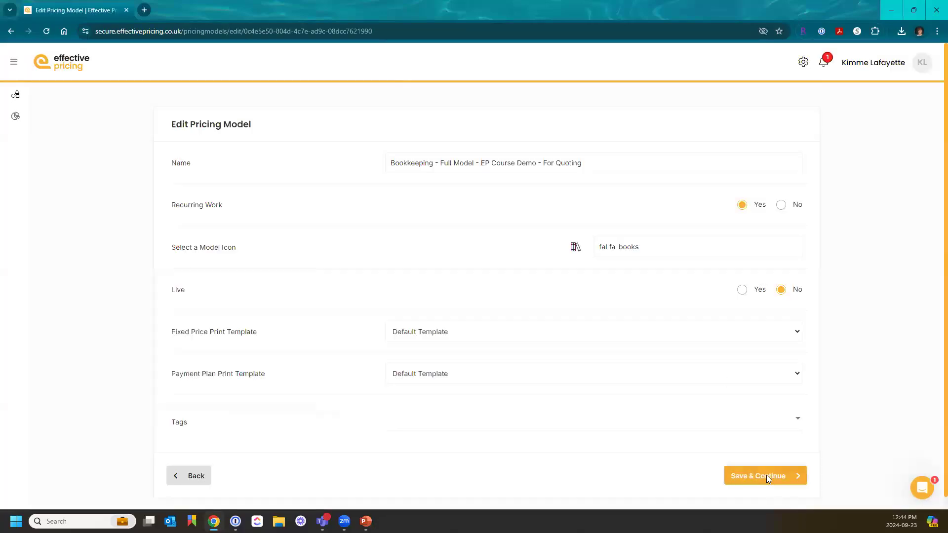
click(766, 476)
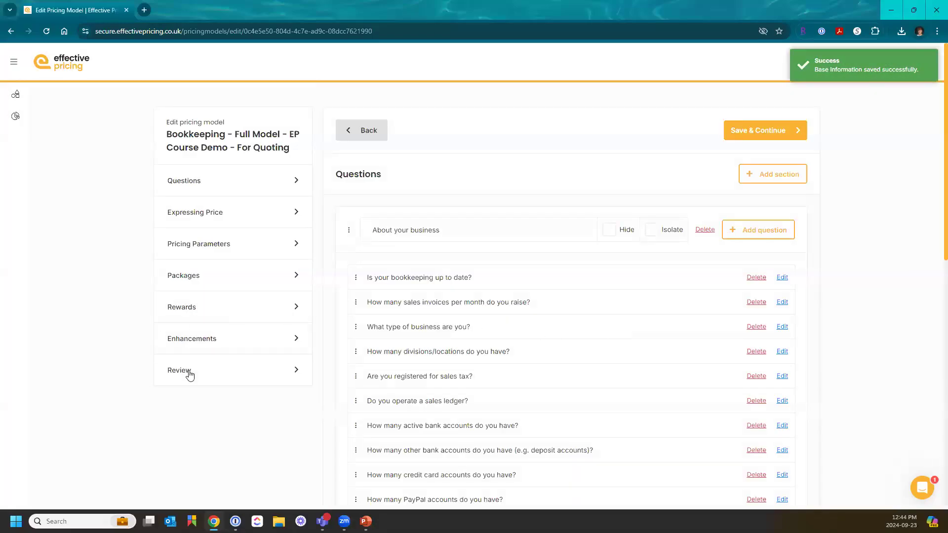
click(189, 375)
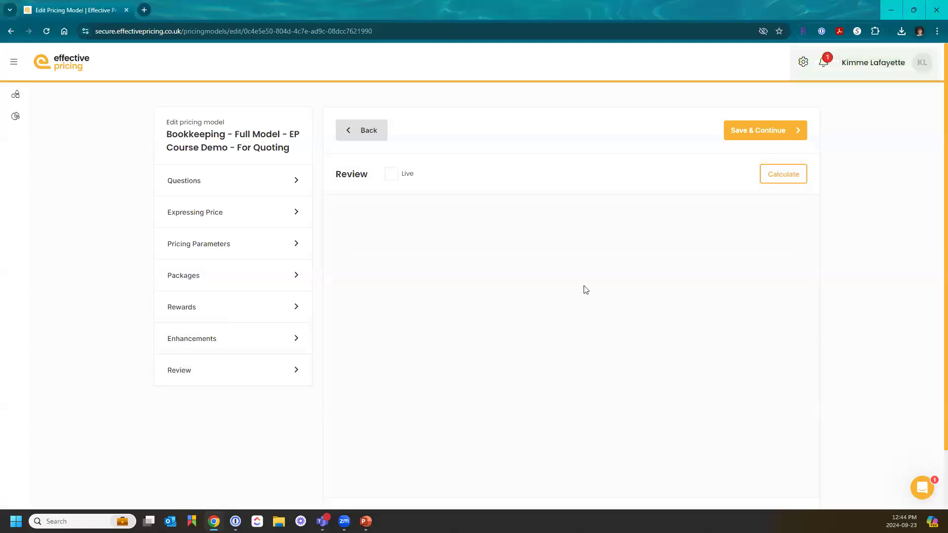
click(787, 173)
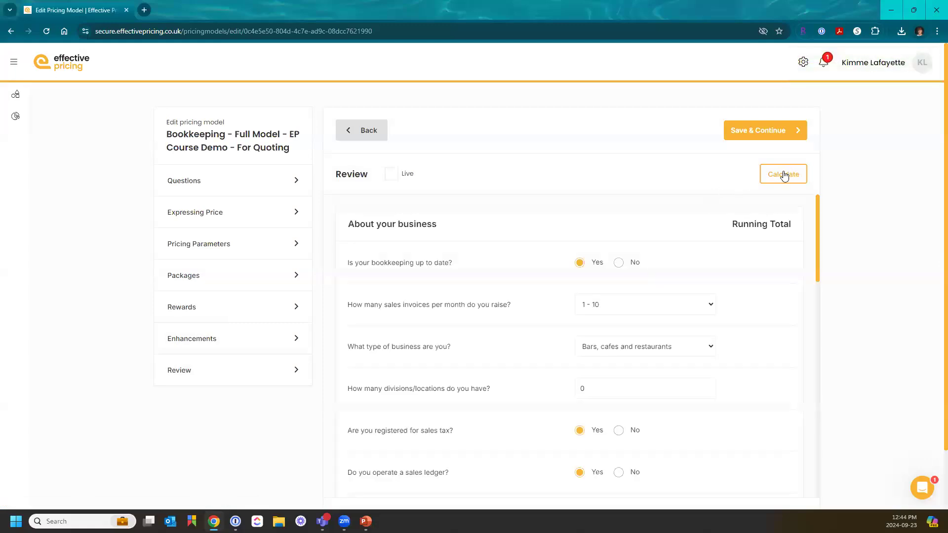
Answer No to "Do you want us to scan your records?", recalculate, and compare the running totals around that question.
scroll(754, 275, down, 15)
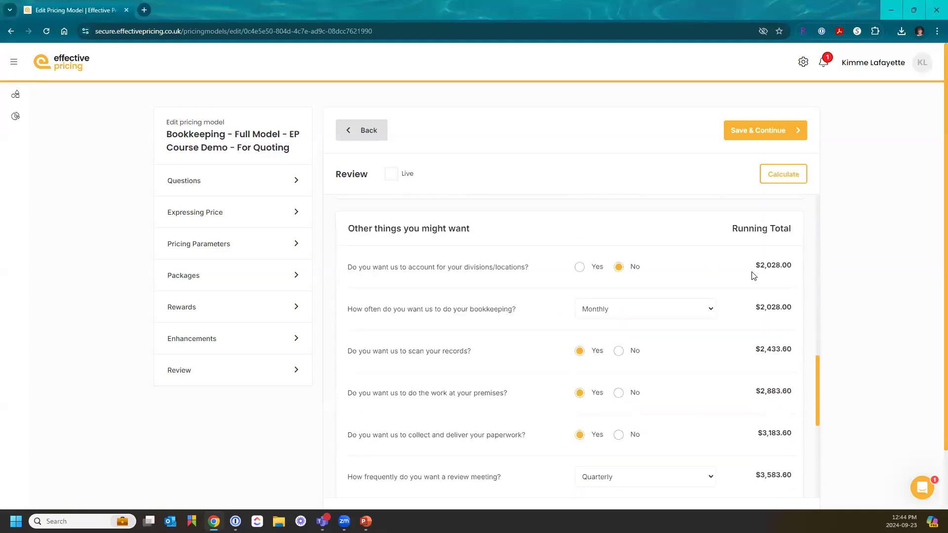
scroll(754, 275, down, 3)
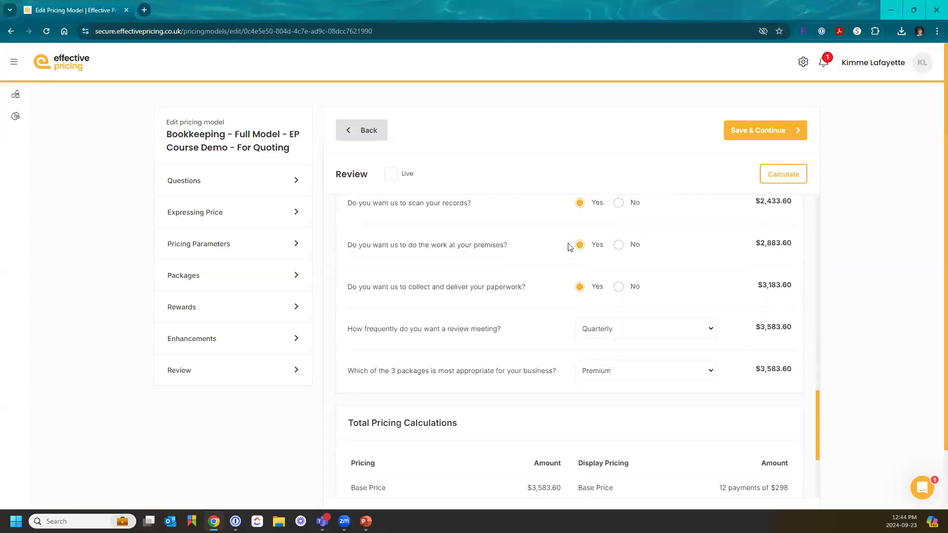
scroll(538, 254, up, 2)
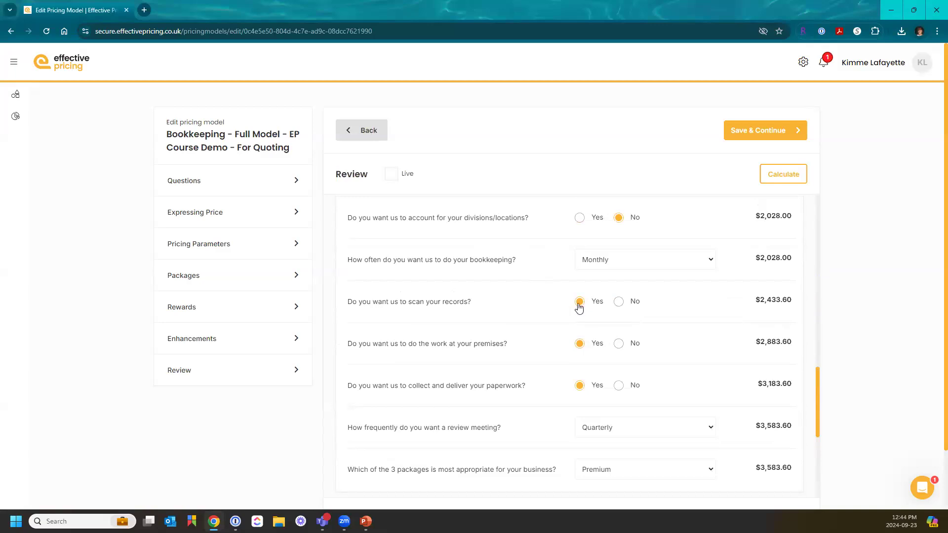
click(618, 302)
click(780, 181)
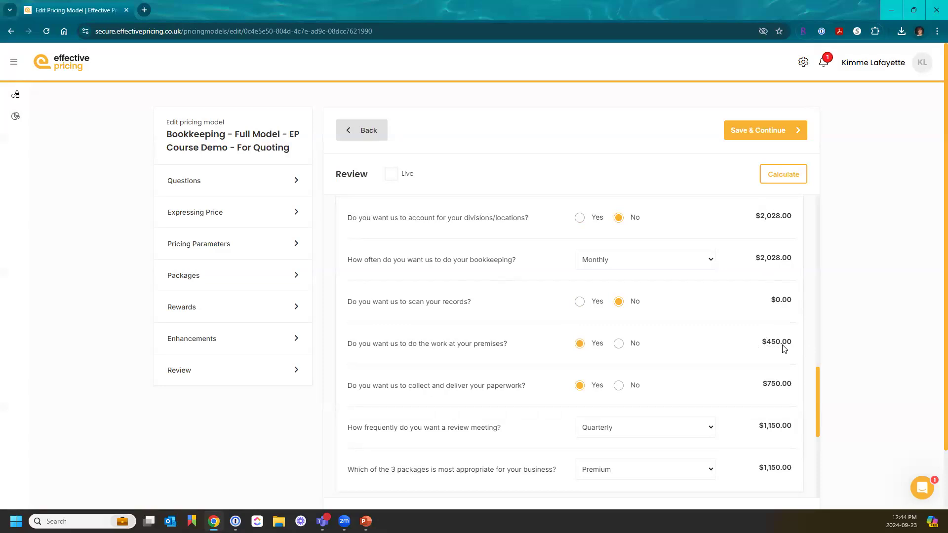
scroll(785, 349, down, 2)
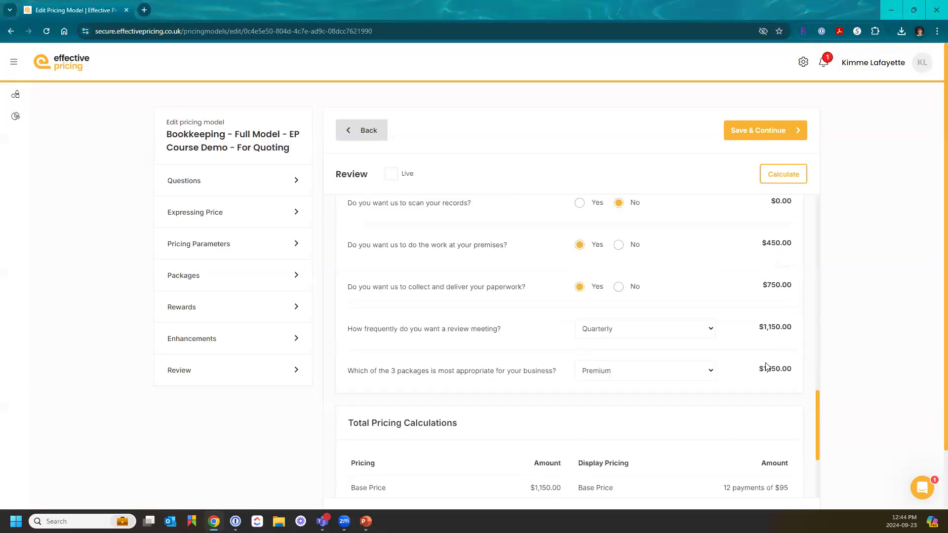
scroll(750, 285, up, 1)
scroll(741, 250, up, 1)
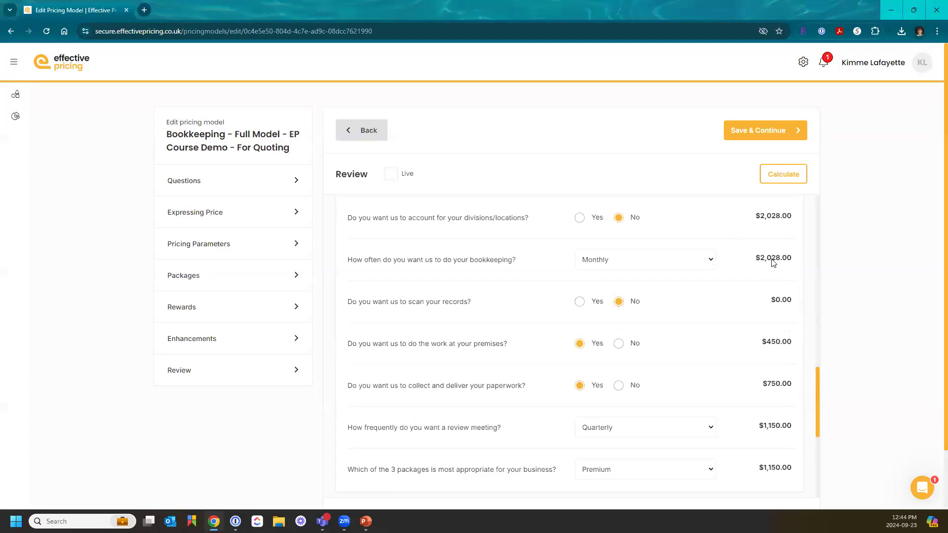
scroll(773, 263, down, 1)
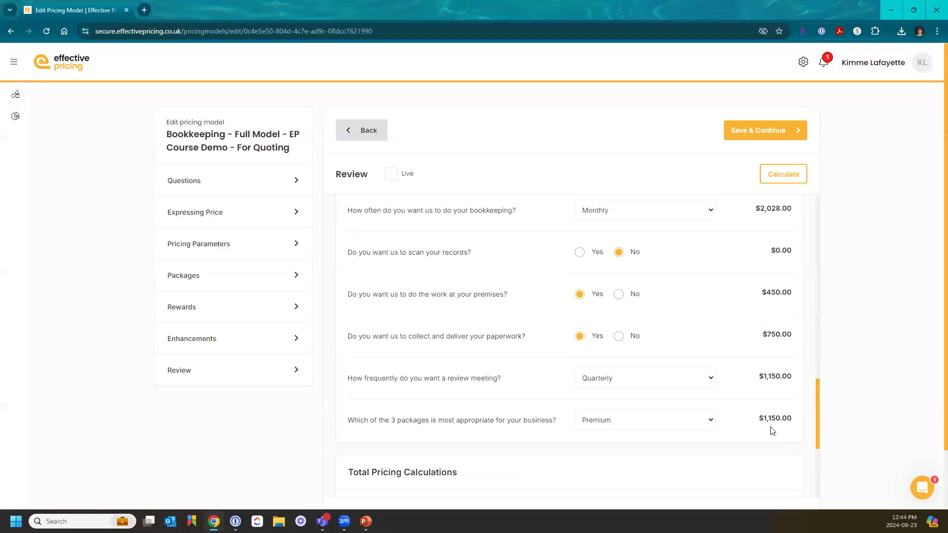
scroll(773, 431, up, 1)
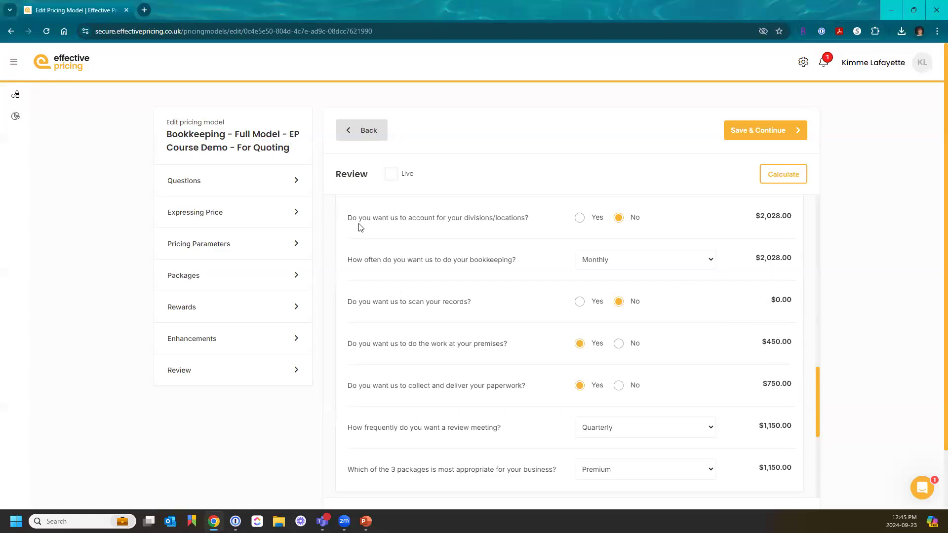
Set the No Value of the "Do you want us to scan your records?" question to 1 and save the question.
click(205, 185)
scroll(595, 318, down, 3)
scroll(595, 319, down, 6)
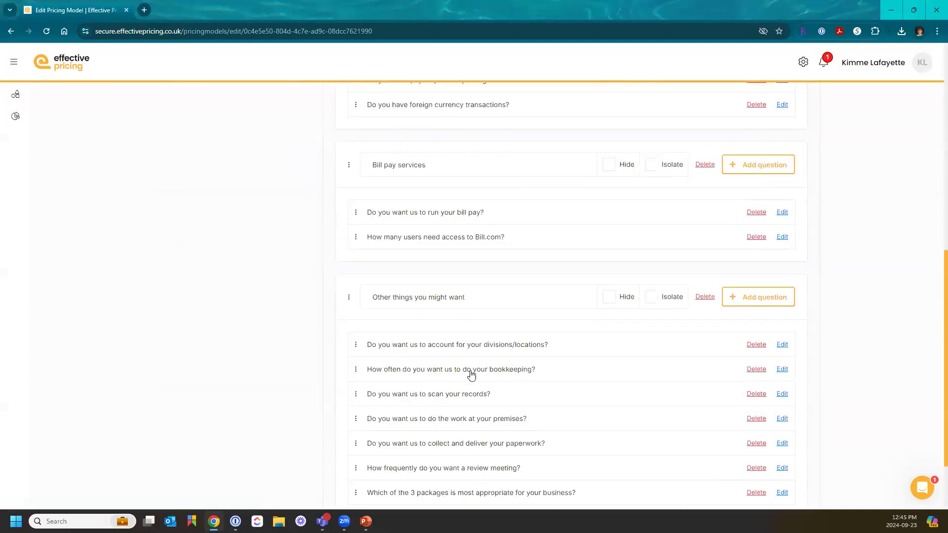
click(779, 393)
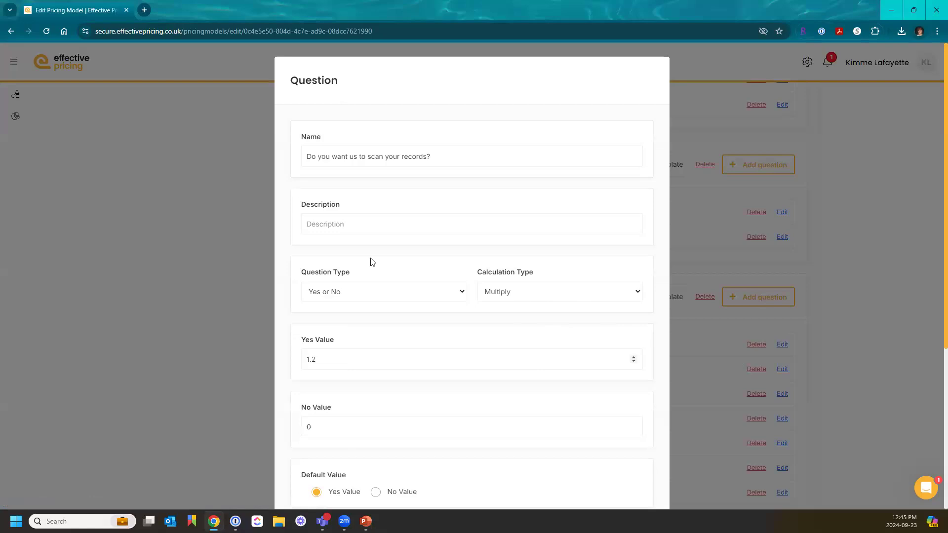
click(339, 432)
key(BackSpace)
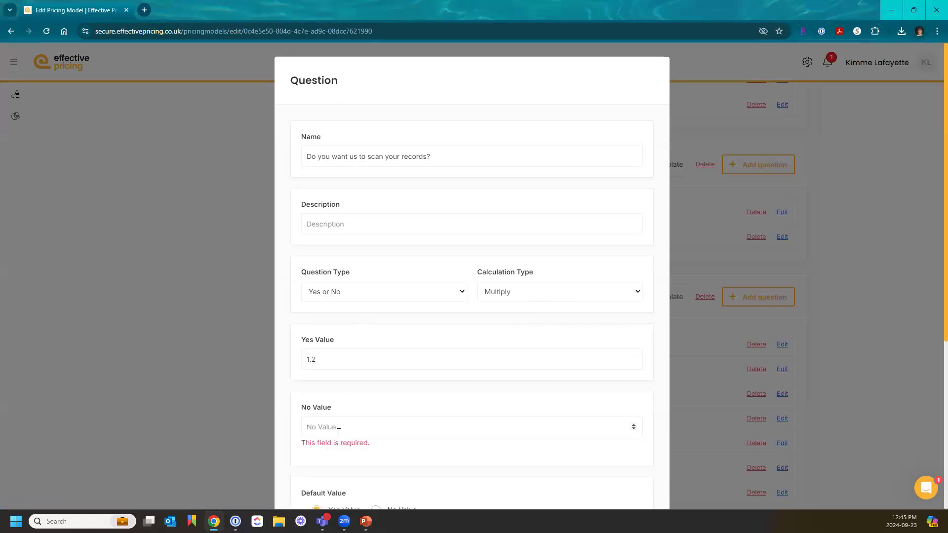
text(1)
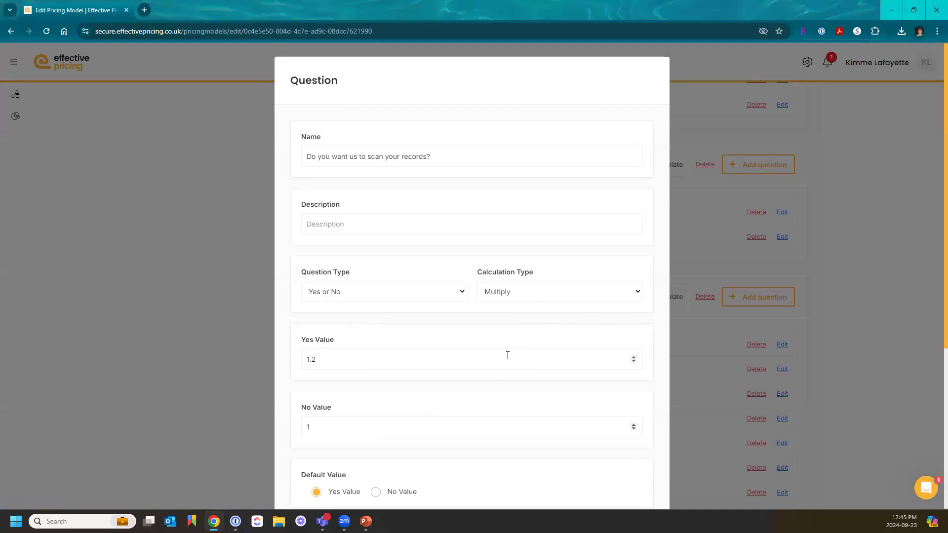
scroll(500, 361, down, 2)
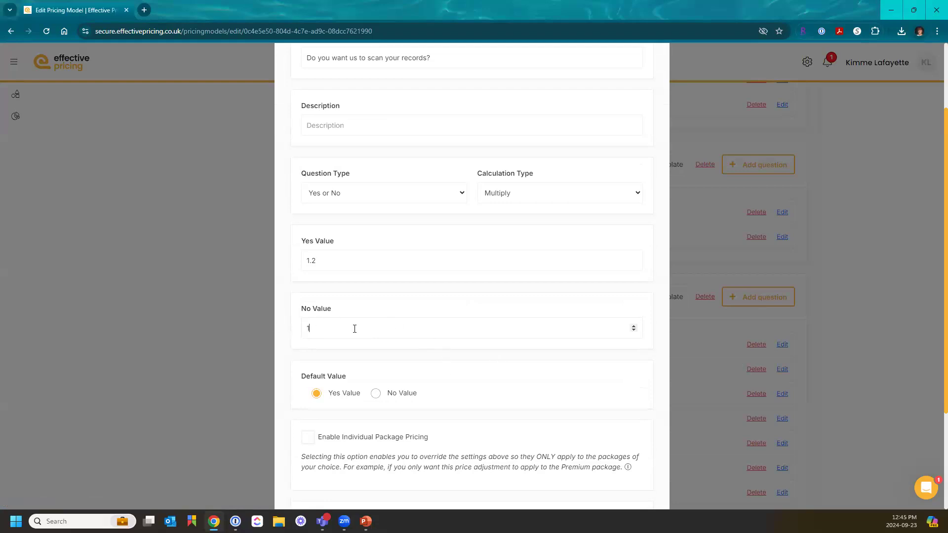
scroll(434, 351, down, 4)
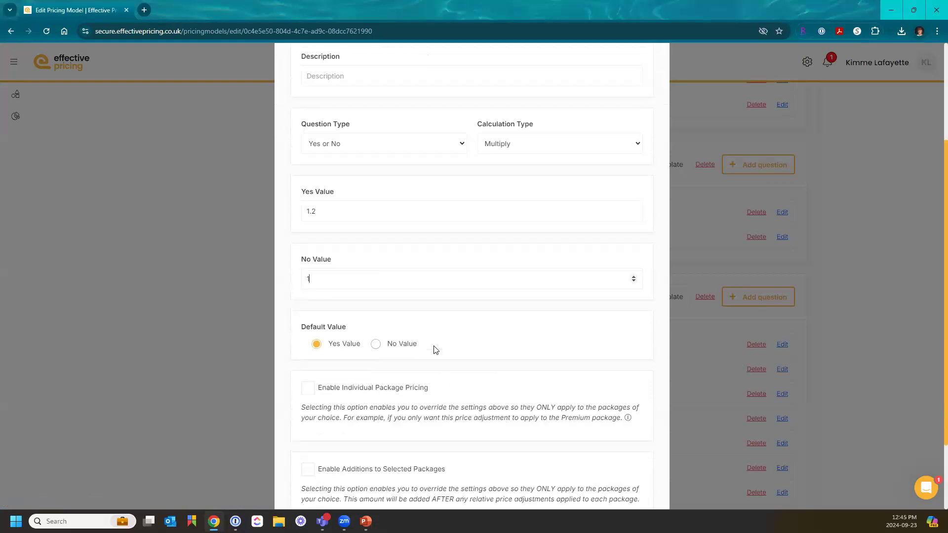
click(632, 469)
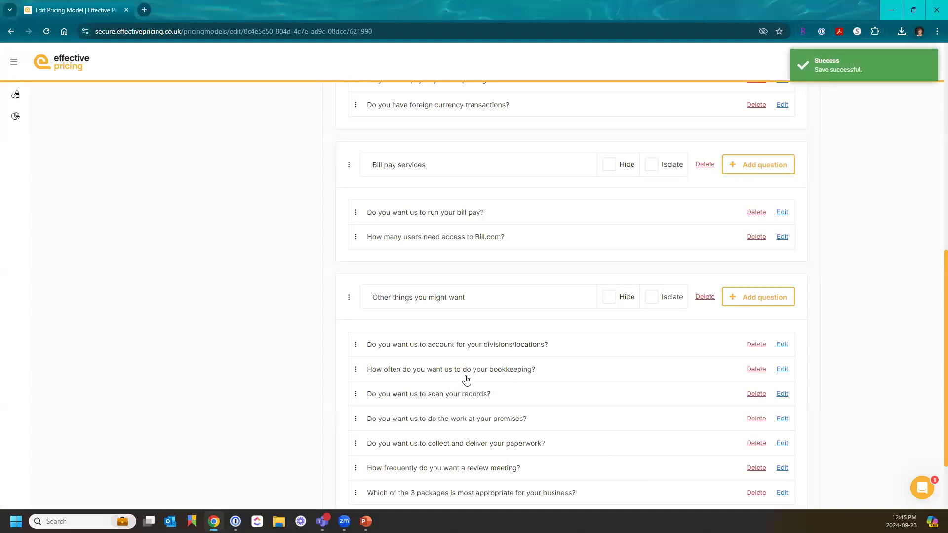
Check the calculation settings of the "Do you want us to do the work at your premises?" question and save it without edits.
click(783, 420)
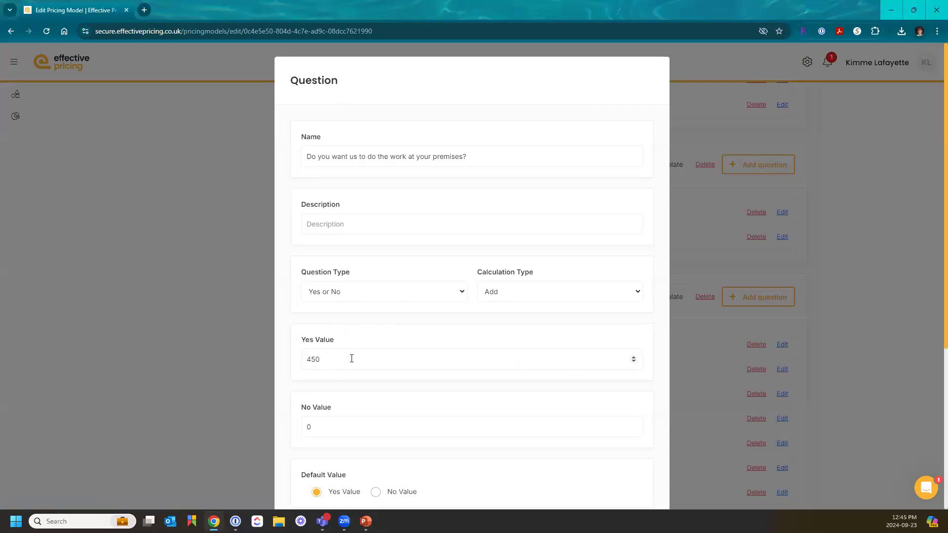
scroll(358, 362, down, 5)
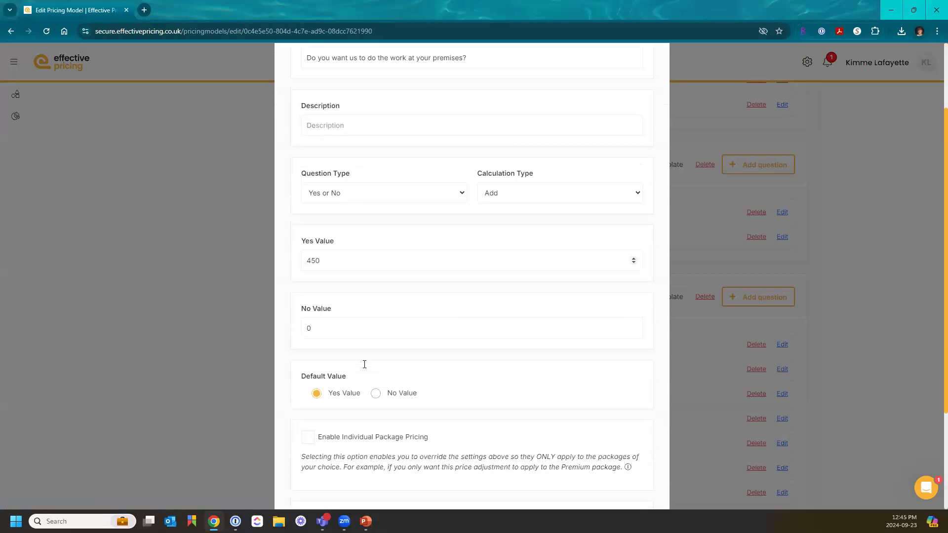
click(623, 468)
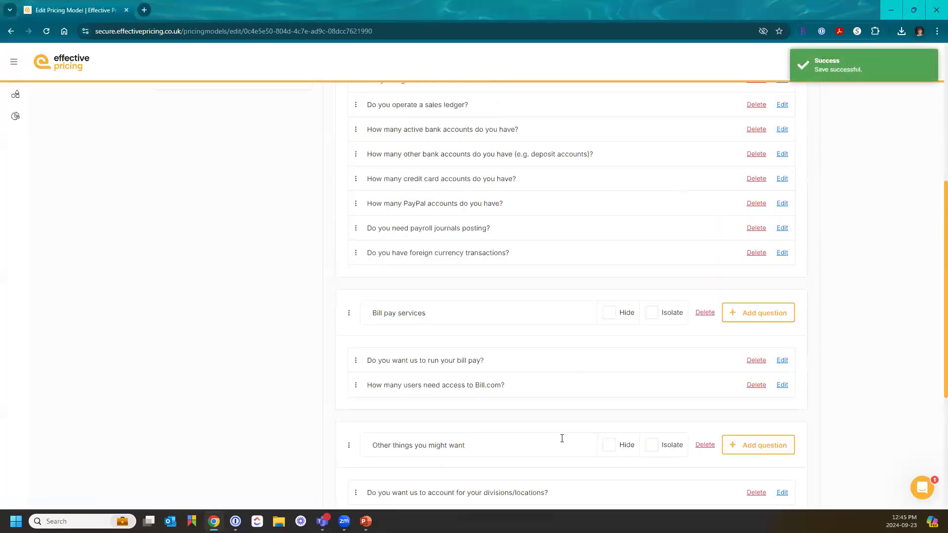
Calculate the model in Review with the record scanning question answered Yes and examine the running totals.
click(178, 324)
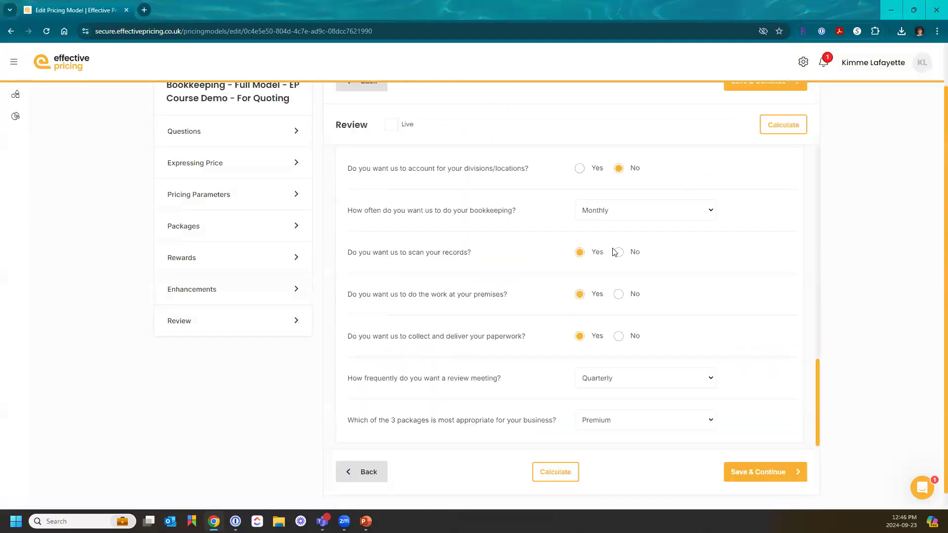
click(772, 129)
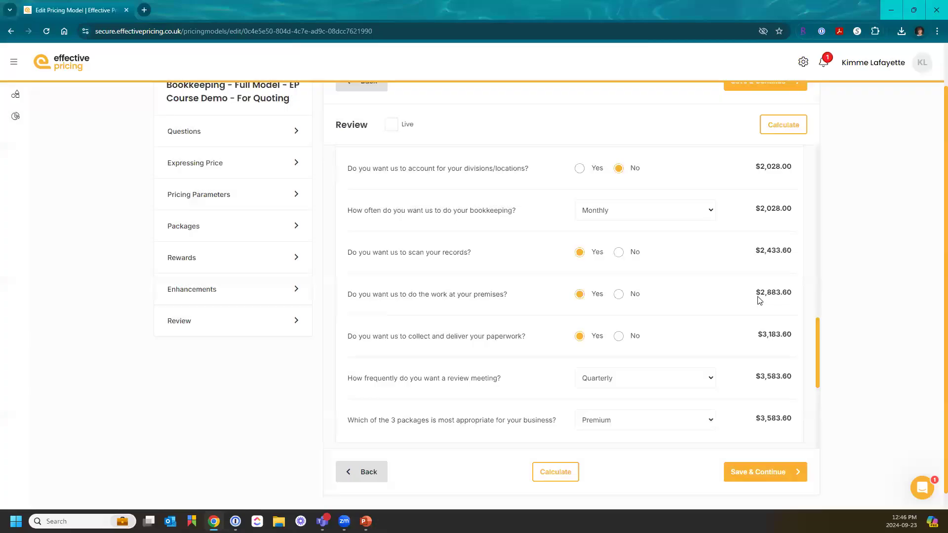
scroll(610, 321, down, 4)
scroll(610, 321, down, 1)
scroll(610, 321, up, 5)
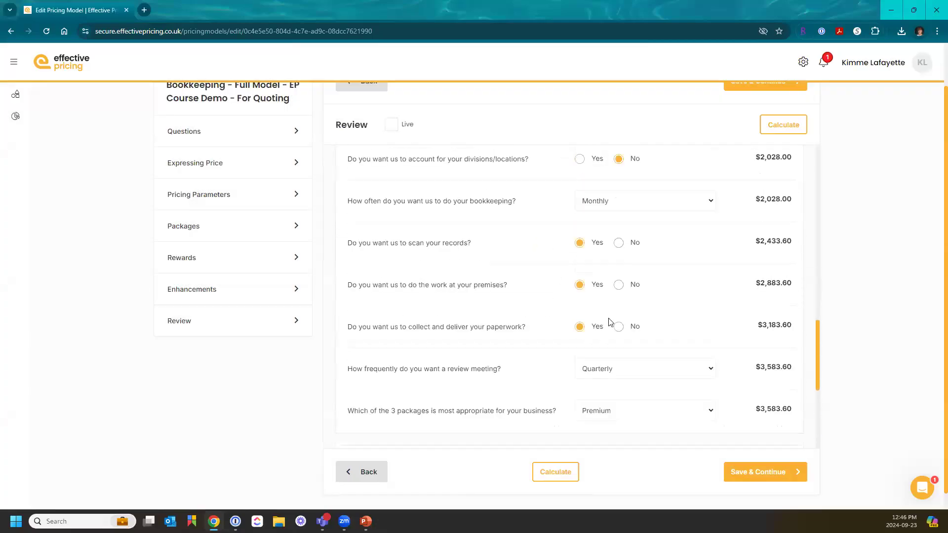
Answer No to "Do you want us to scan your records?", recalculate, and examine the running totals and Total Pricing Calculations.
click(618, 245)
click(773, 125)
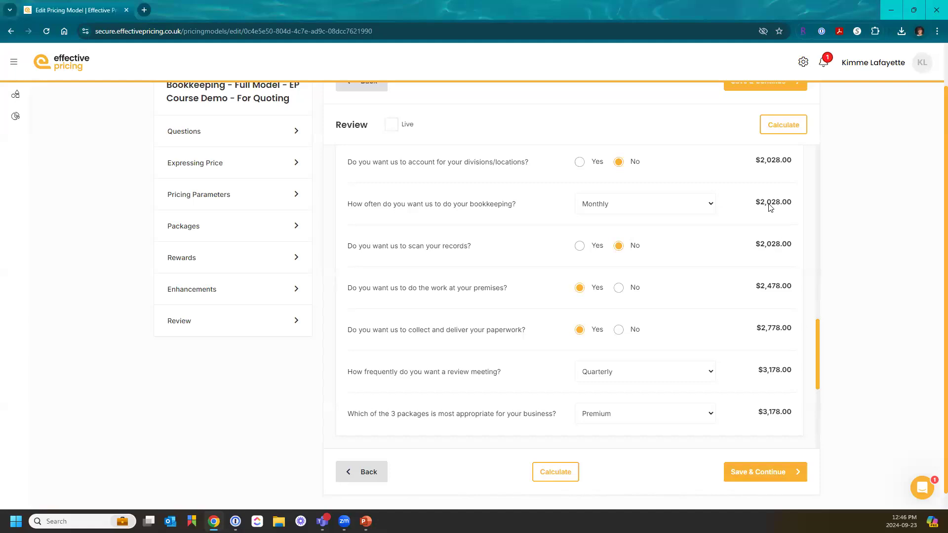
scroll(771, 208, down, 1)
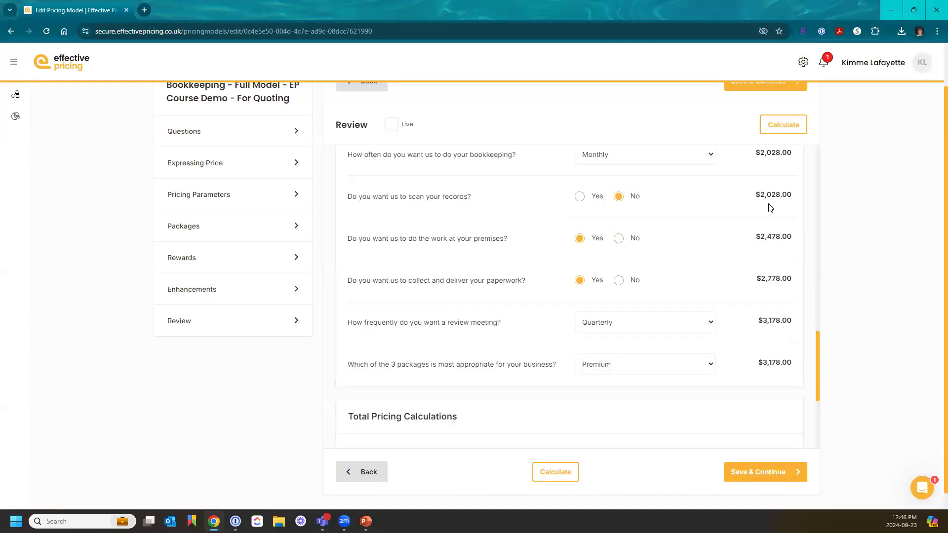
scroll(771, 208, down, 1)
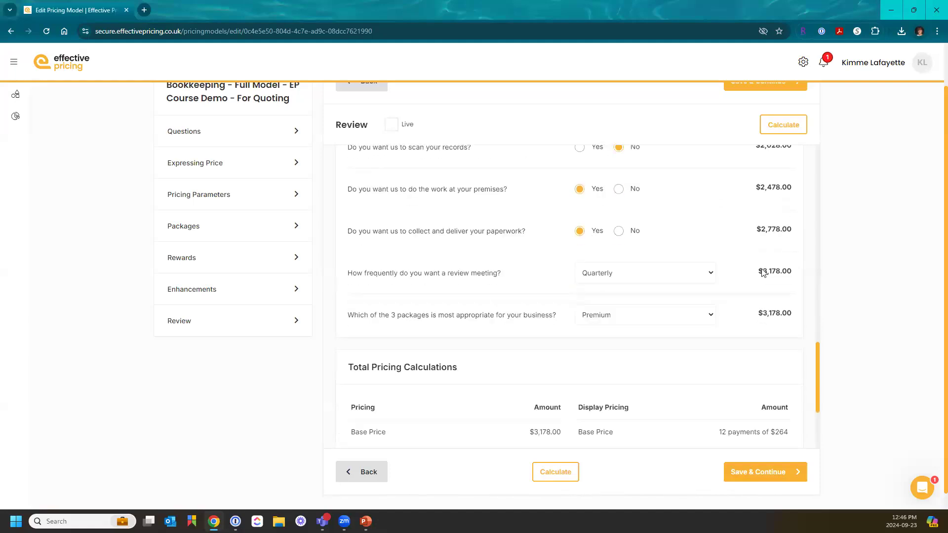
scroll(785, 348, down, 2)
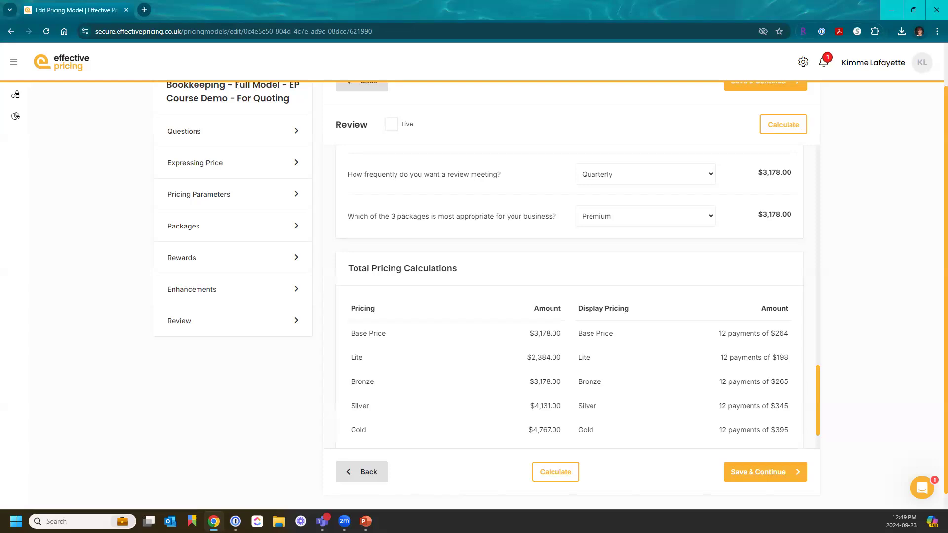
Review the model's Pricing Parameters and the components included in the Gold, Silver and Bronze packages.
click(223, 196)
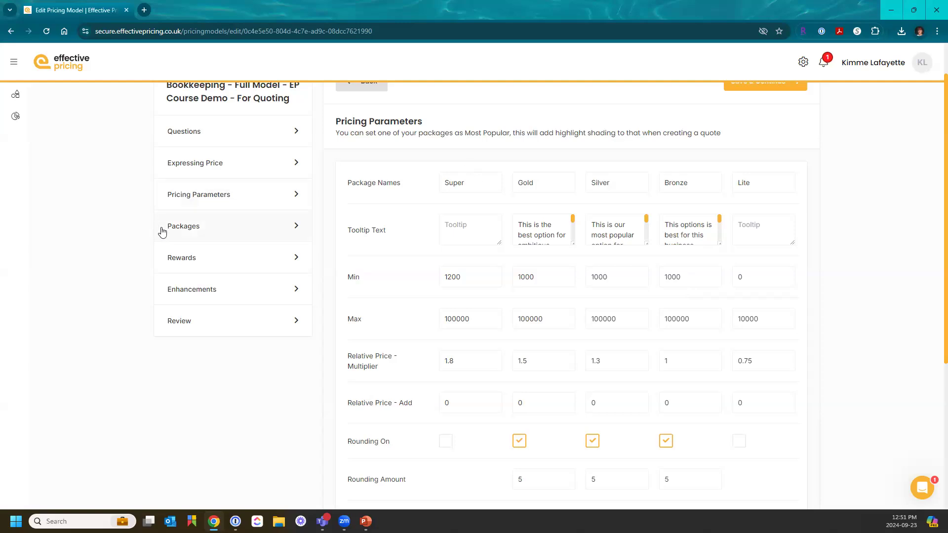
click(177, 233)
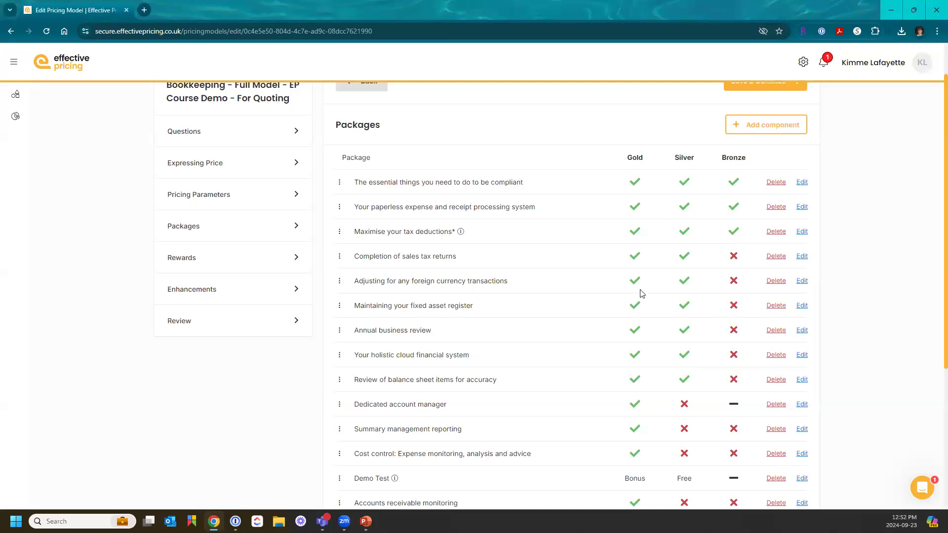
scroll(642, 296, down, 2)
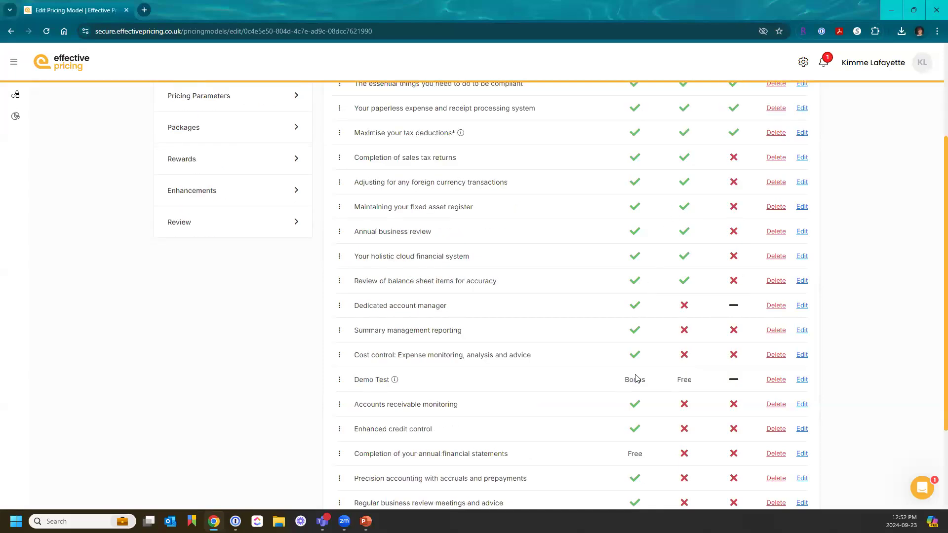
scroll(637, 378, down, 2)
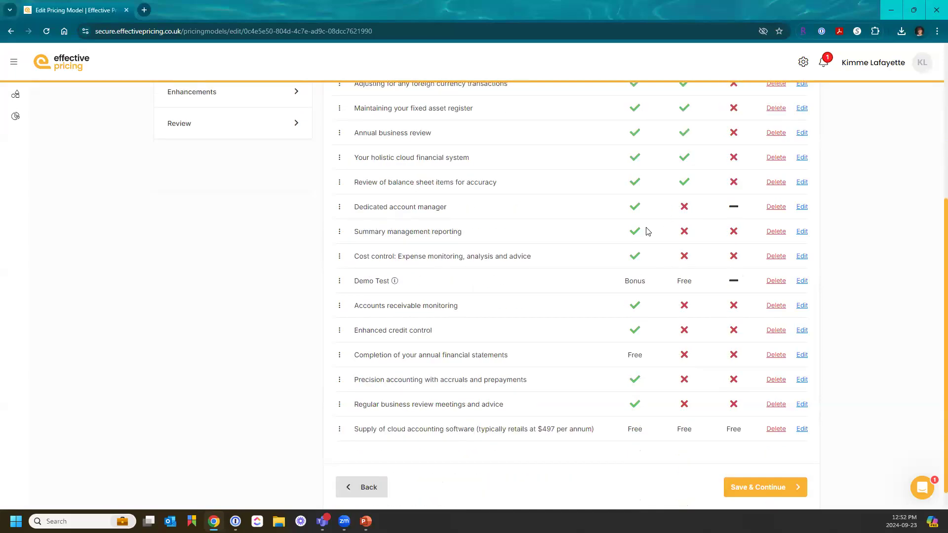